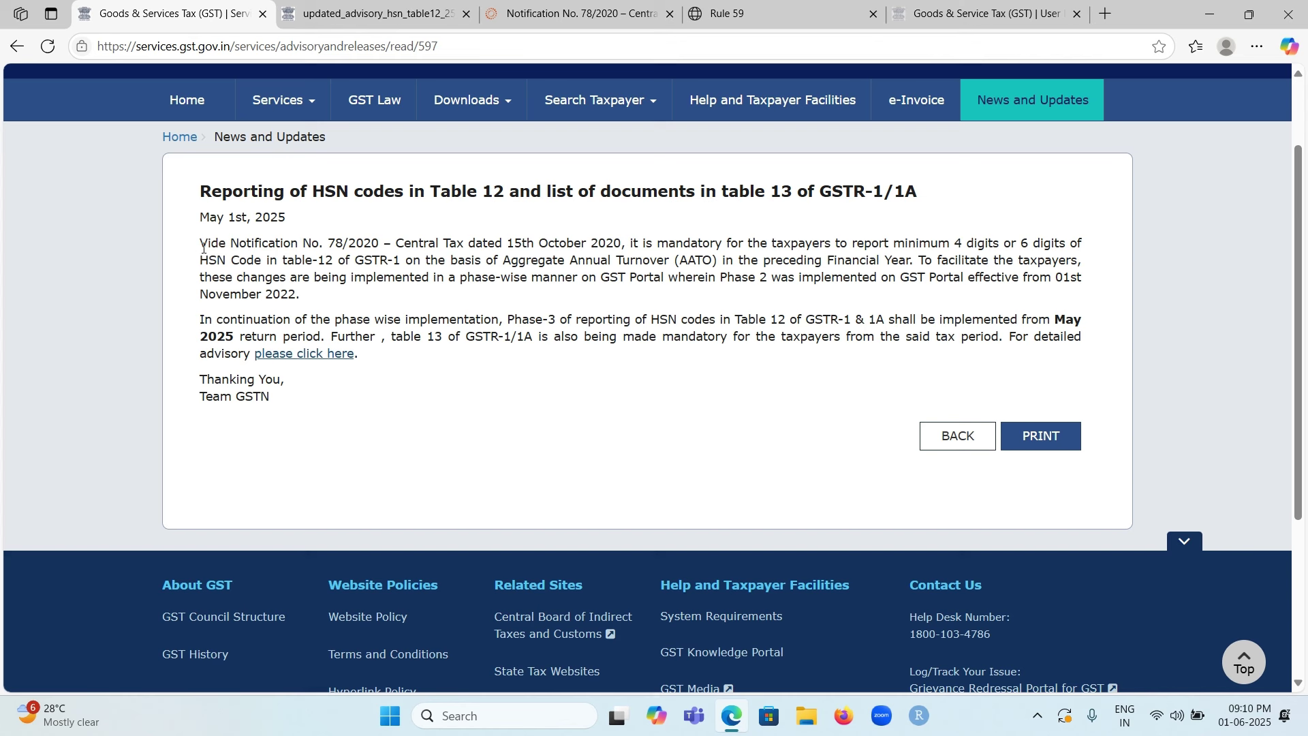
Step: Highlight the Notification No. 78/2020 reference in the HSN advisory, then clear the selection
left_click_drag(200, 247, 621, 255)
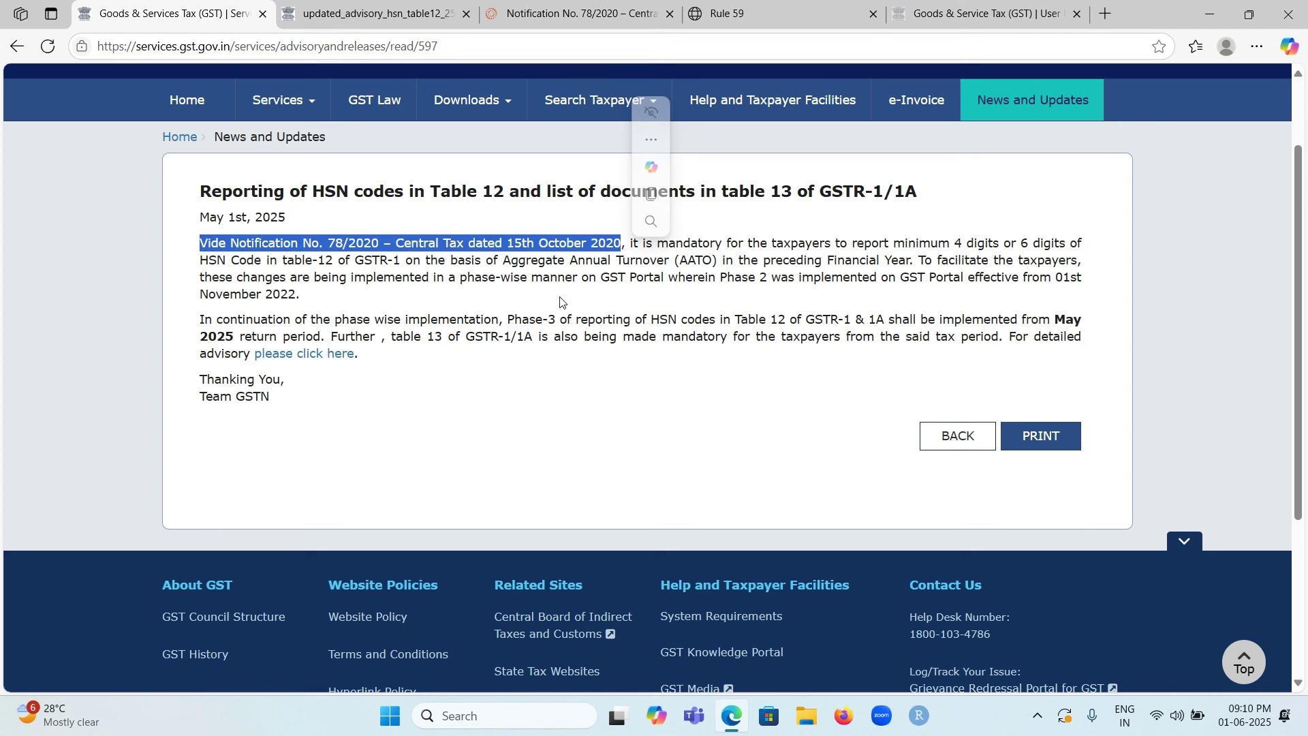
left_click(640, 388)
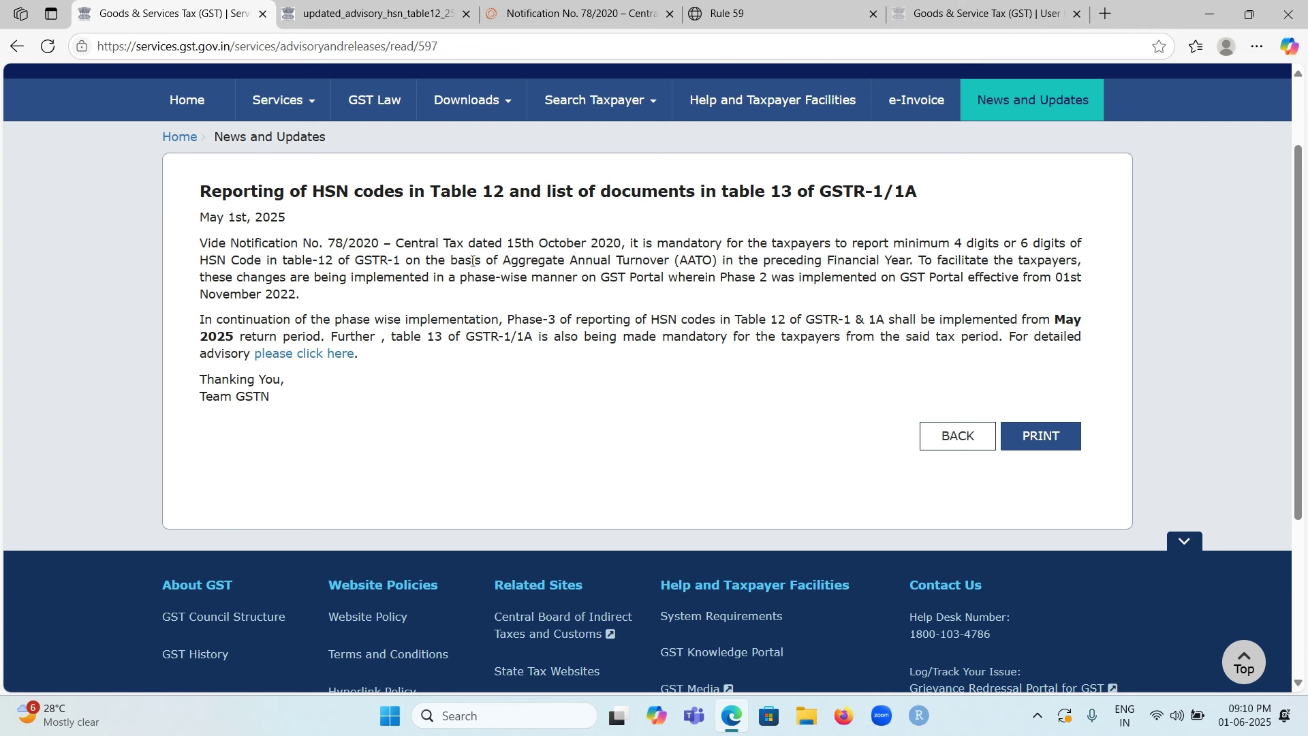
Step: Switch to the Notification No. 78/2020 PDF and scroll down to its HSN-digits table
left_click(590, 15)
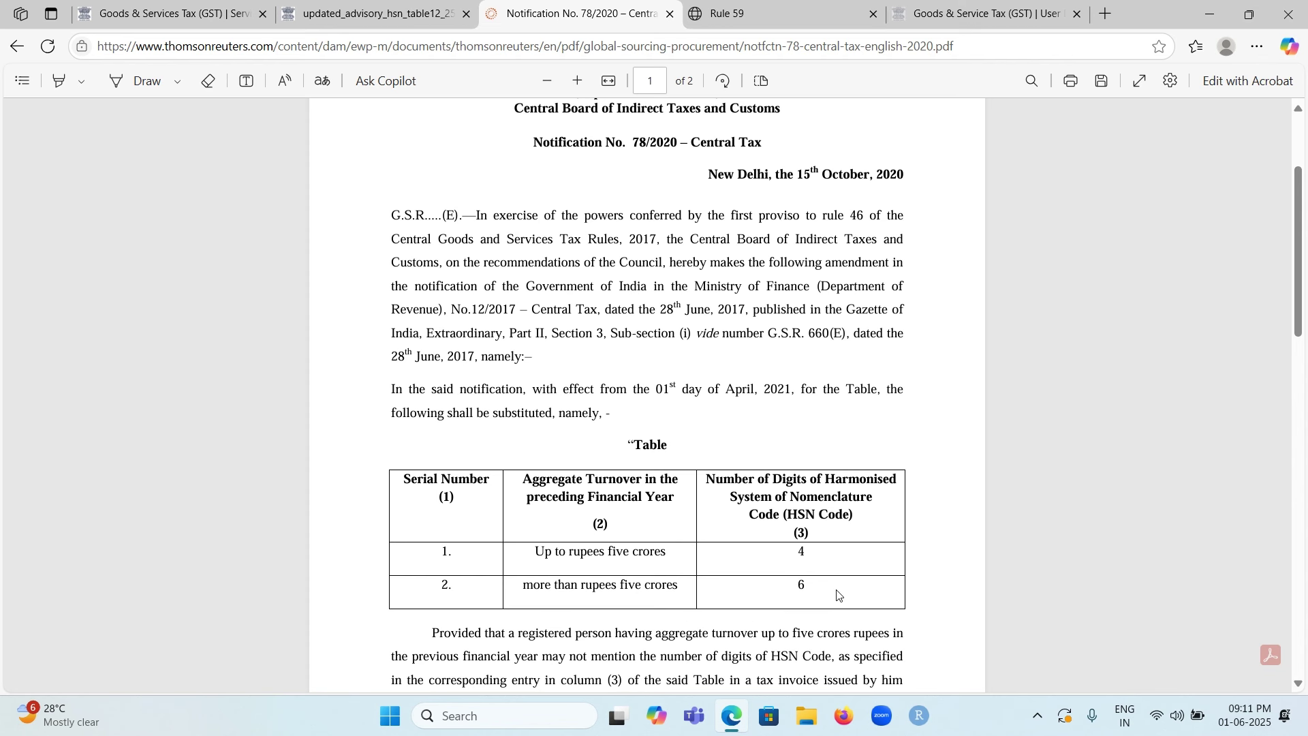
scroll(839, 594, "down", 2)
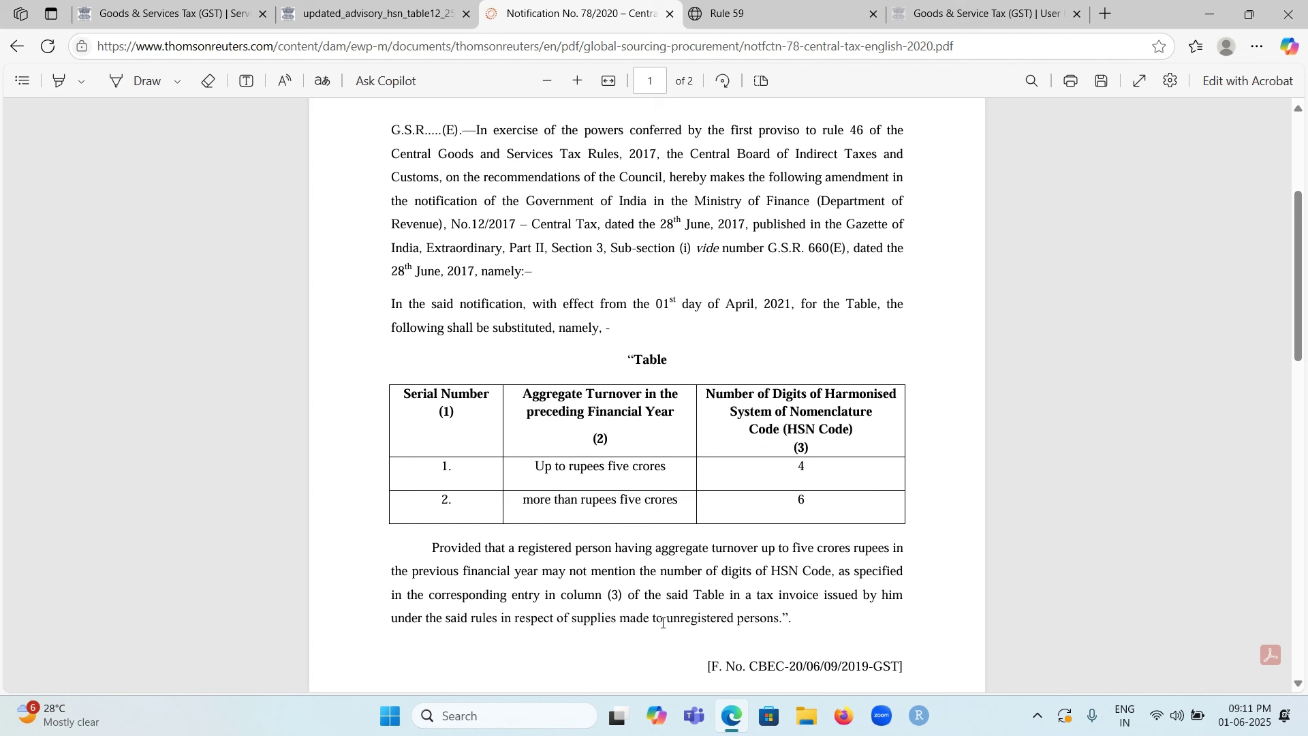
Step: Highlight the proviso's phrase on unregistered persons, then bring up the updated HSN advisory PDF
left_click_drag(651, 622, 797, 622)
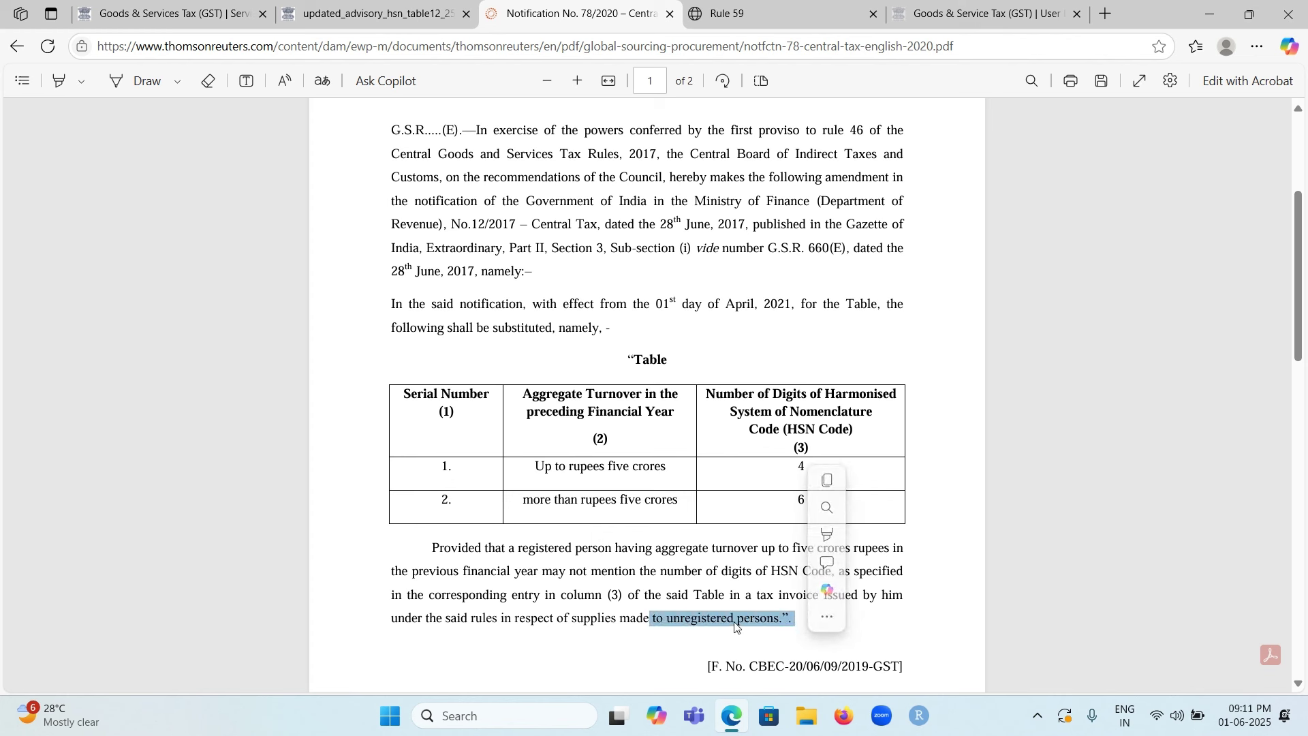
left_click(628, 636)
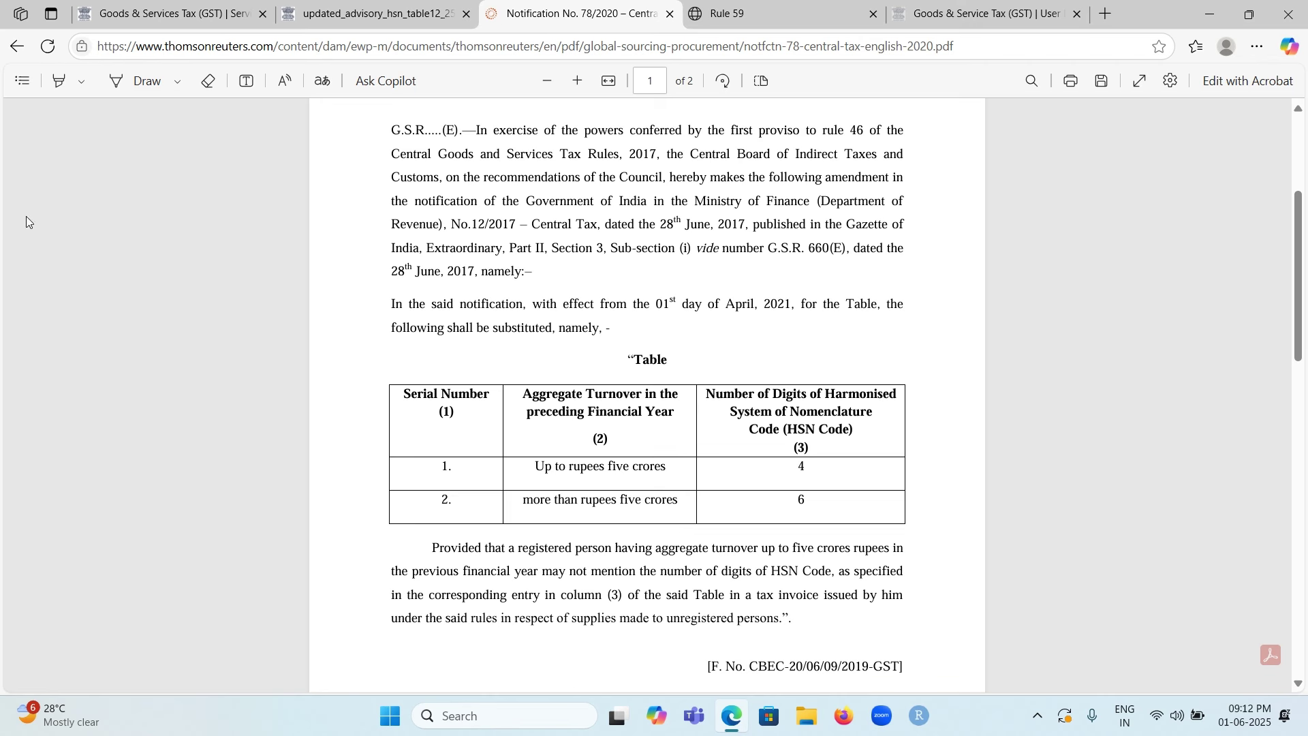
left_click(402, 22)
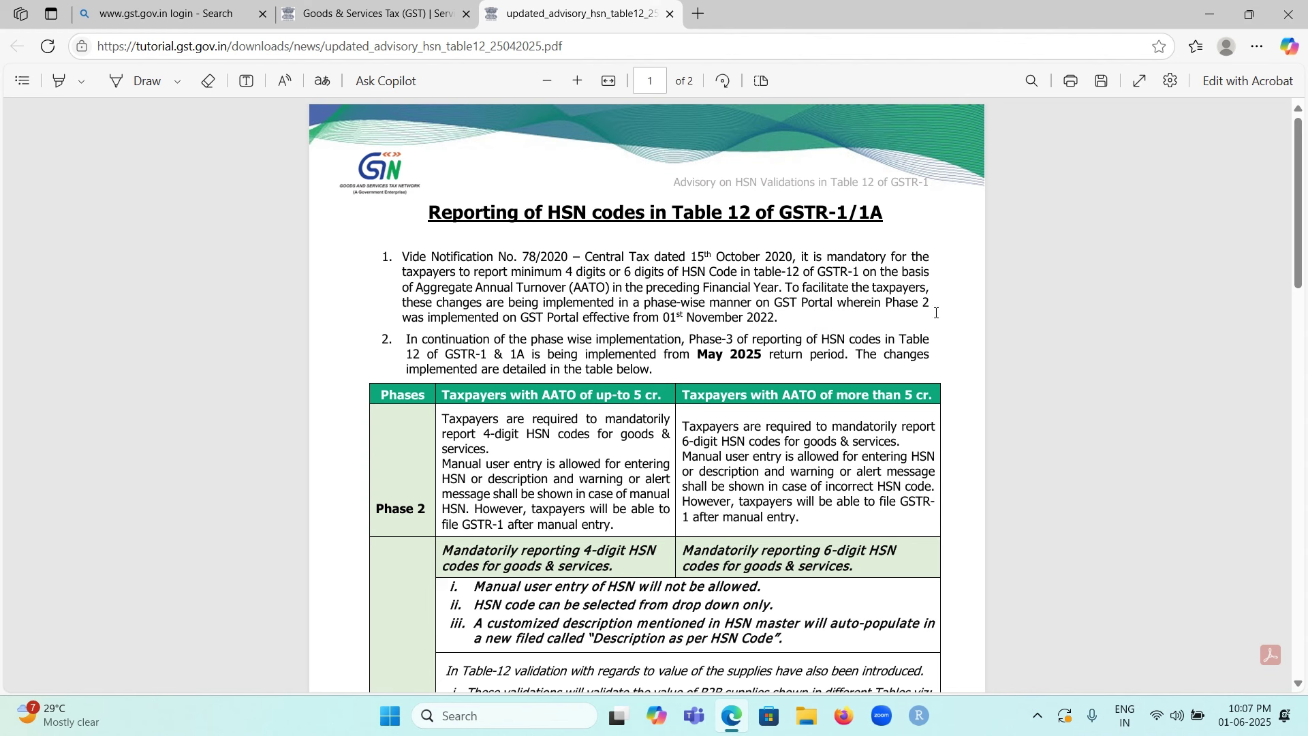
left_click(1036, 720)
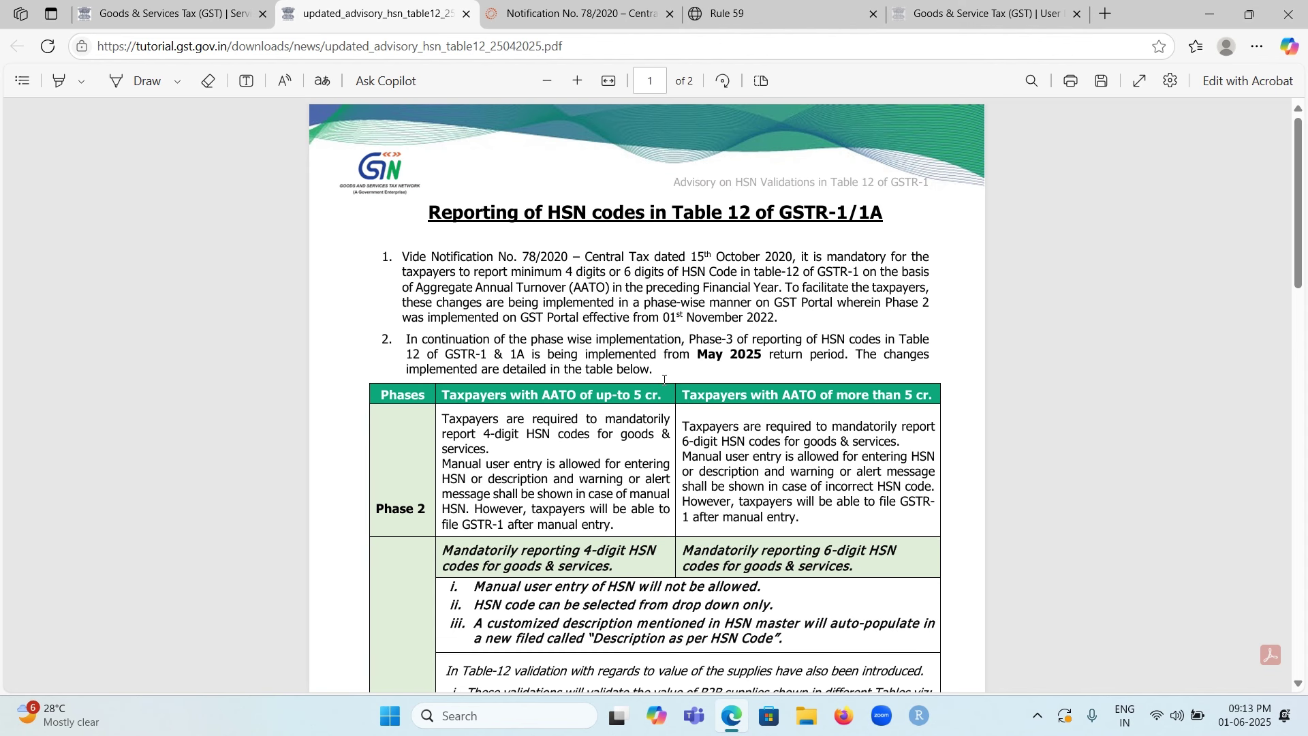
Step: Scroll to the Phase 2 and Phase 3 rules and briefly highlight the drop-down HSN line
scroll(666, 379, "down", 1)
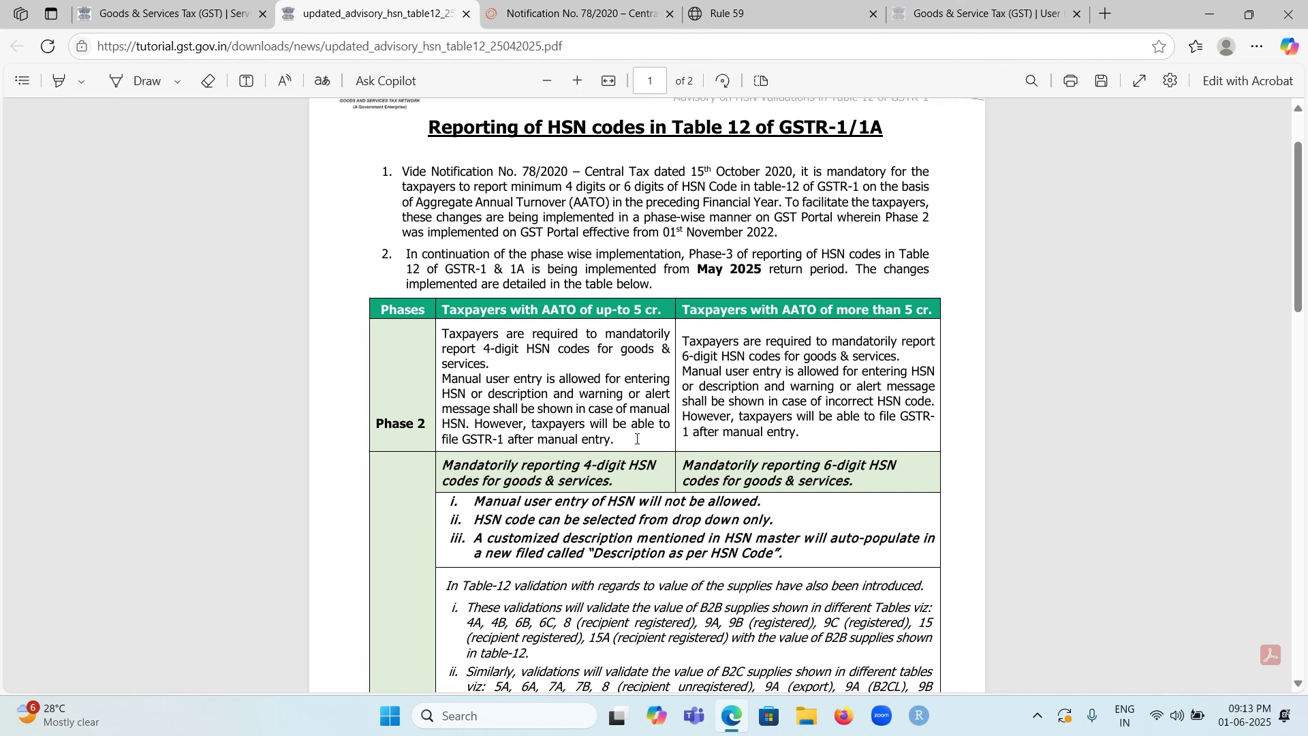
scroll(643, 429, "down", 3)
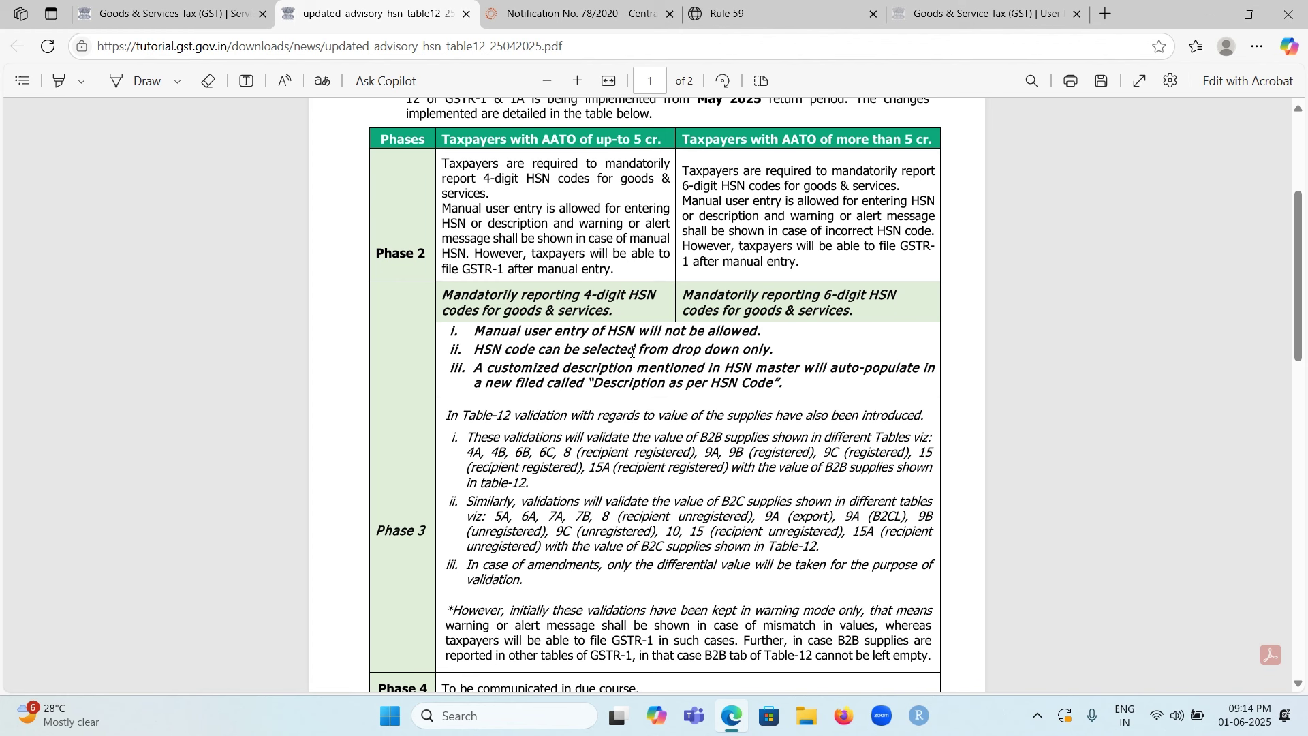
left_click_drag(474, 346, 776, 356)
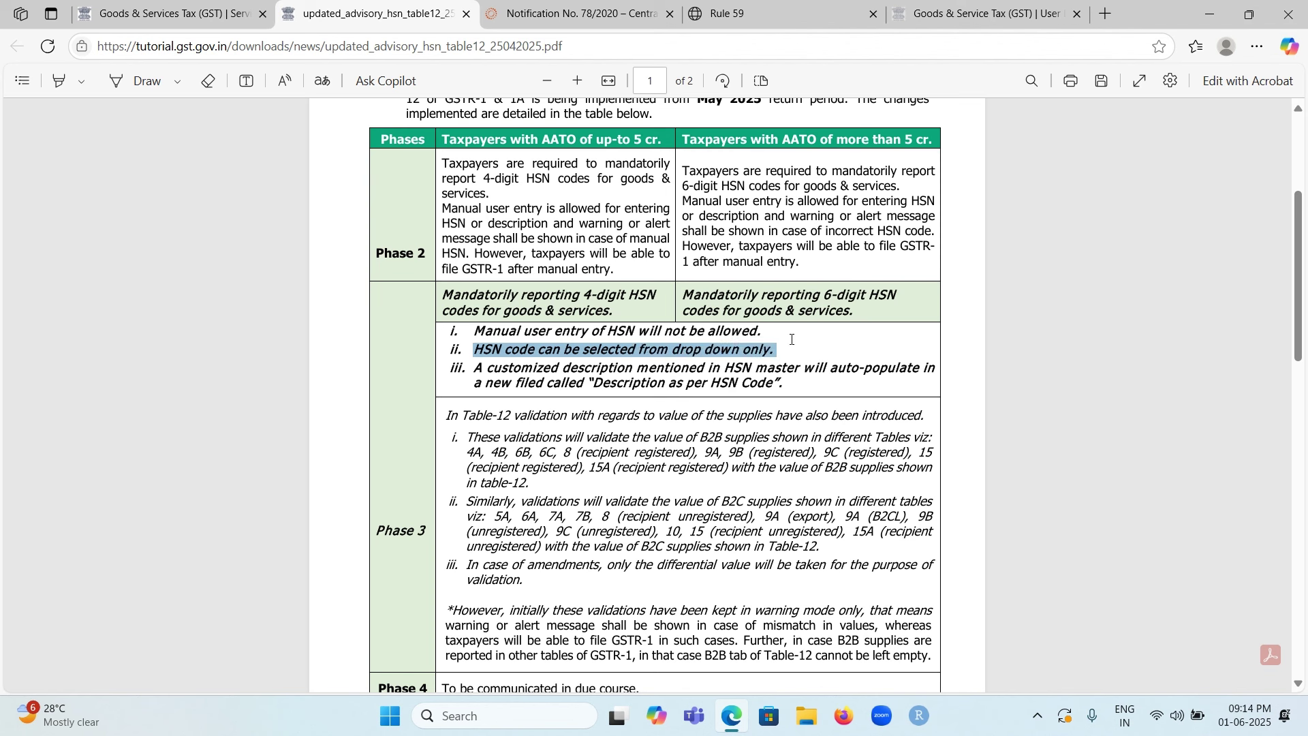
left_click(683, 387)
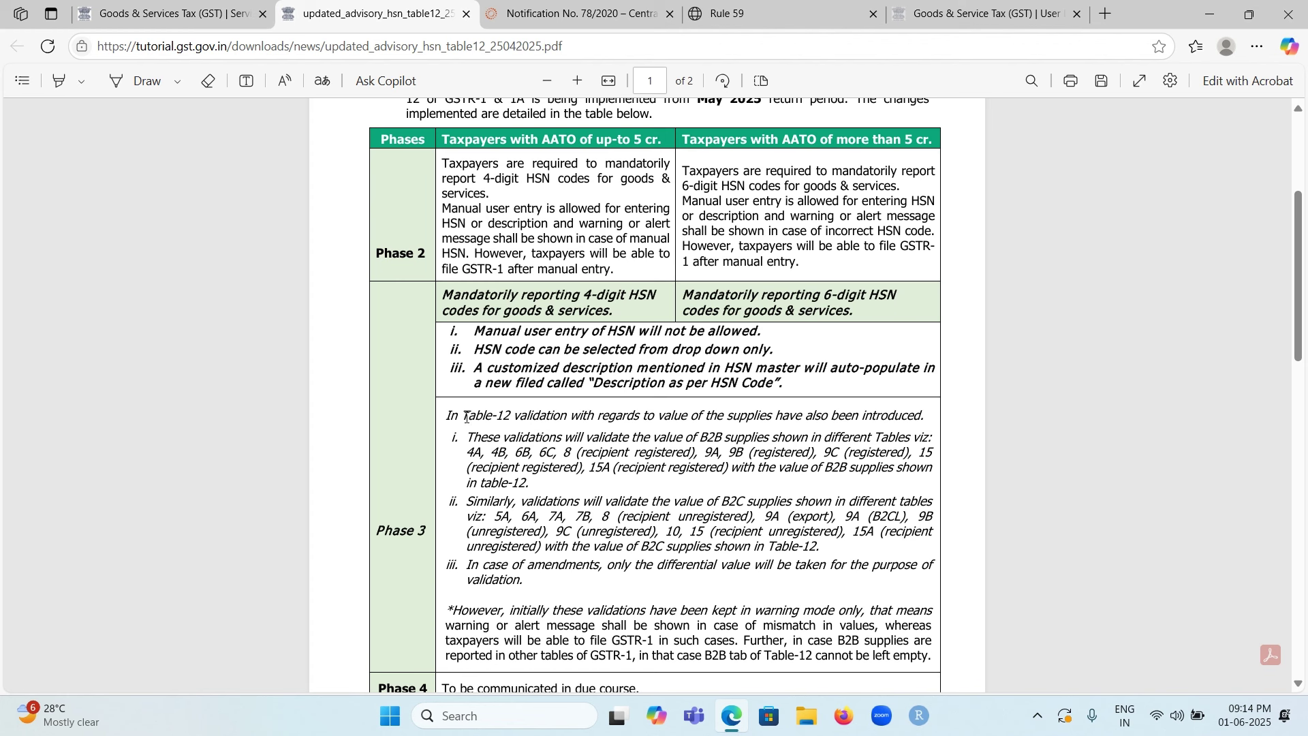
left_click_drag(465, 417, 918, 421)
left_click(546, 465)
left_click_drag(727, 471, 931, 474)
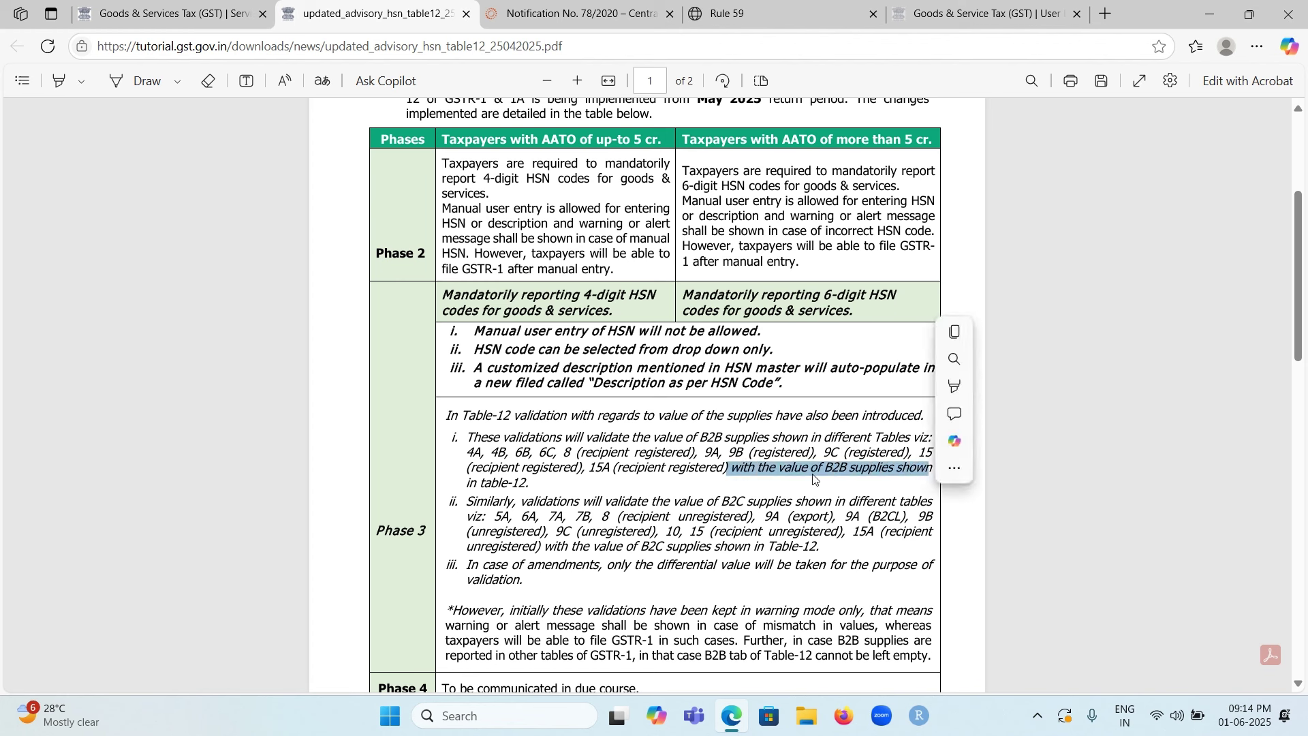
left_click(594, 433)
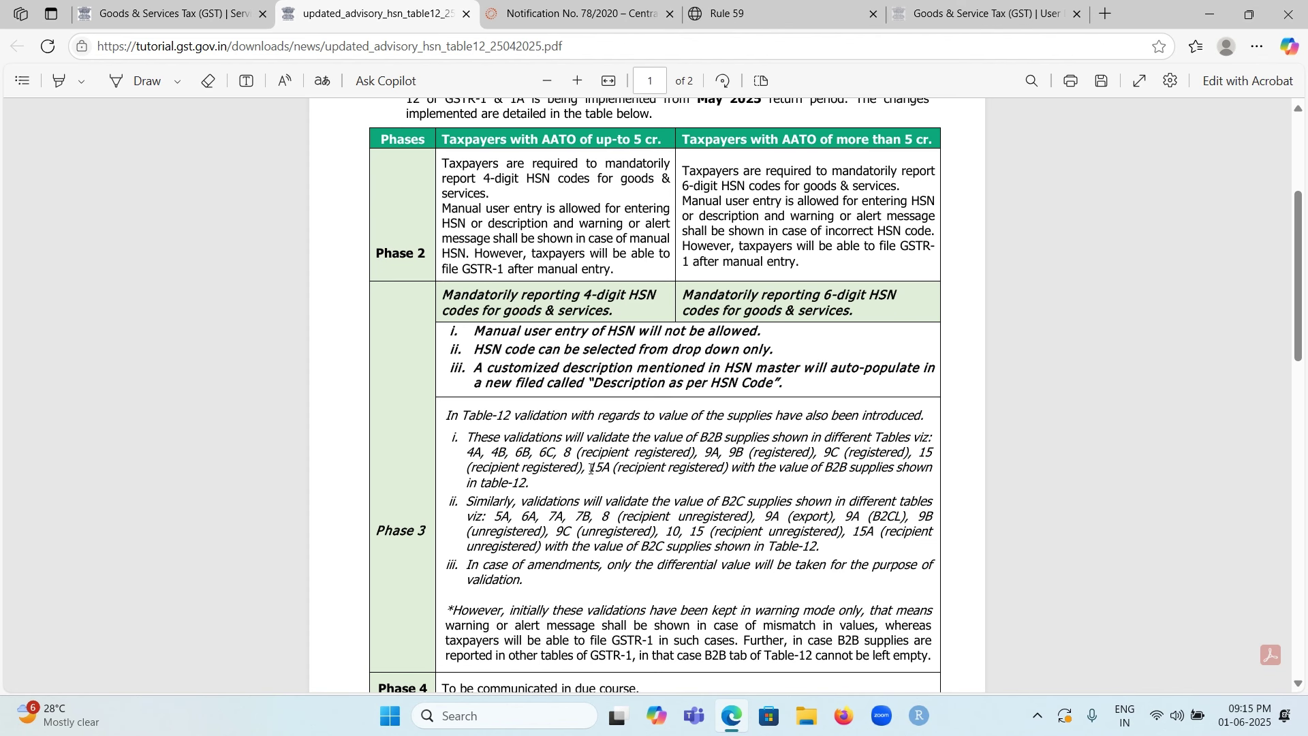
scroll(579, 466, "down", 1)
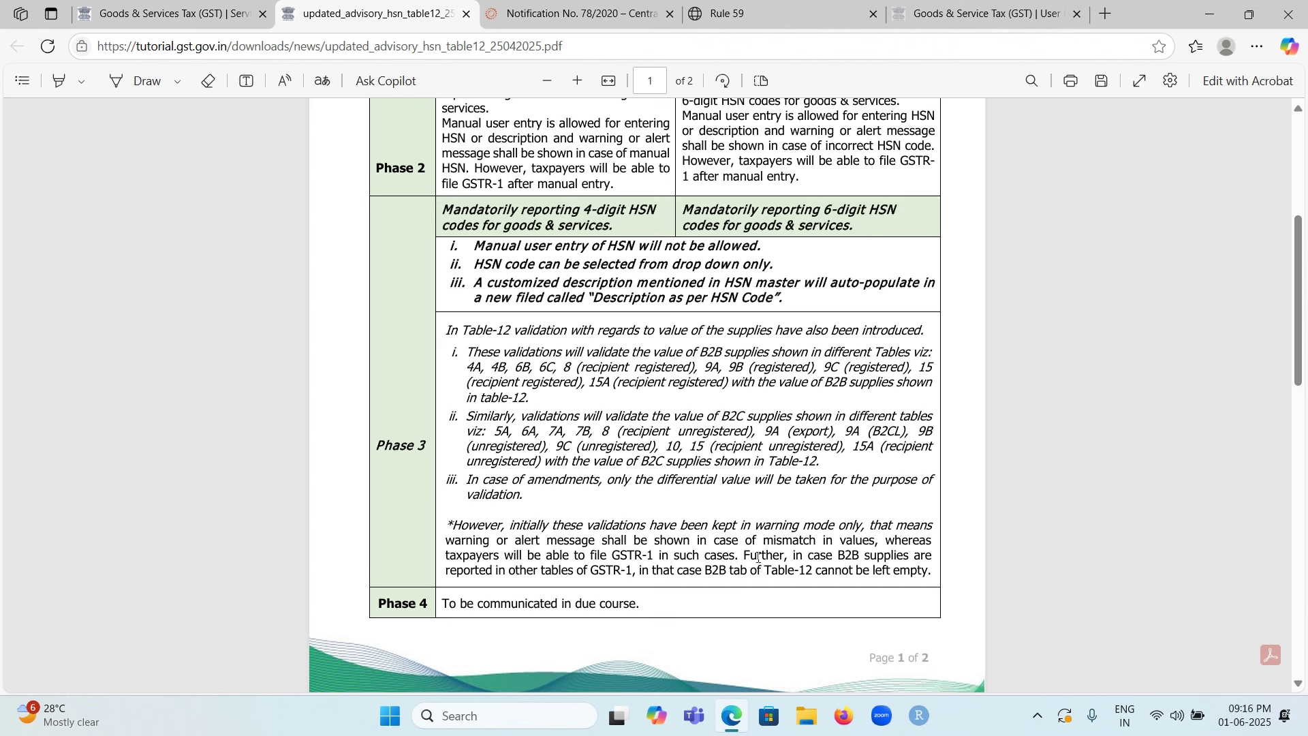
left_click_drag(763, 556, 930, 569)
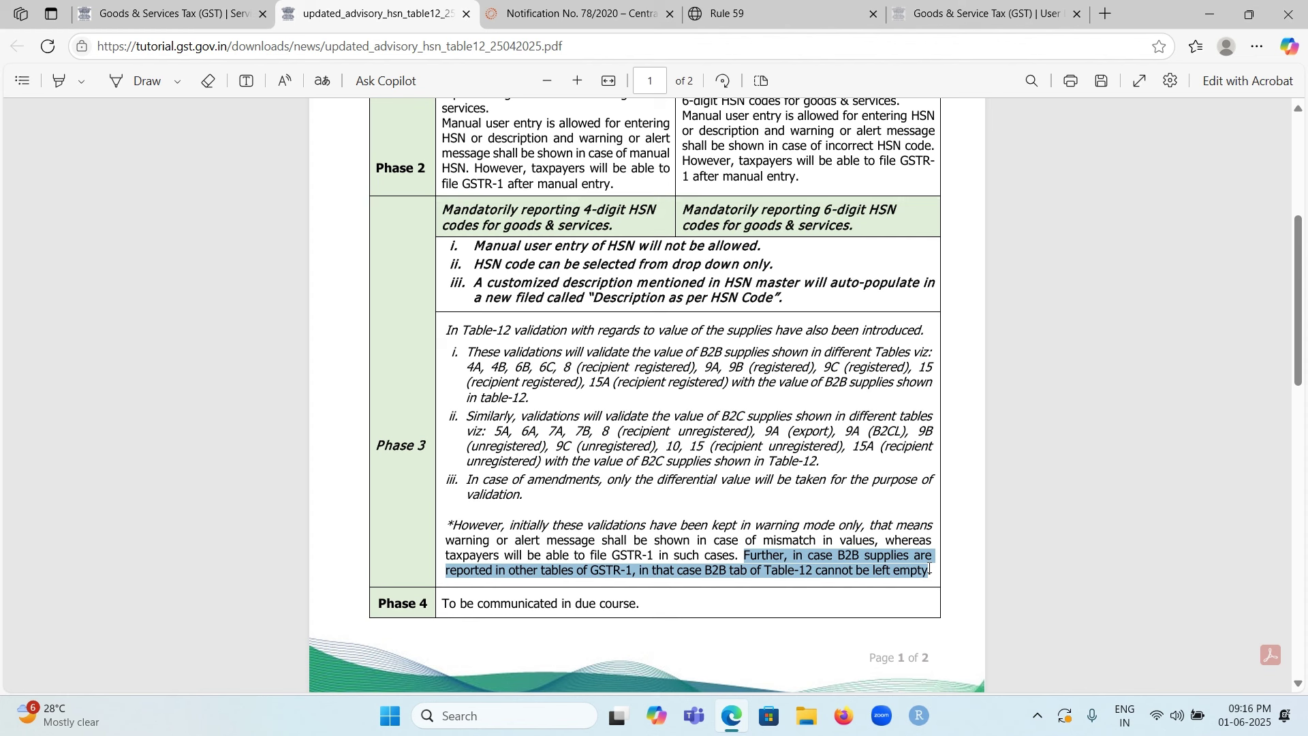
left_click_drag(930, 569, 930, 569)
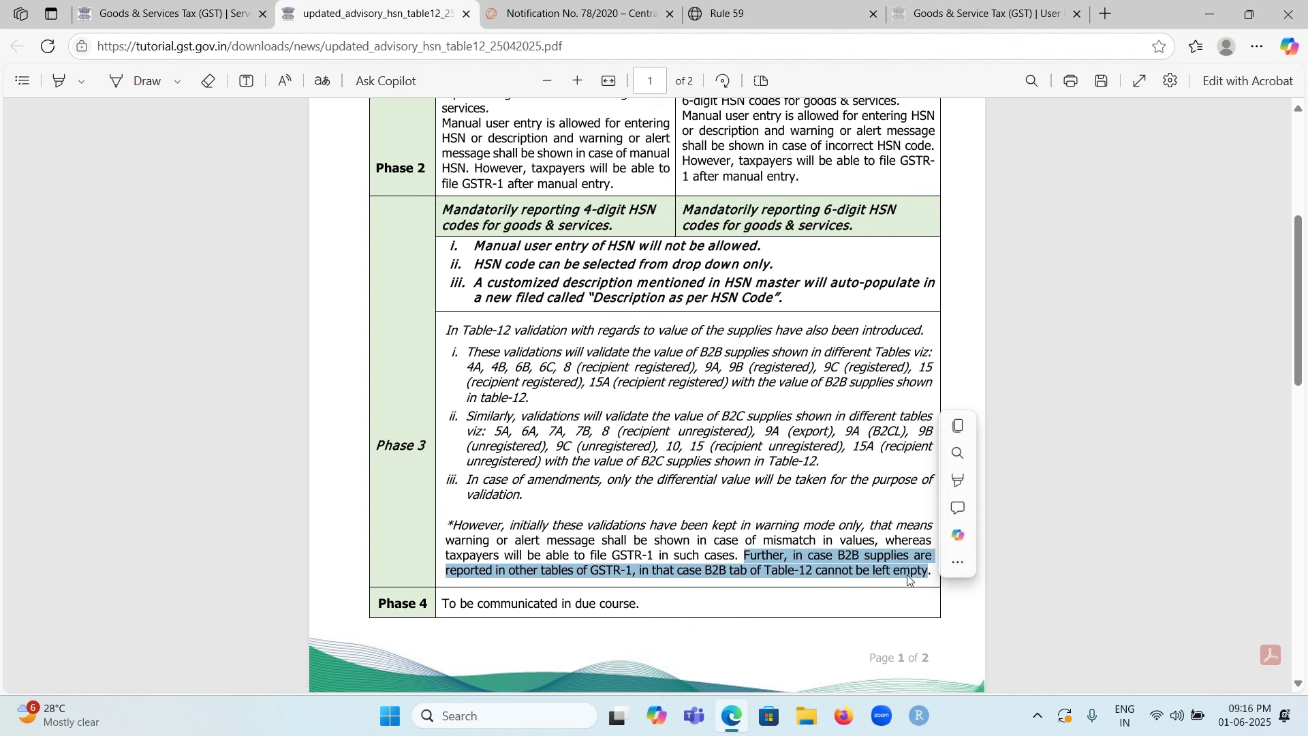
left_click(842, 511)
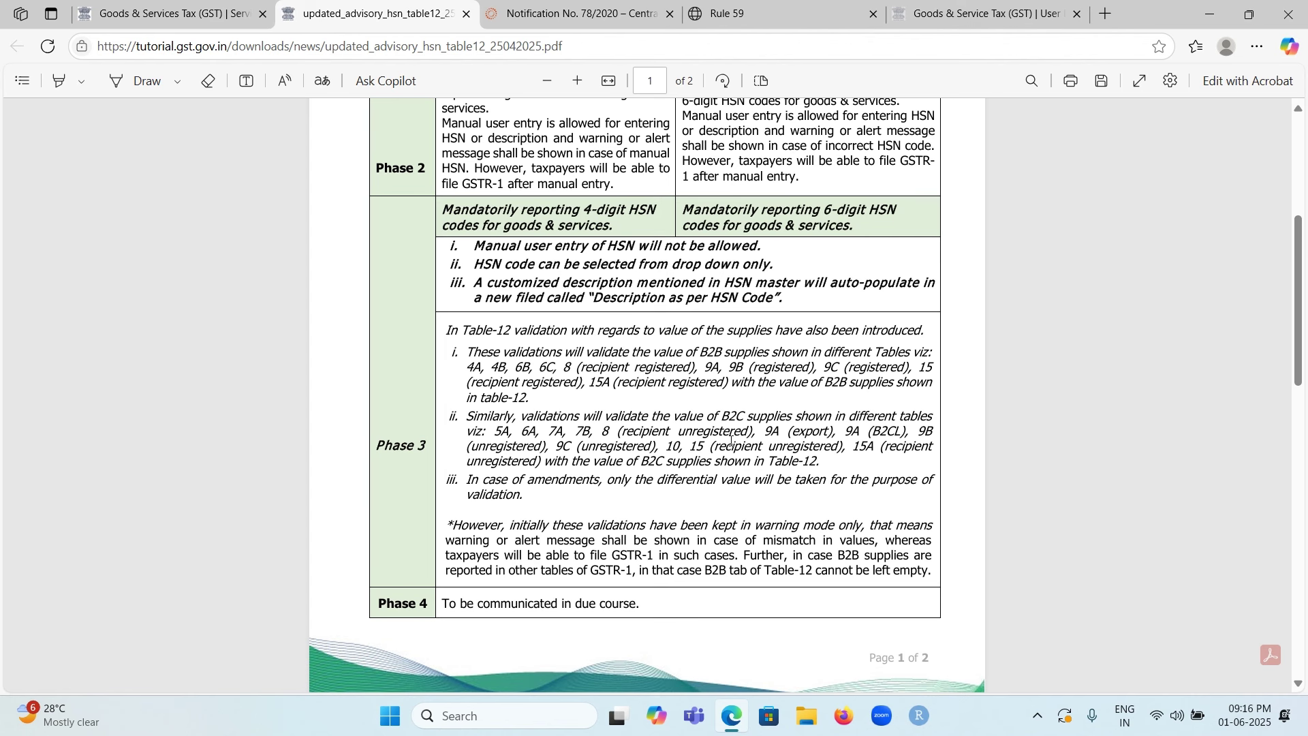
Step: Scroll to advisory page 2 and mark the 'Download HSN Codes List' text in point ii
scroll(731, 441, "down", 3)
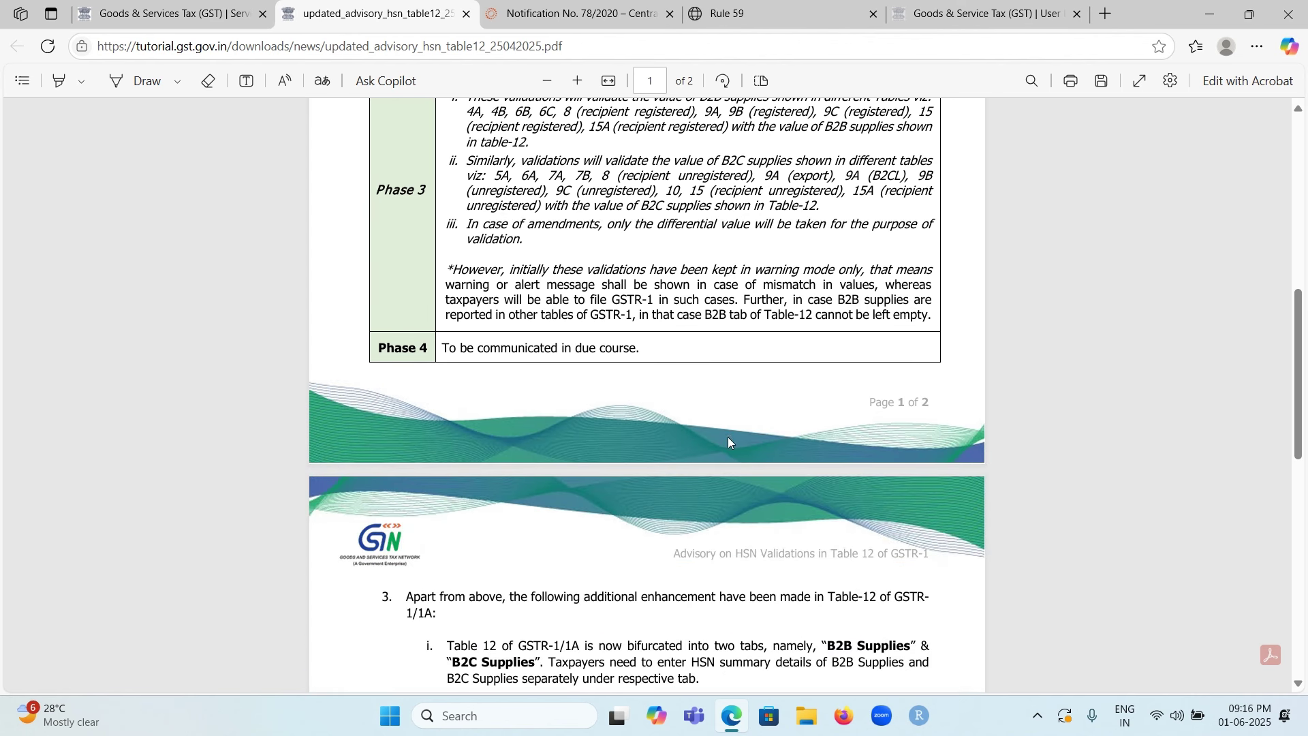
scroll(721, 430, "down", 3)
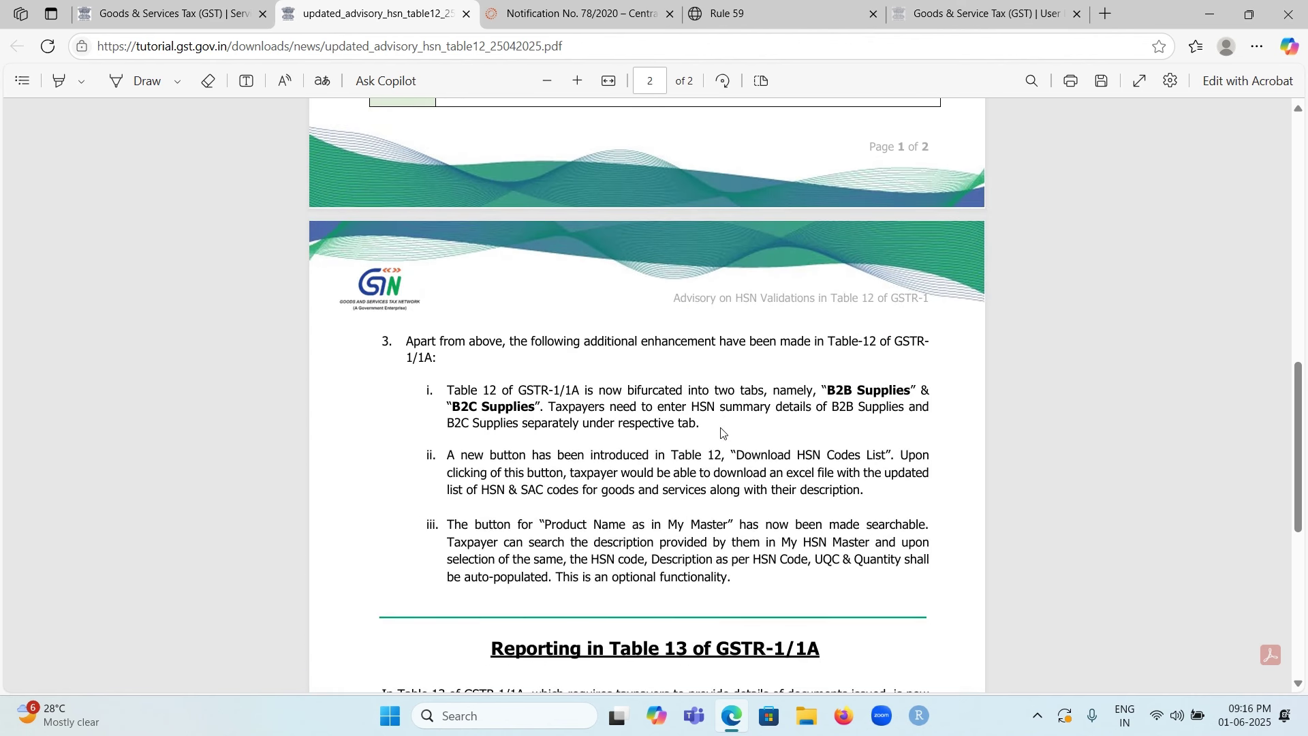
scroll(623, 398, "down", 1)
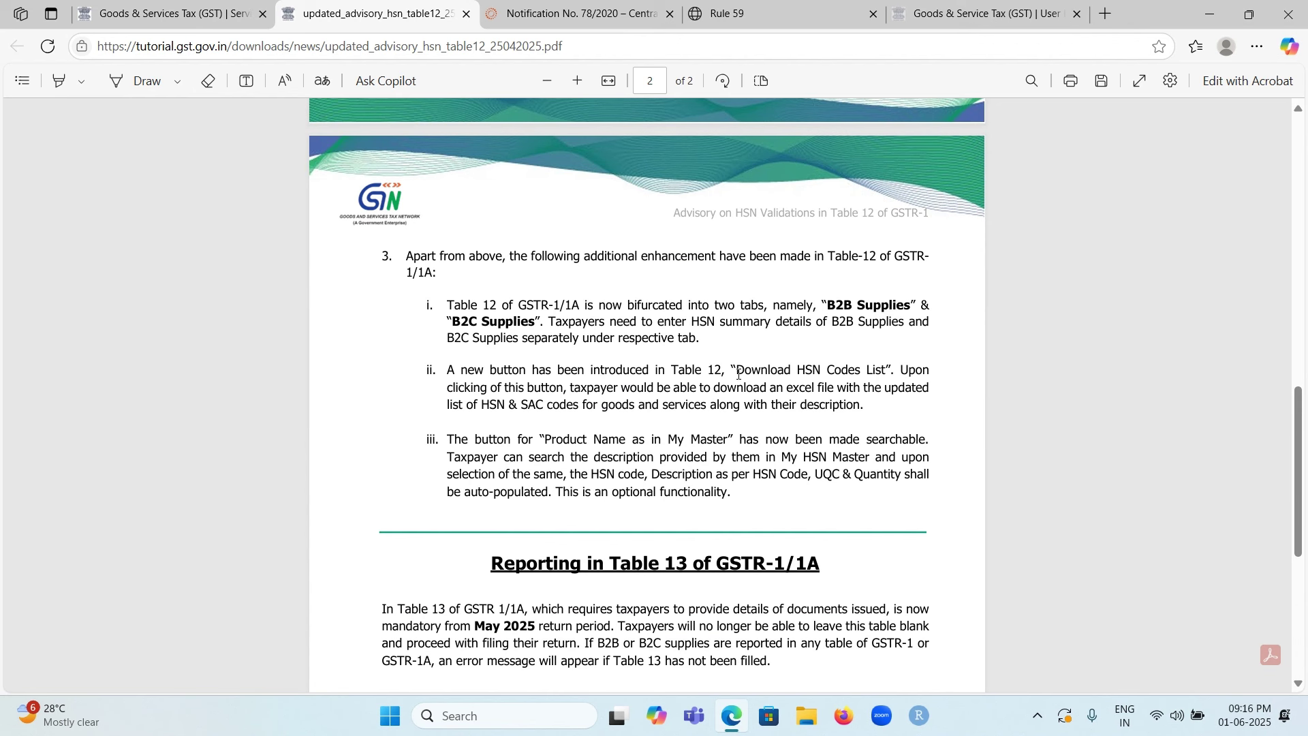
left_click_drag(732, 373, 891, 375)
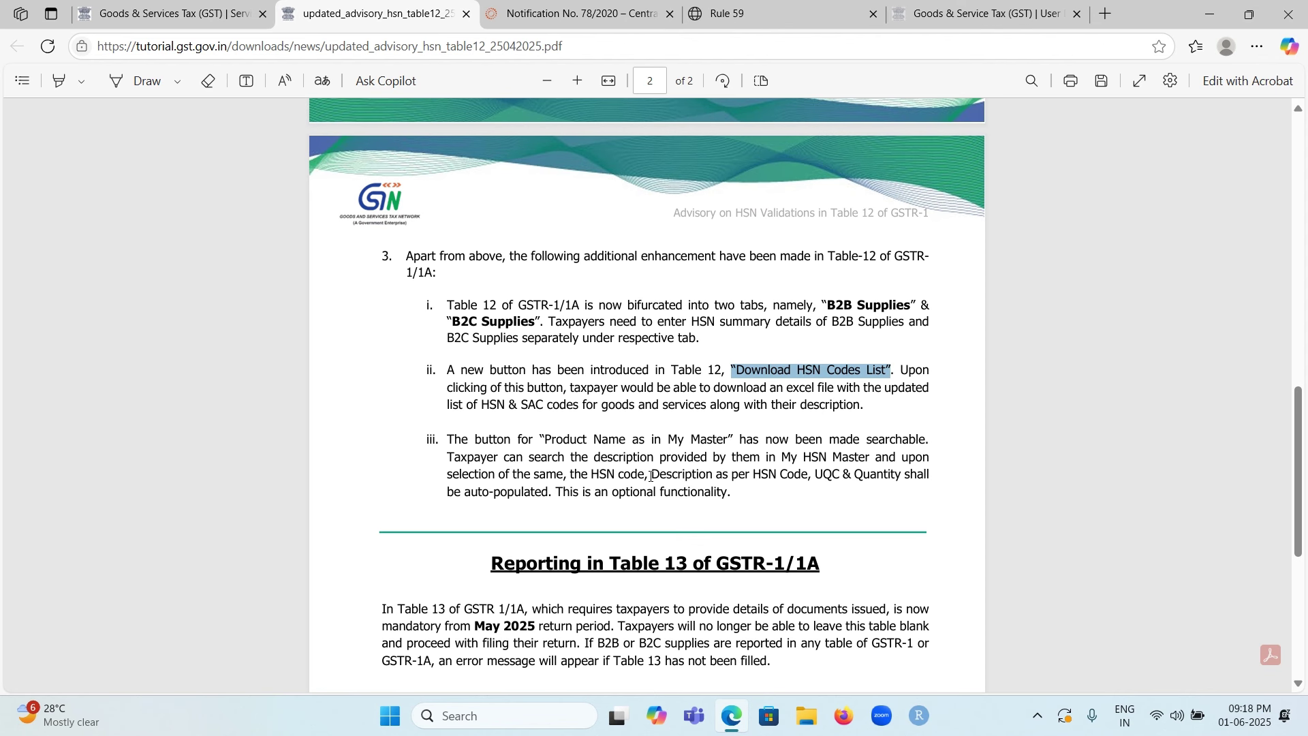
scroll(583, 466, "down", 5)
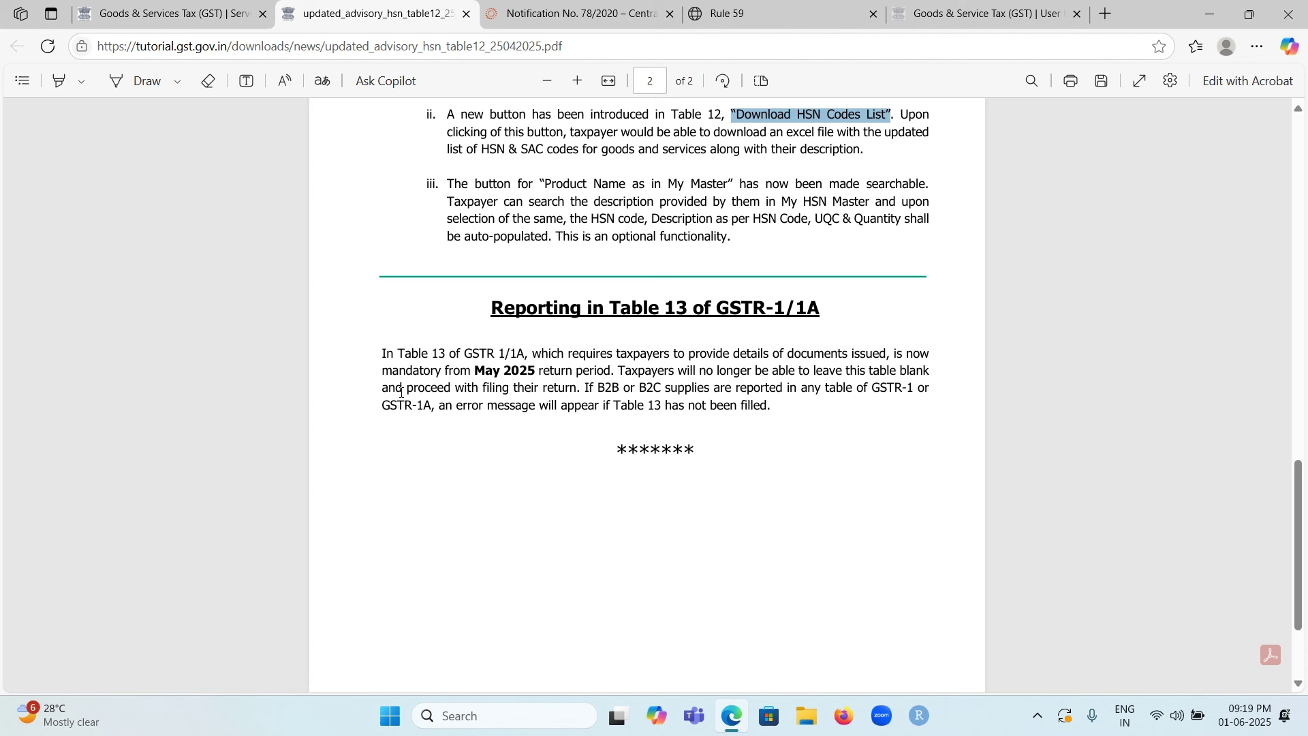
left_click_drag(382, 370, 608, 372)
left_click(769, 388)
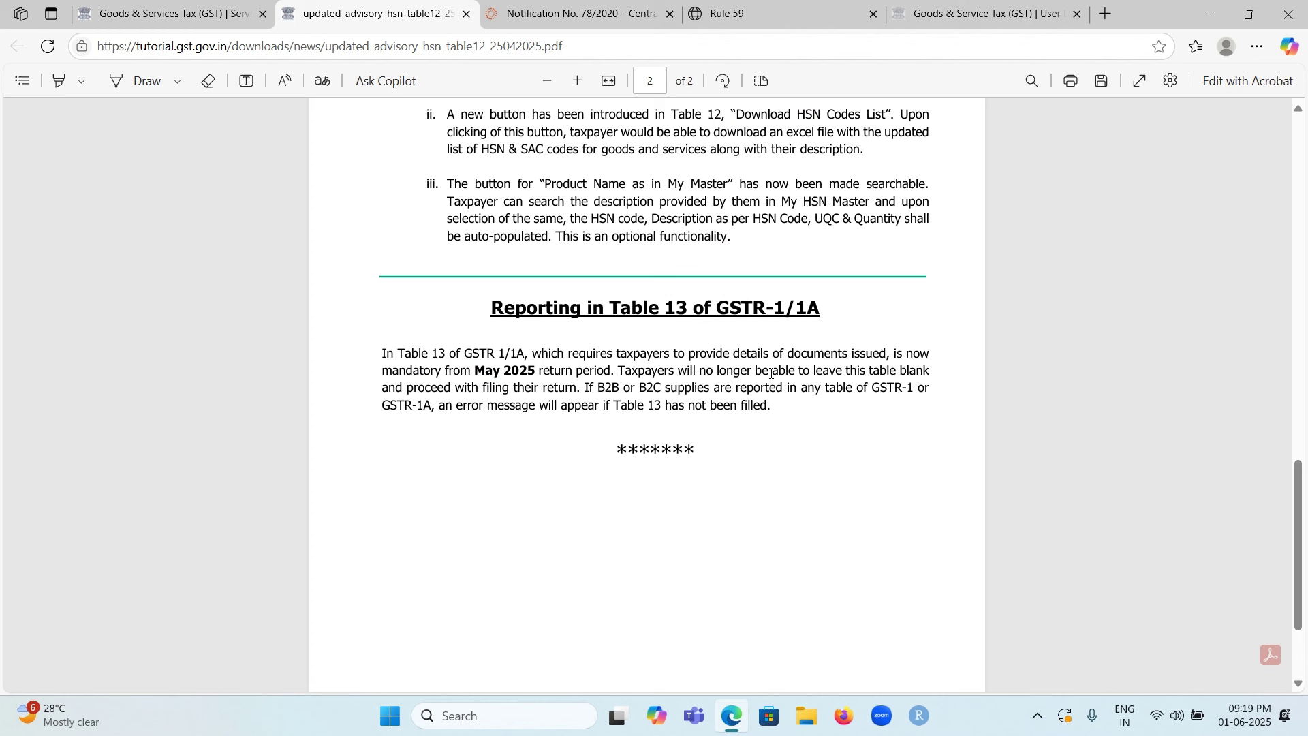
left_click_drag(770, 372, 913, 385)
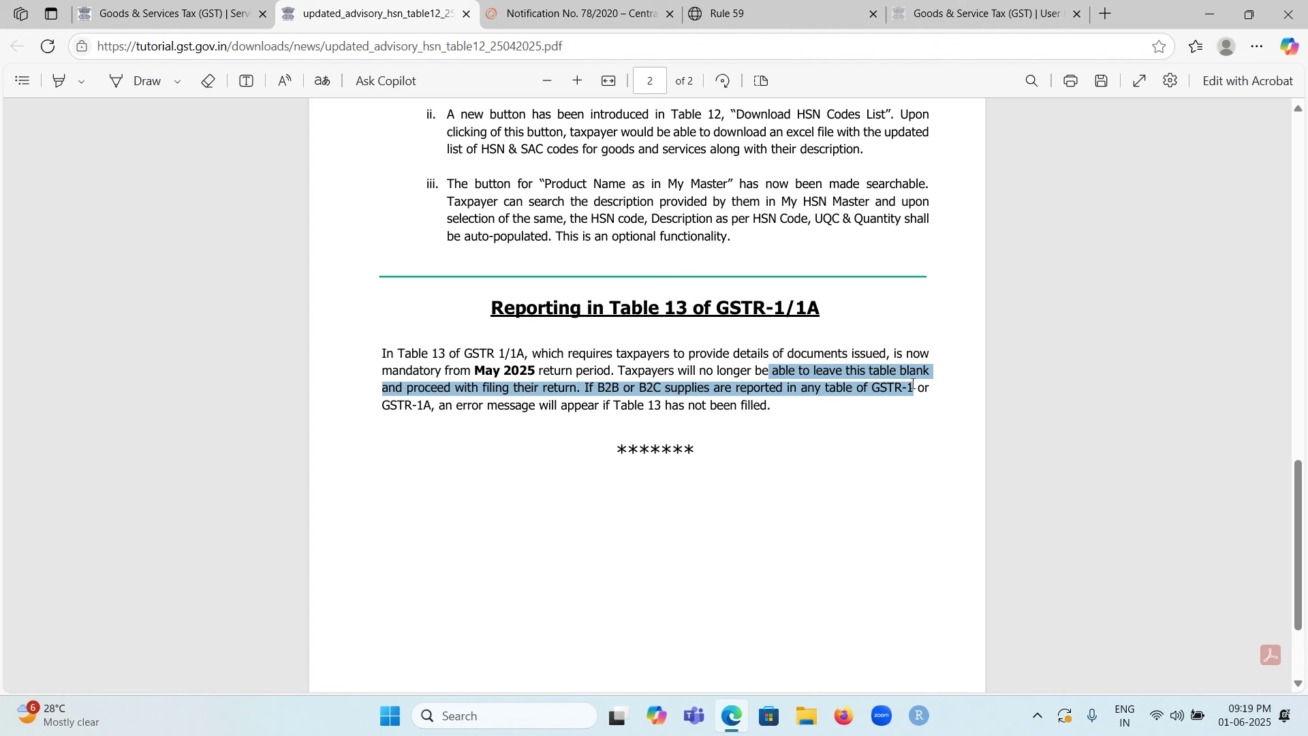
left_click_drag(913, 384, 935, 404)
left_click_drag(935, 404, 892, 457)
left_click_drag(440, 406, 774, 407)
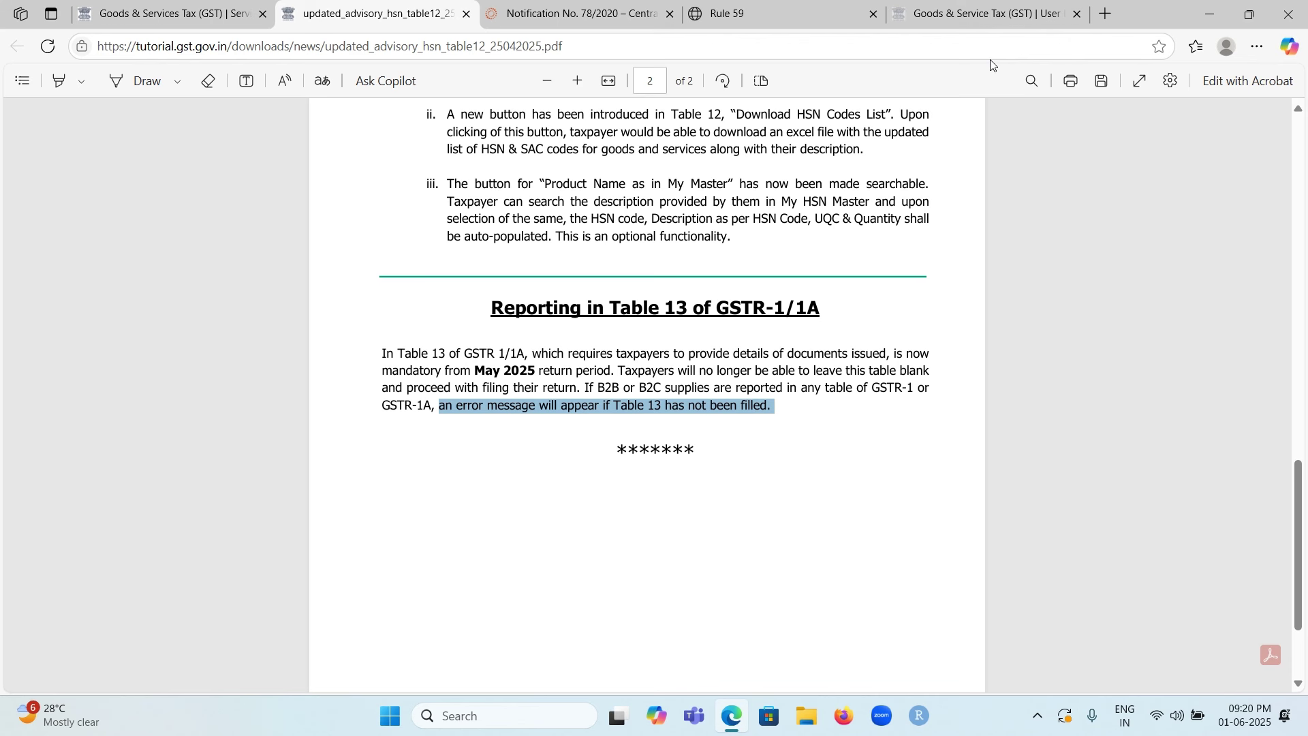
Step: On the Rule 59 page, highlight sub-rule (4) clause (a) through items (i) and (ii)
left_click(778, 18)
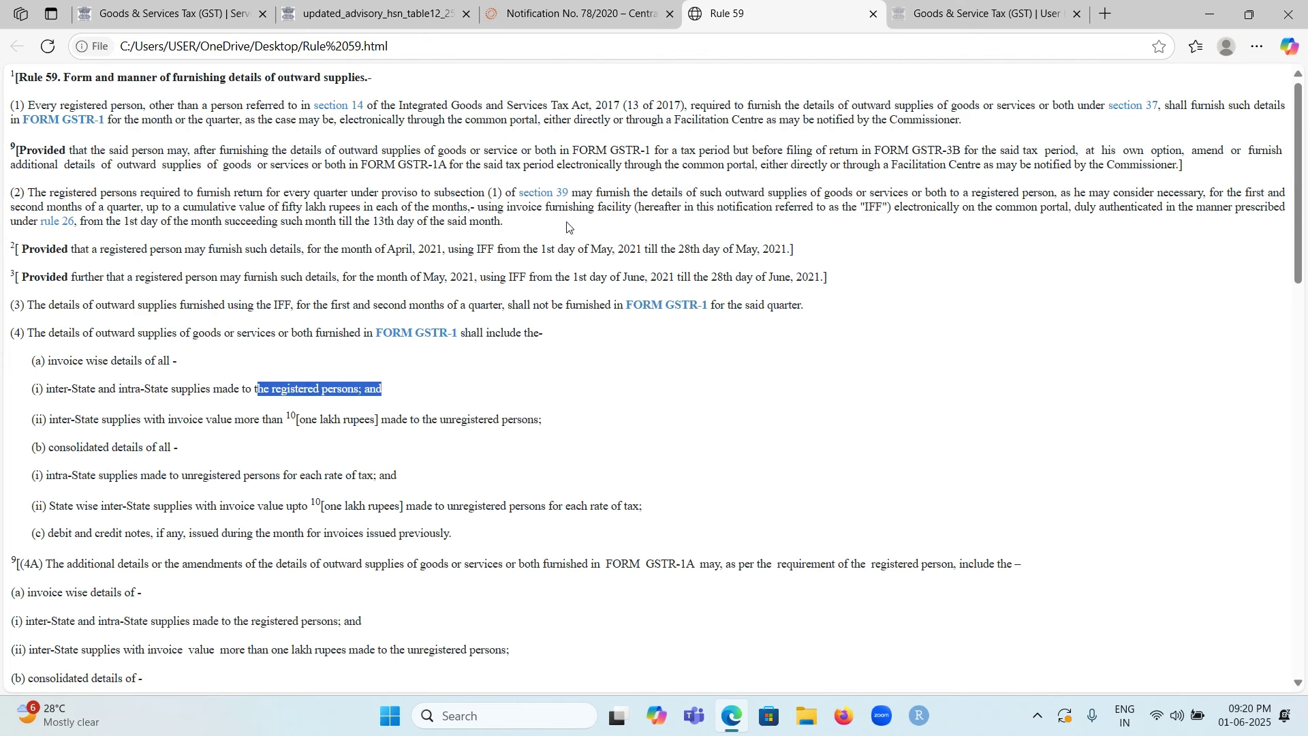
left_click(479, 385)
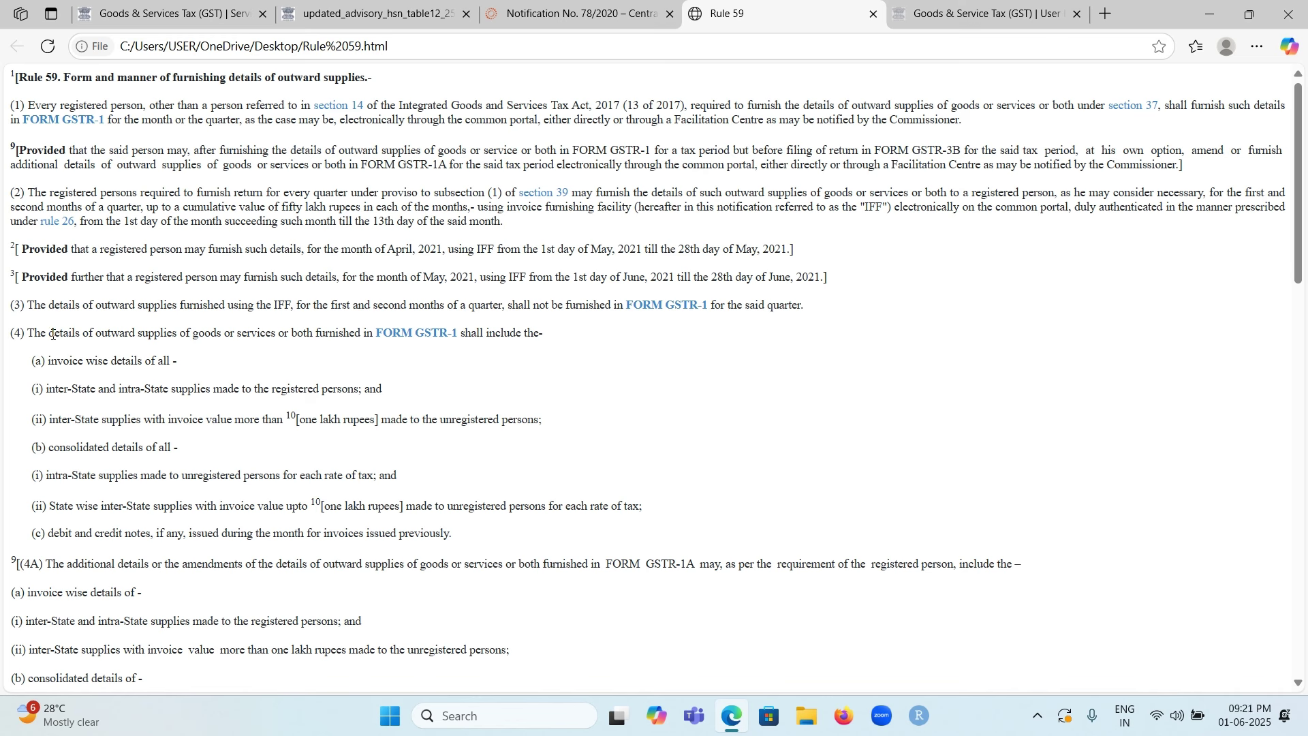
left_click_drag(30, 334, 492, 351)
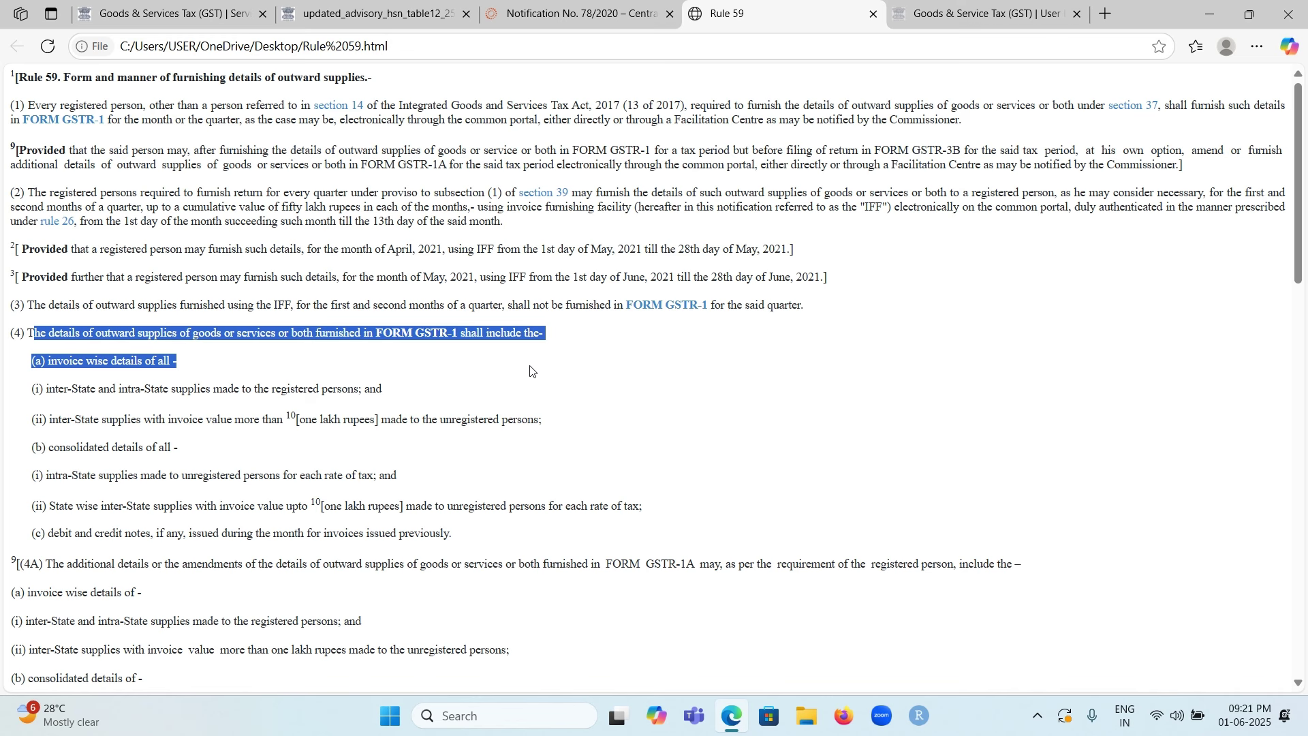
left_click_drag(531, 370, 536, 397)
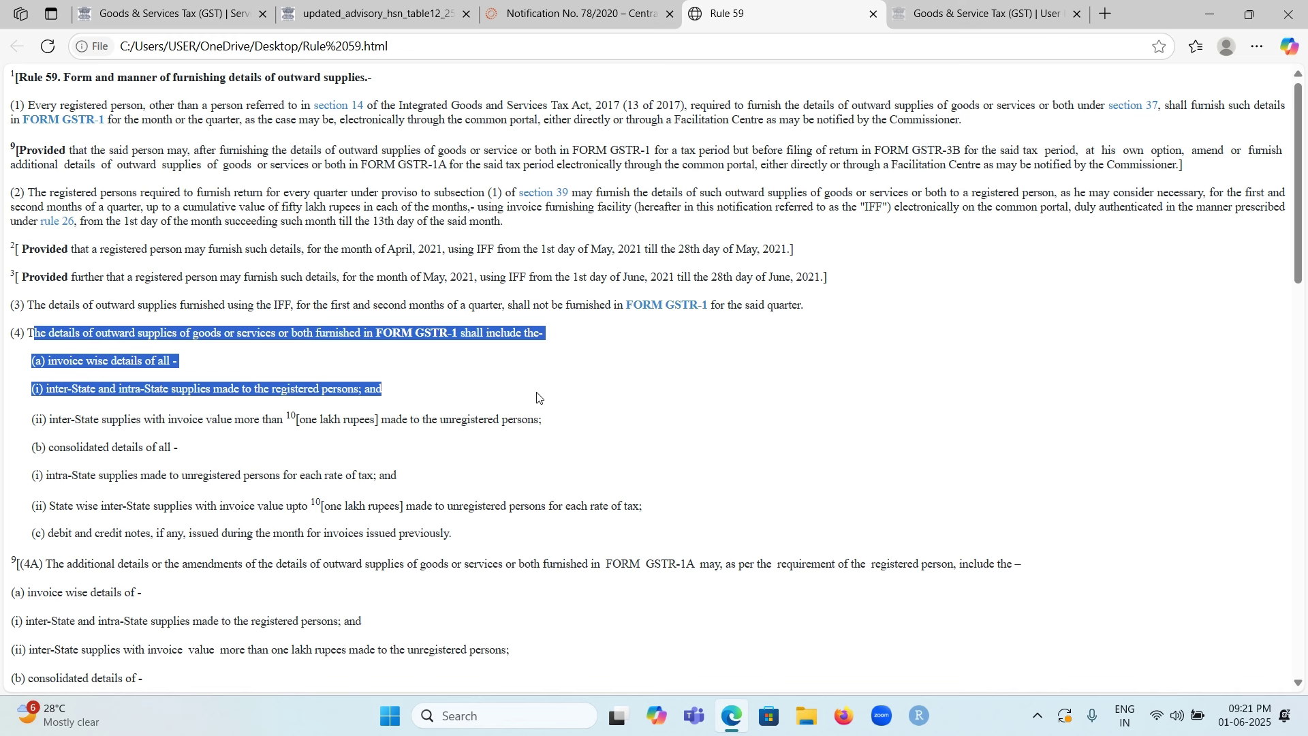
left_click_drag(536, 397, 540, 403)
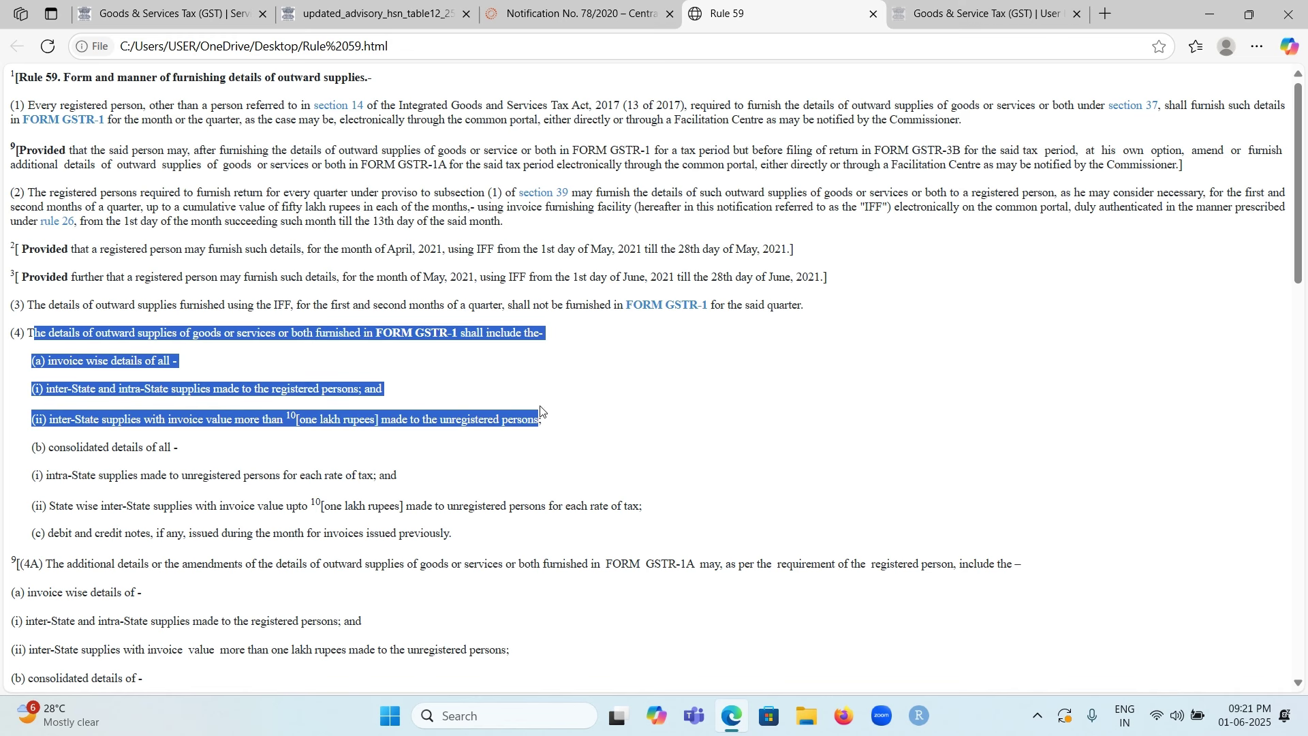
left_click_drag(540, 410, 543, 416)
Step: Highlight clause (b) on consolidated State-wise details, then clear the highlight
left_click_drag(31, 450, 412, 487)
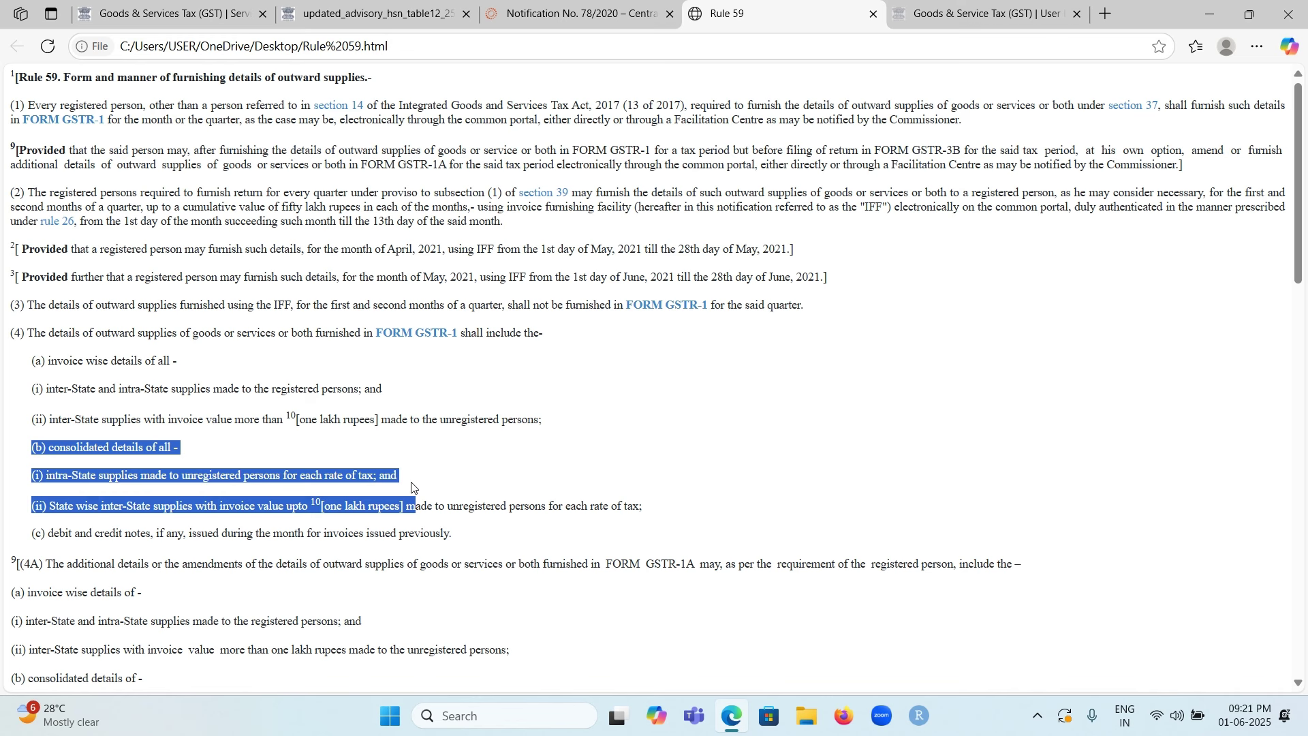
left_click_drag(411, 487, 656, 506)
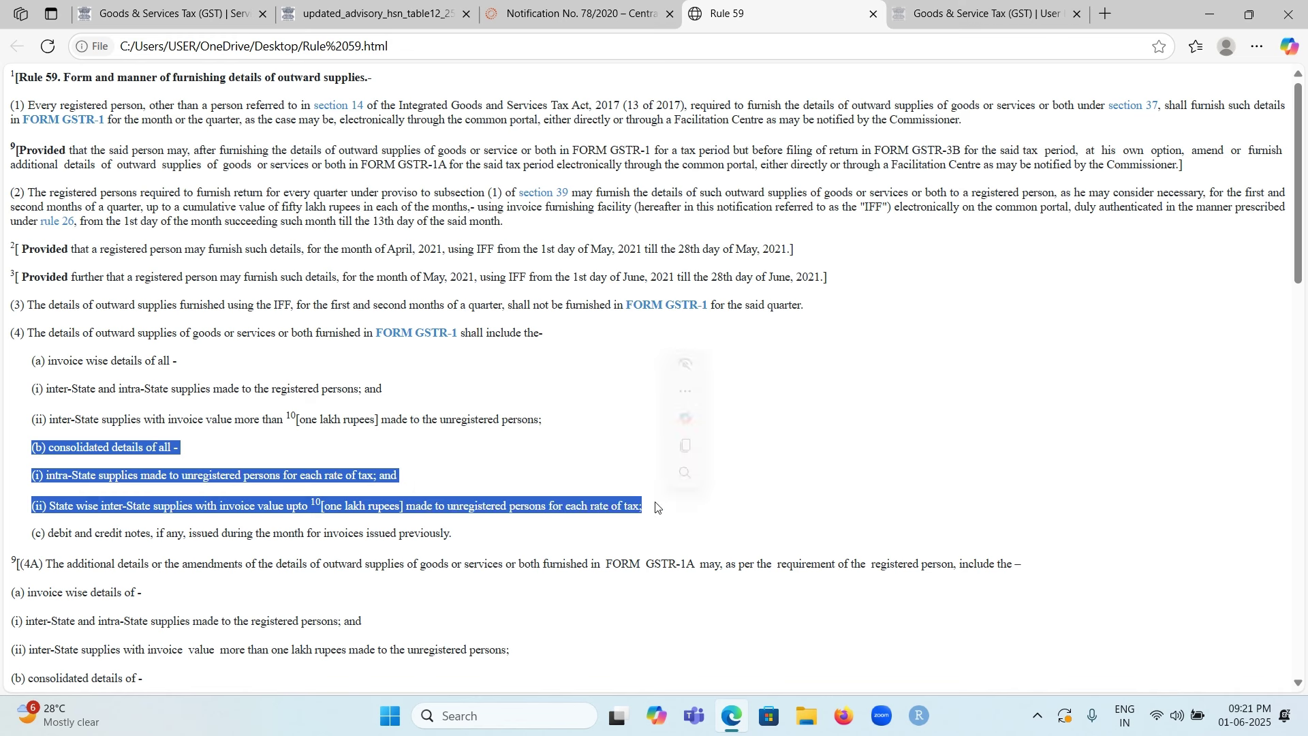
left_click(469, 469)
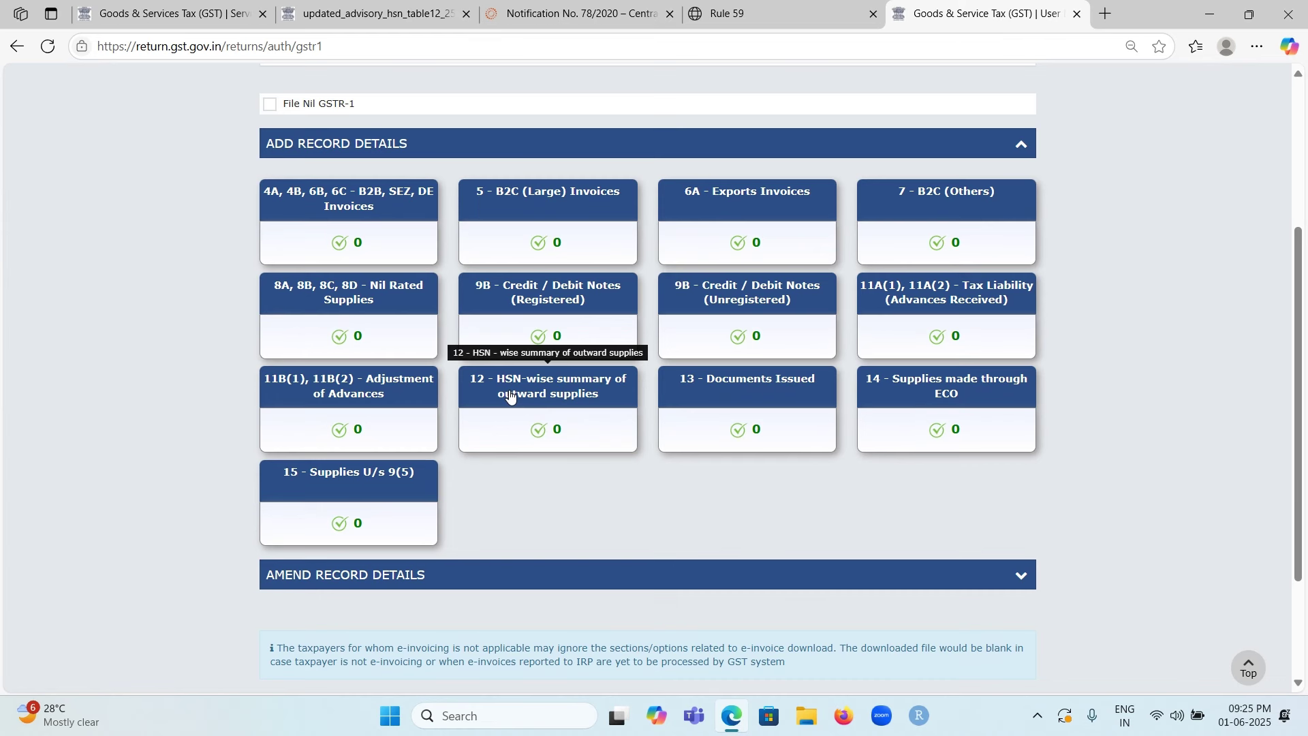
Step: Open the '12 - HSN-wise summary of outward supplies' tile on the GSTR-1 page
left_click(510, 396)
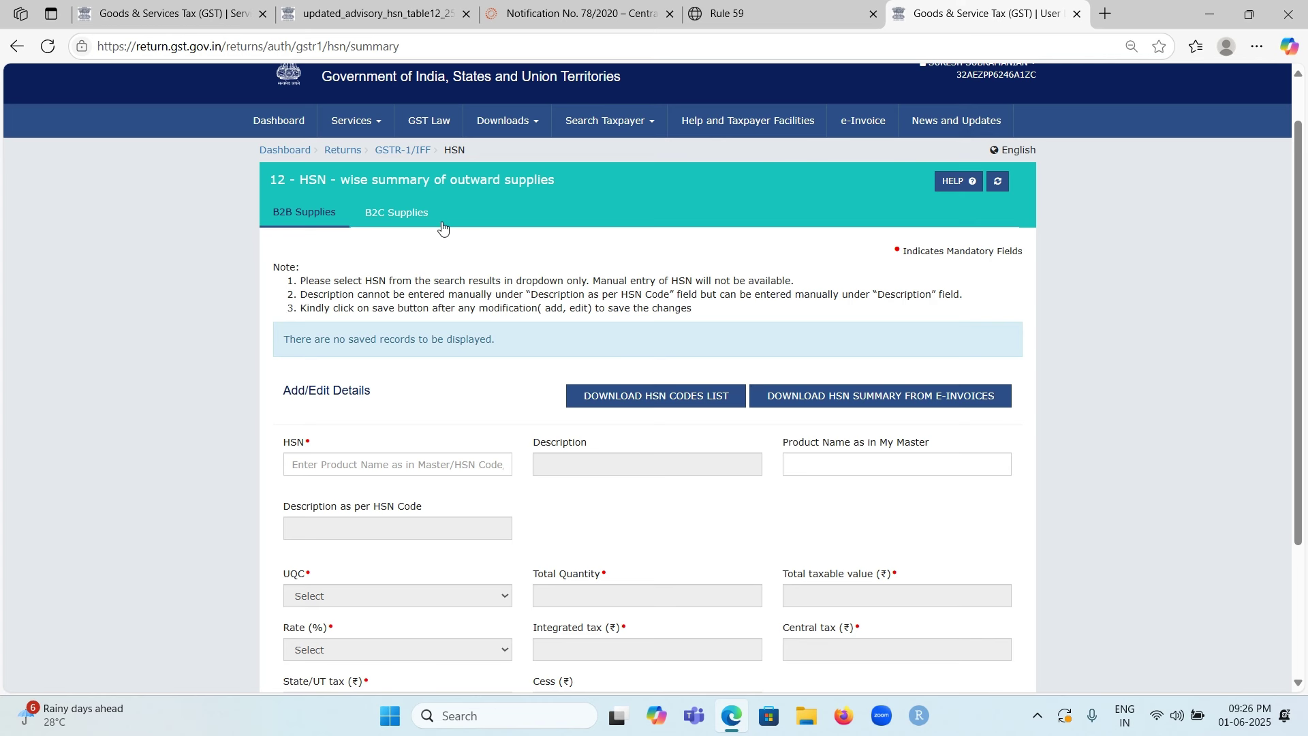
Step: Under B2B Supplies, enter HSN 8471 and accept it from the search results
left_click(401, 216)
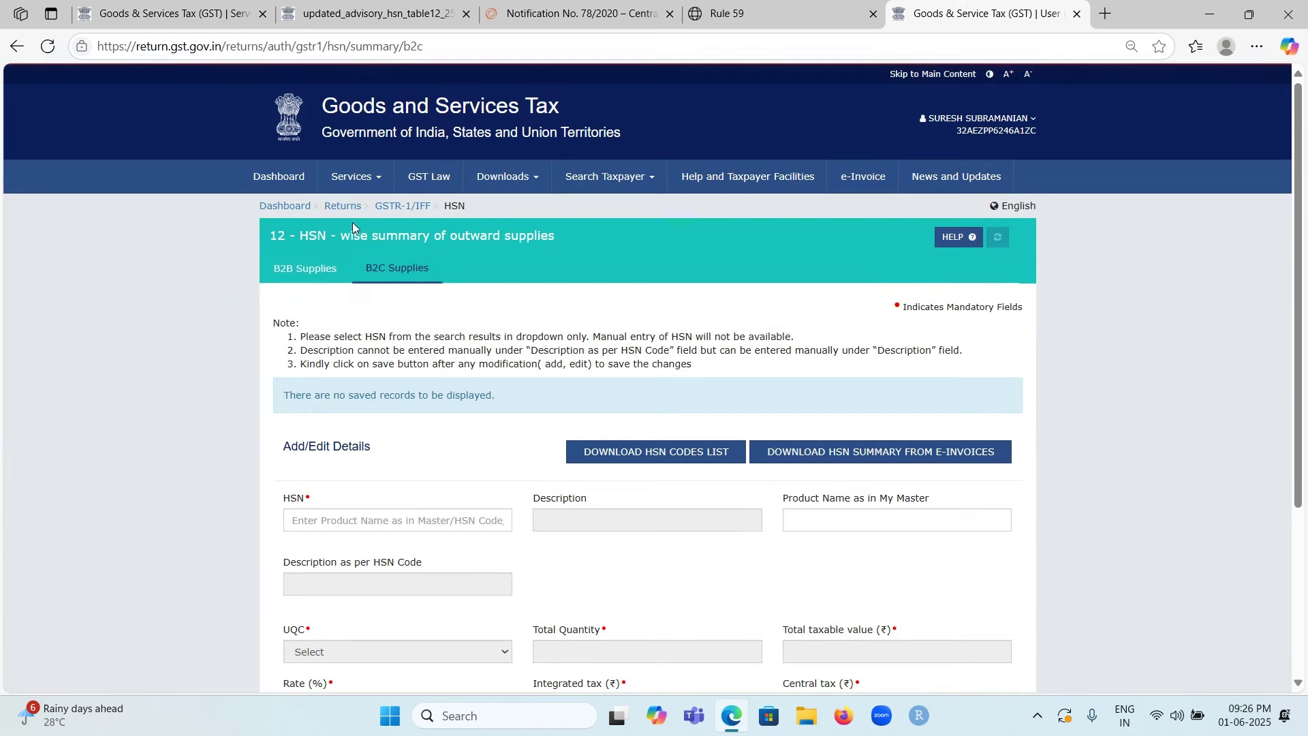
left_click(321, 271)
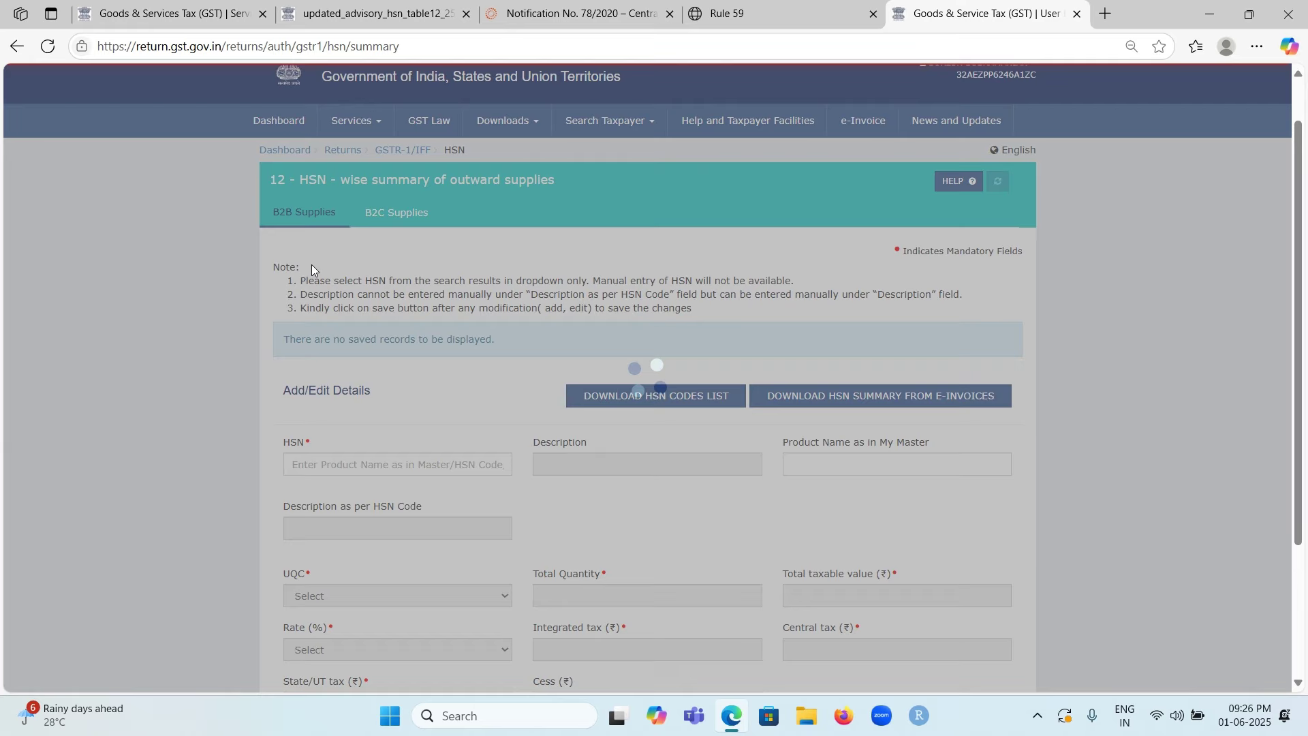
scroll(473, 368, "down", 3)
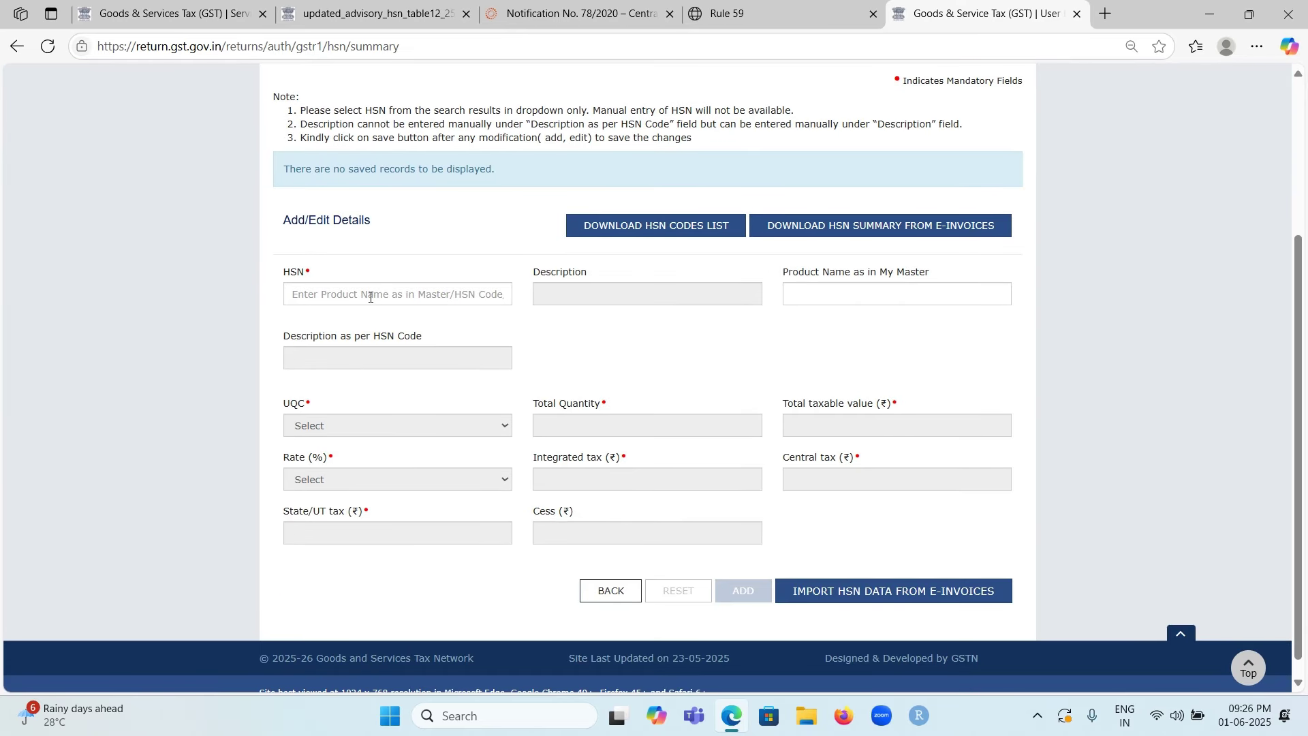
left_click(370, 295)
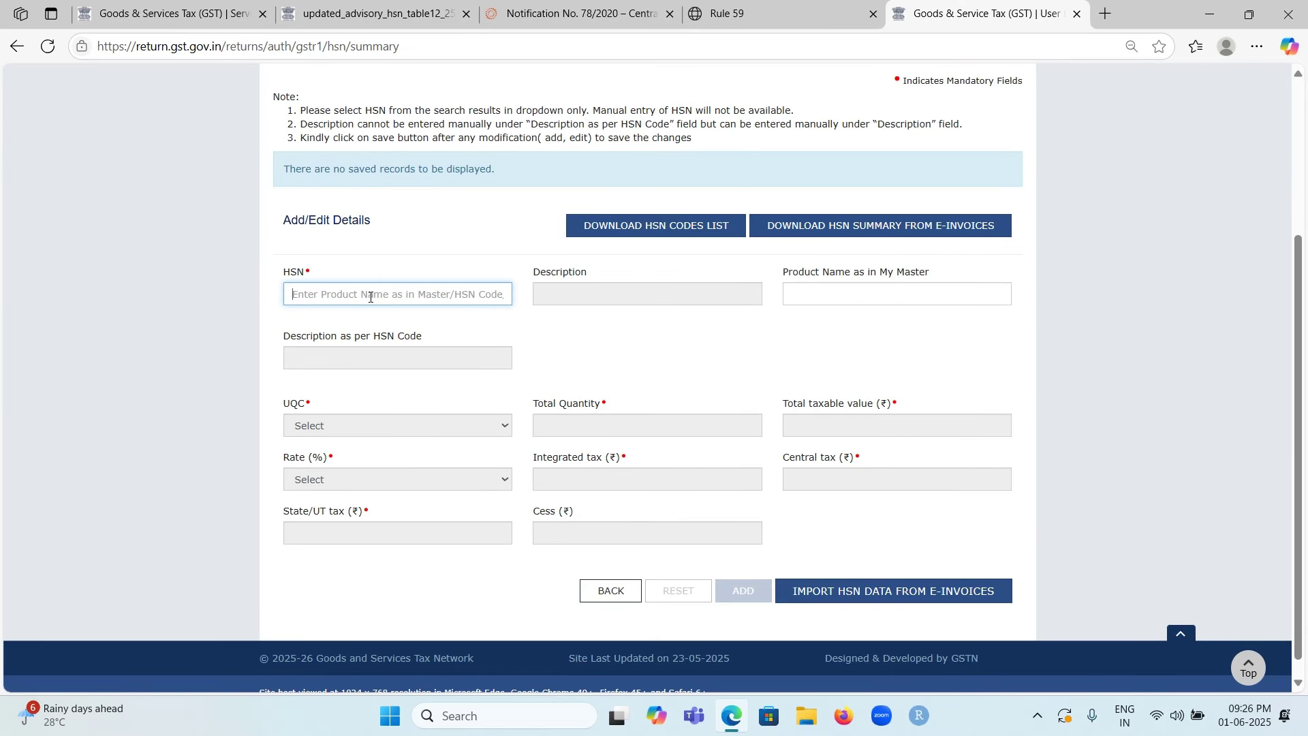
type("8471")
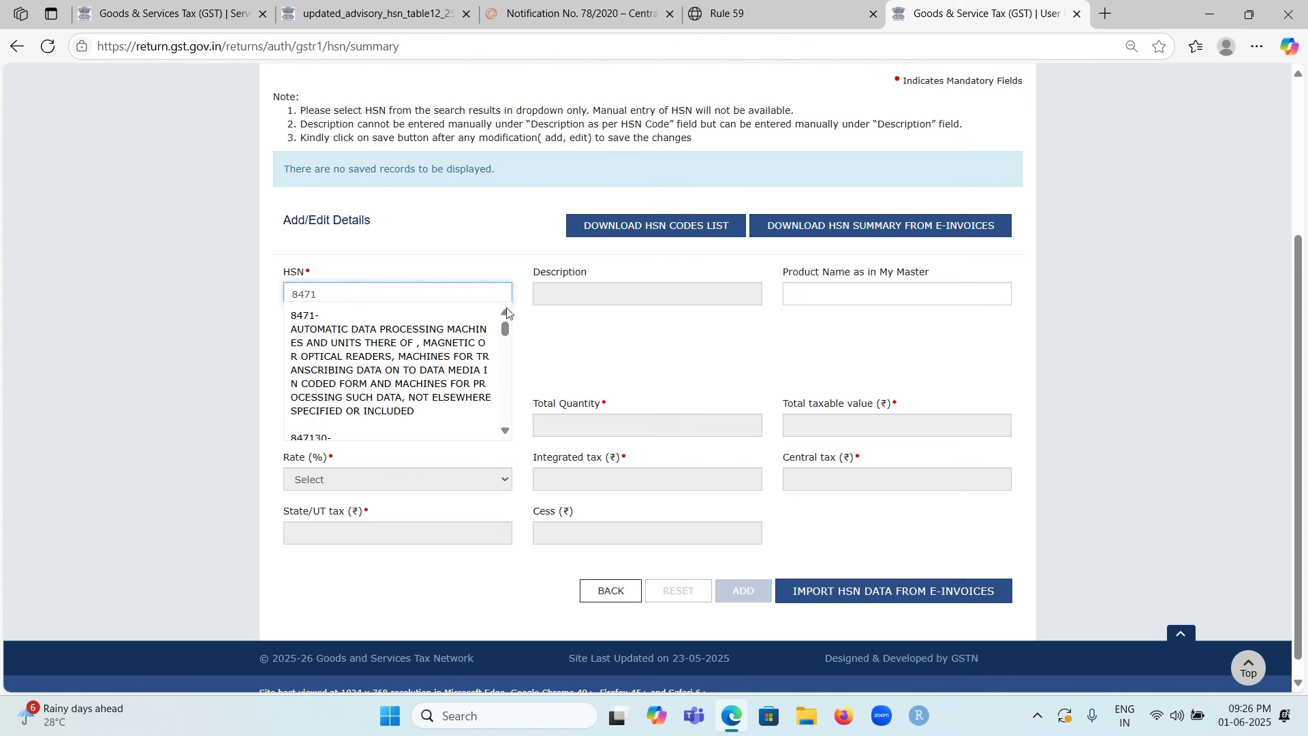
left_click(551, 323)
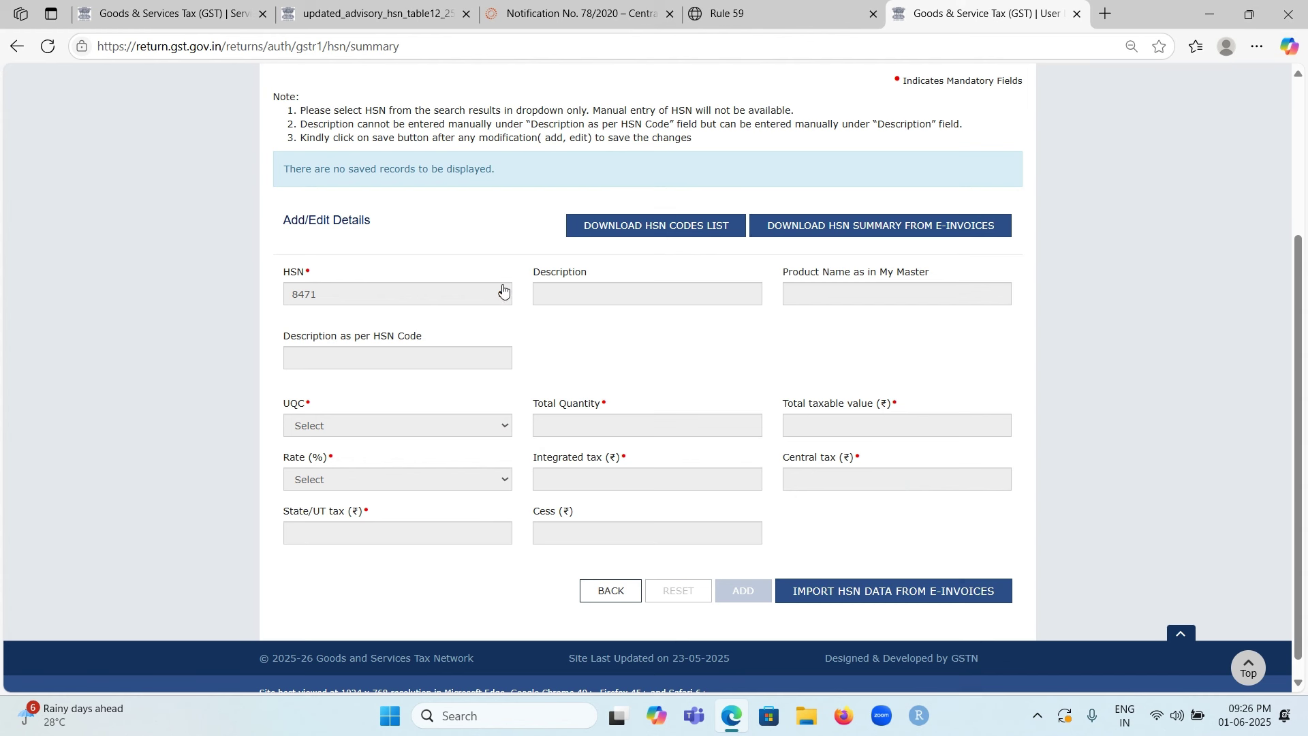
Step: Reselect the AUTOMATIC DATA PROCESSING MACHINES HSN entry and enter the description COMPUTER
left_click(502, 294)
left_click(401, 299)
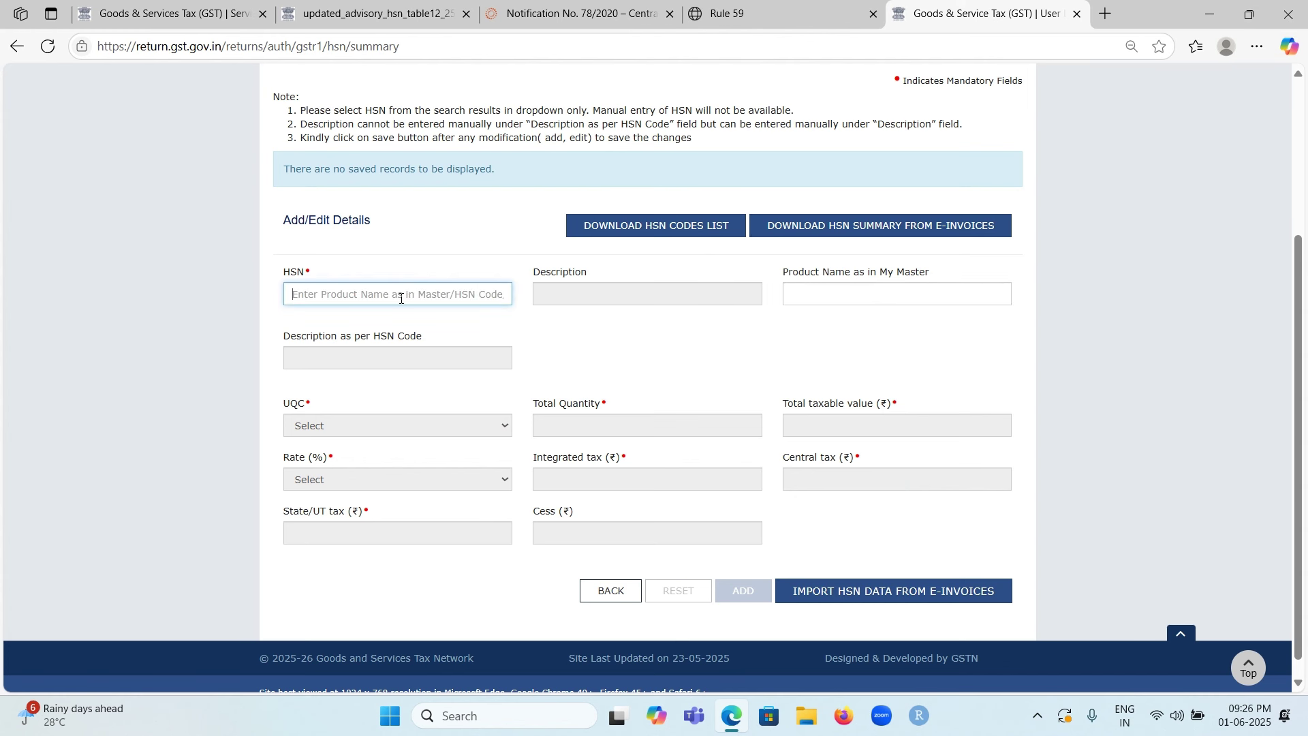
type("8471")
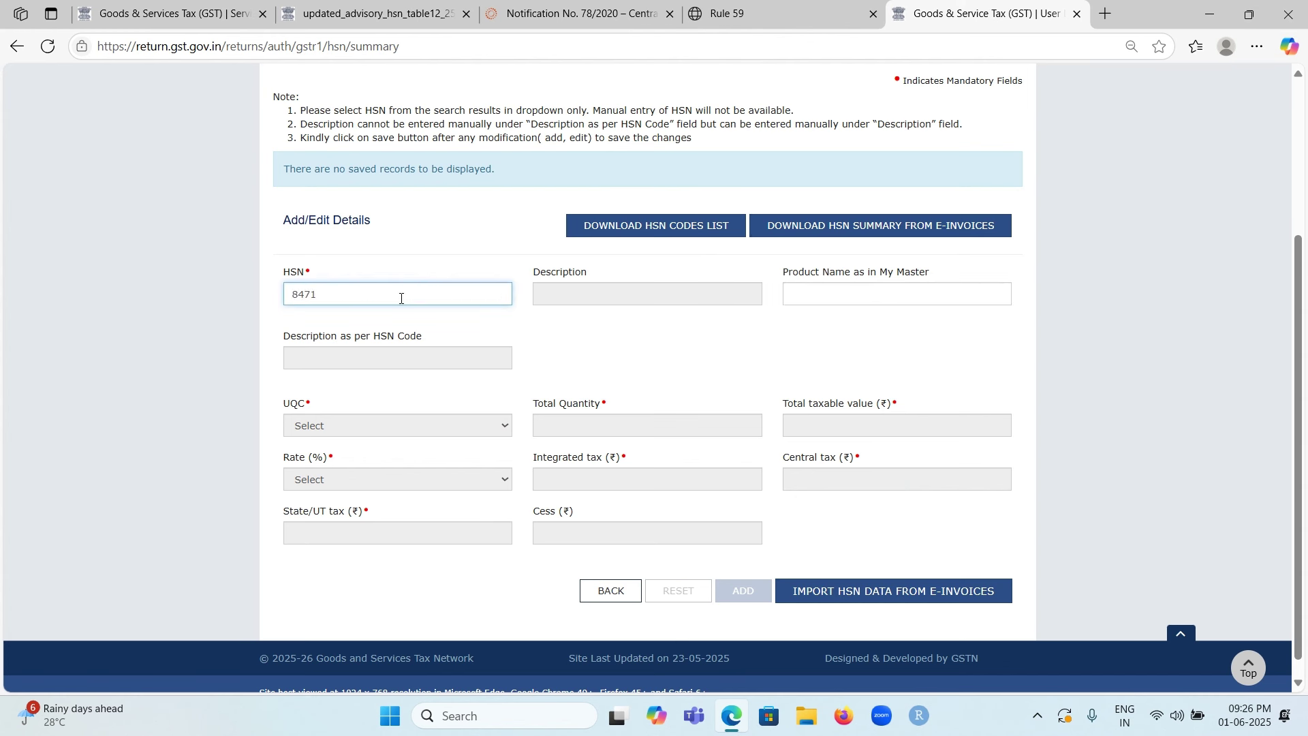
left_click(386, 355)
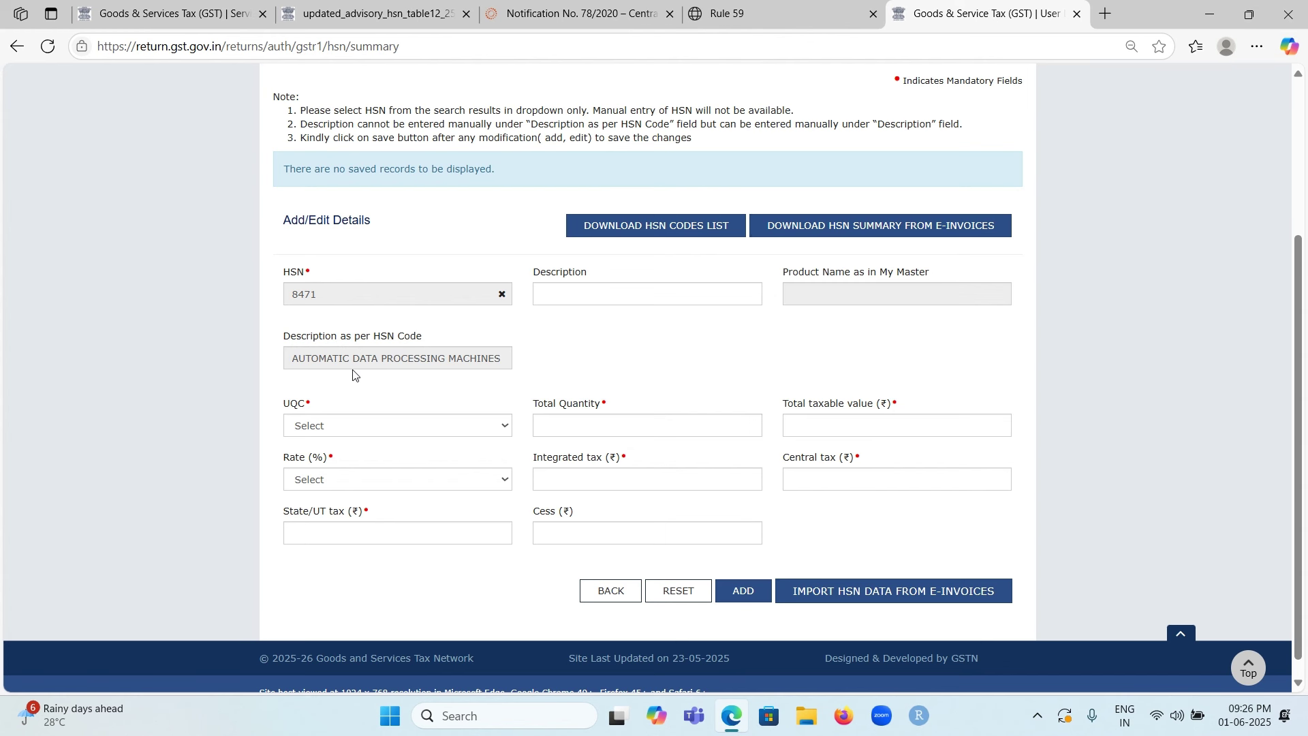
left_click(571, 294)
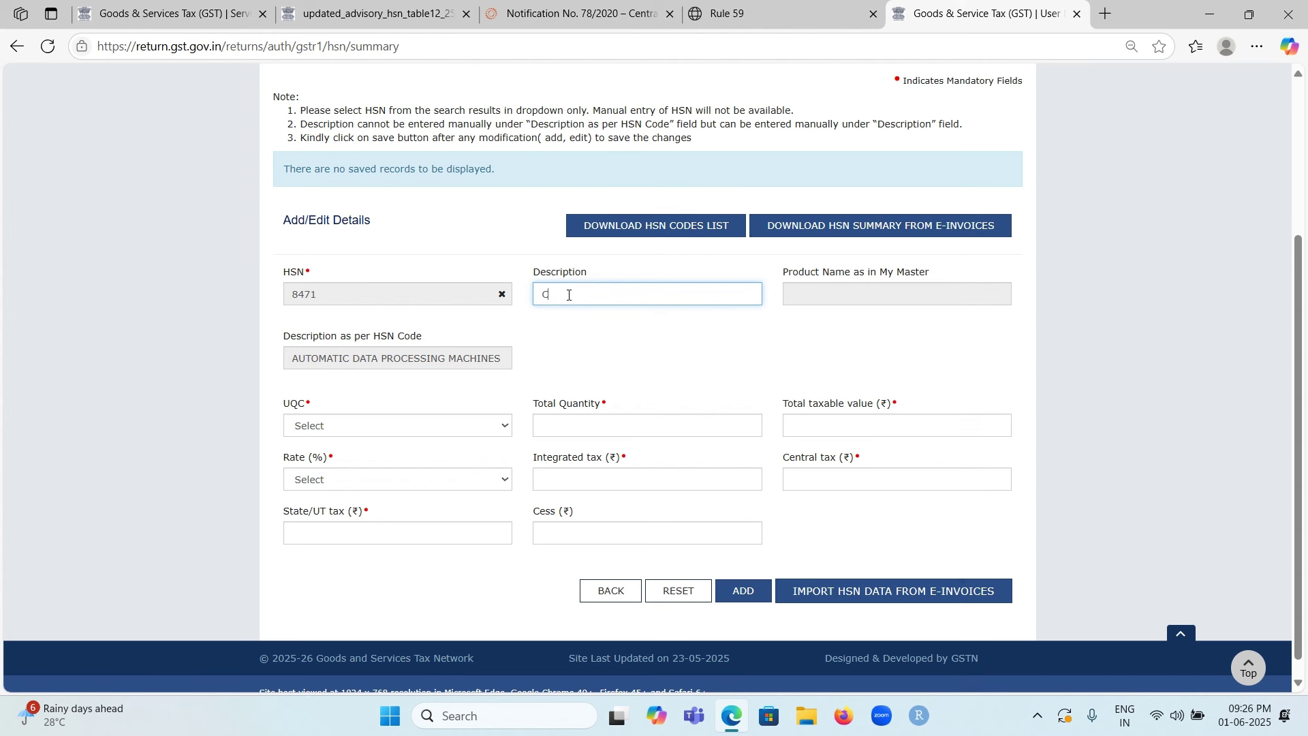
type("COMPUTER")
Step: Download the HSN codes list, opening HSN_SAC.xlsx read-only on its HSN_MSTR sheet
left_click(632, 232)
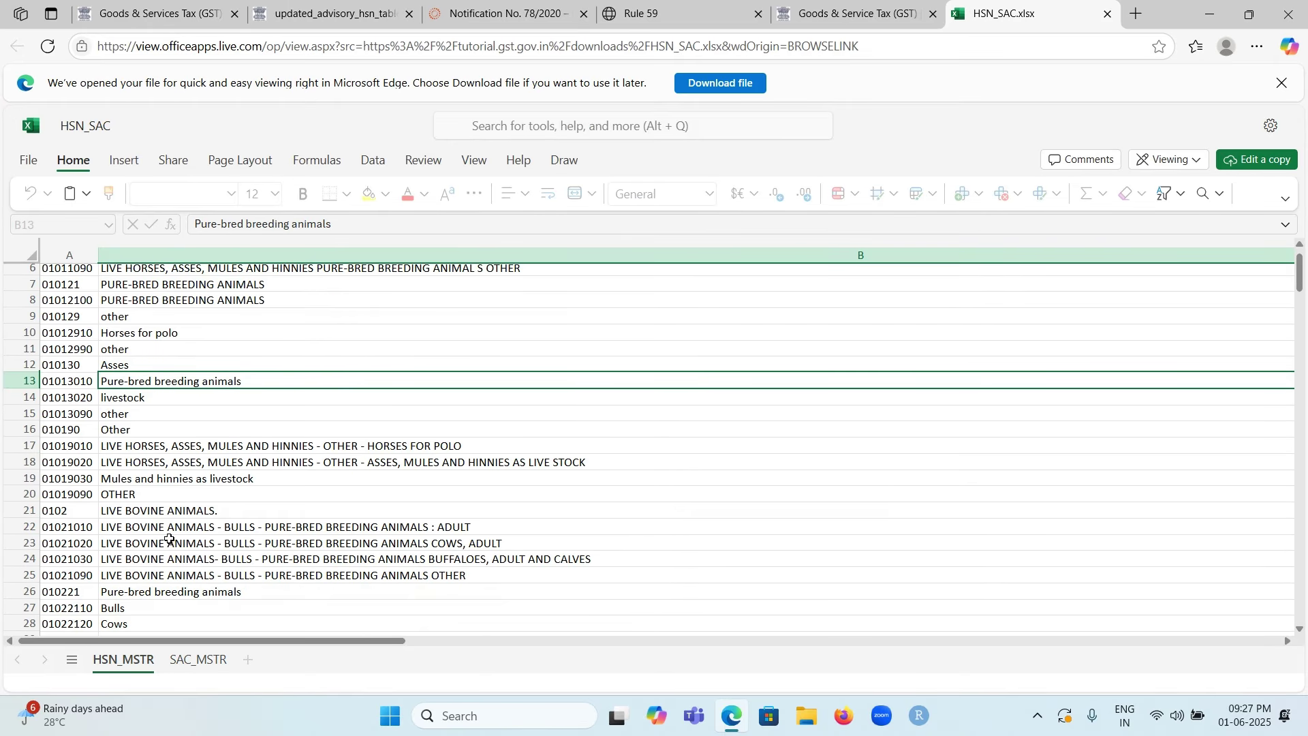
Step: Close the spreadsheet tab, then clear and reselect HSN 8471 in the B2B entry
left_click(1109, 15)
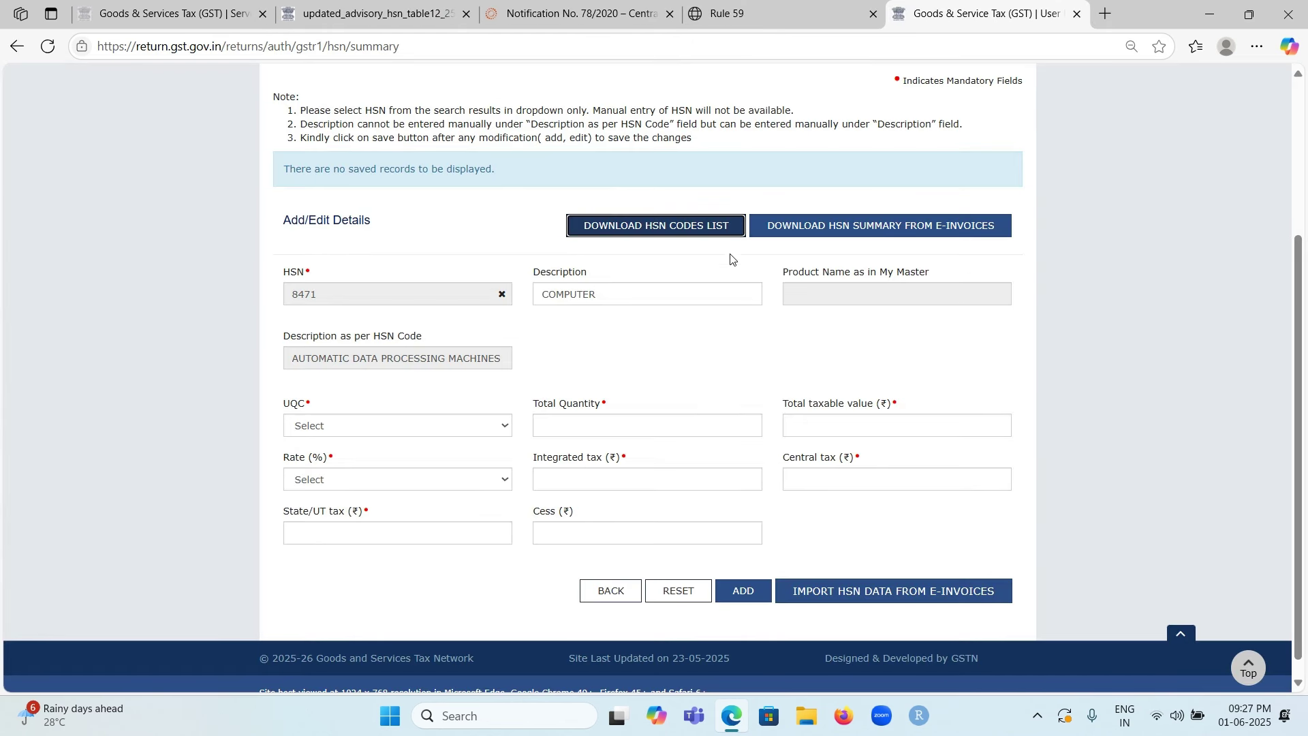
left_click(500, 296)
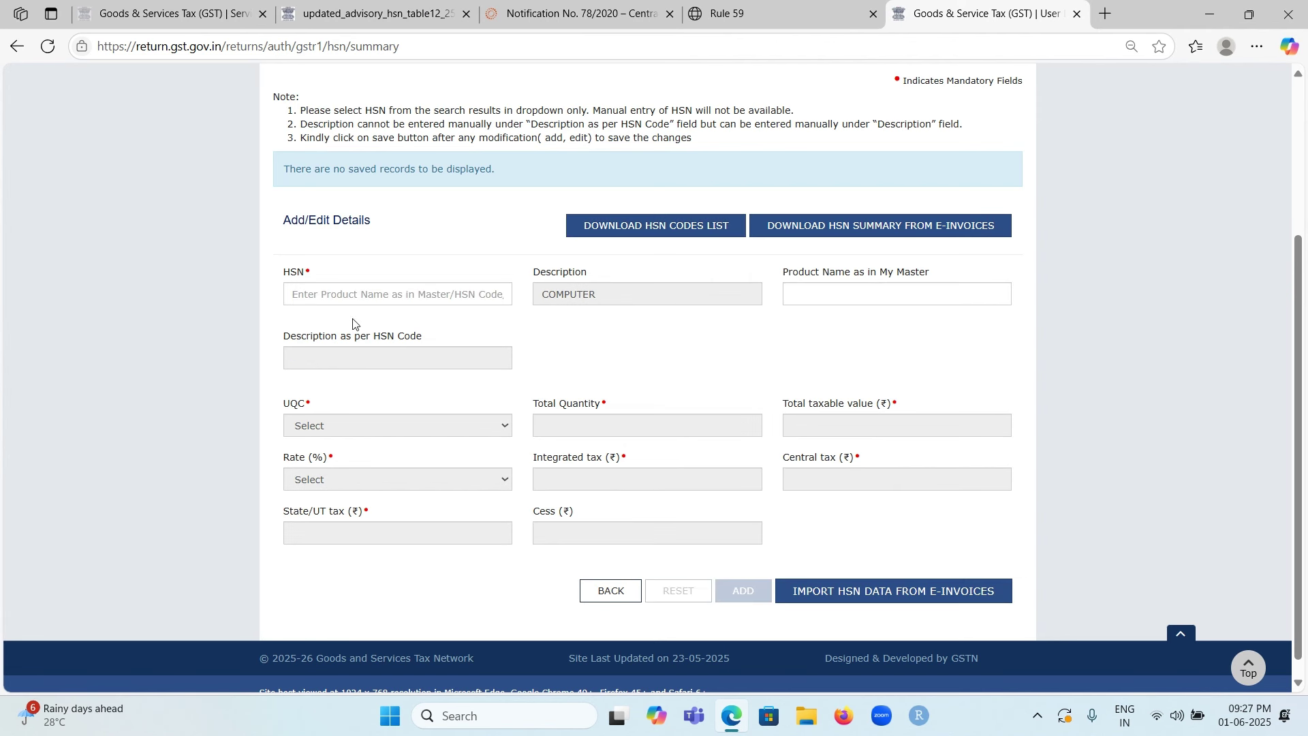
left_click(356, 290)
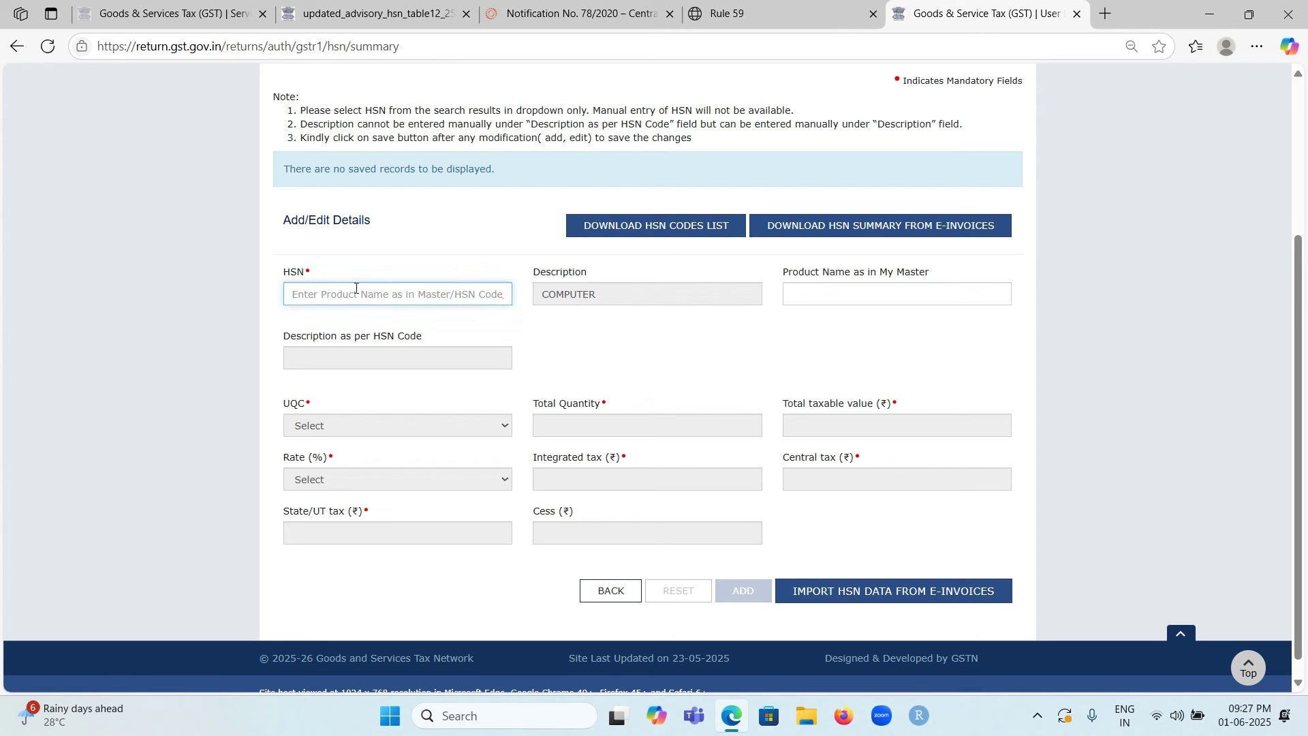
type("84")
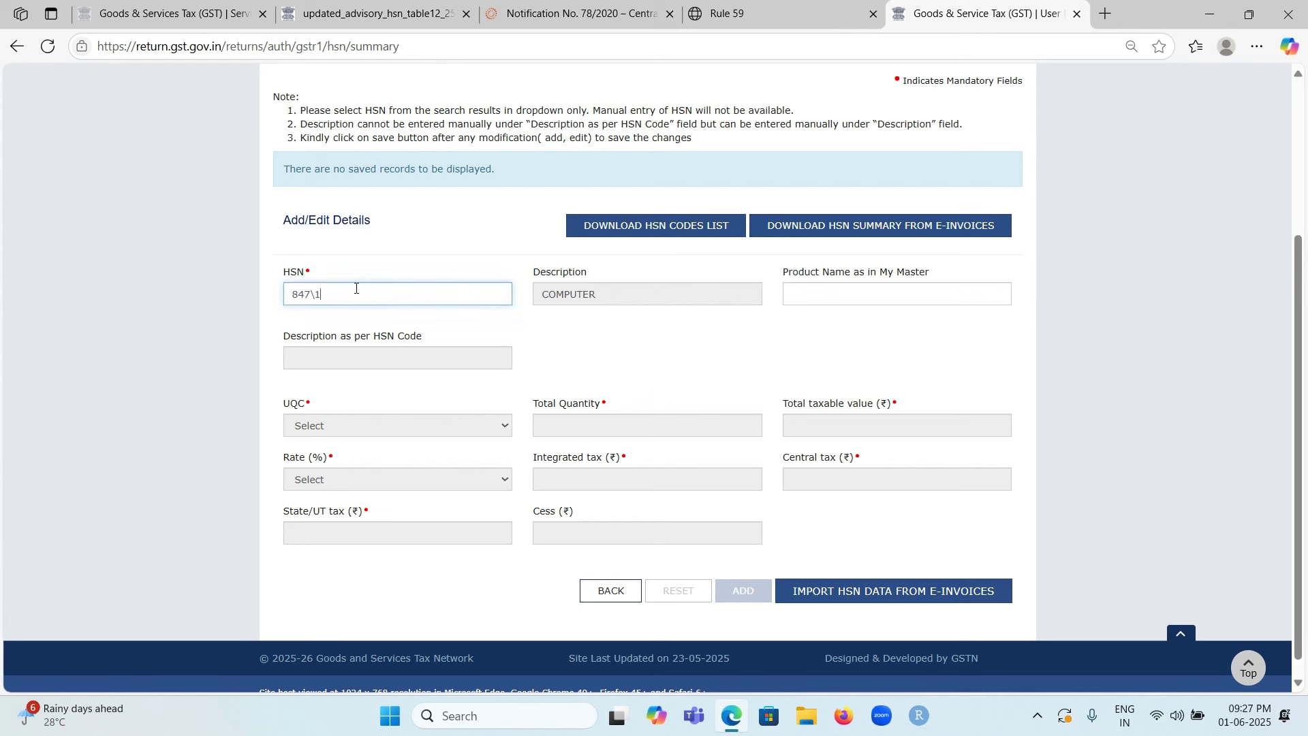
type("71")
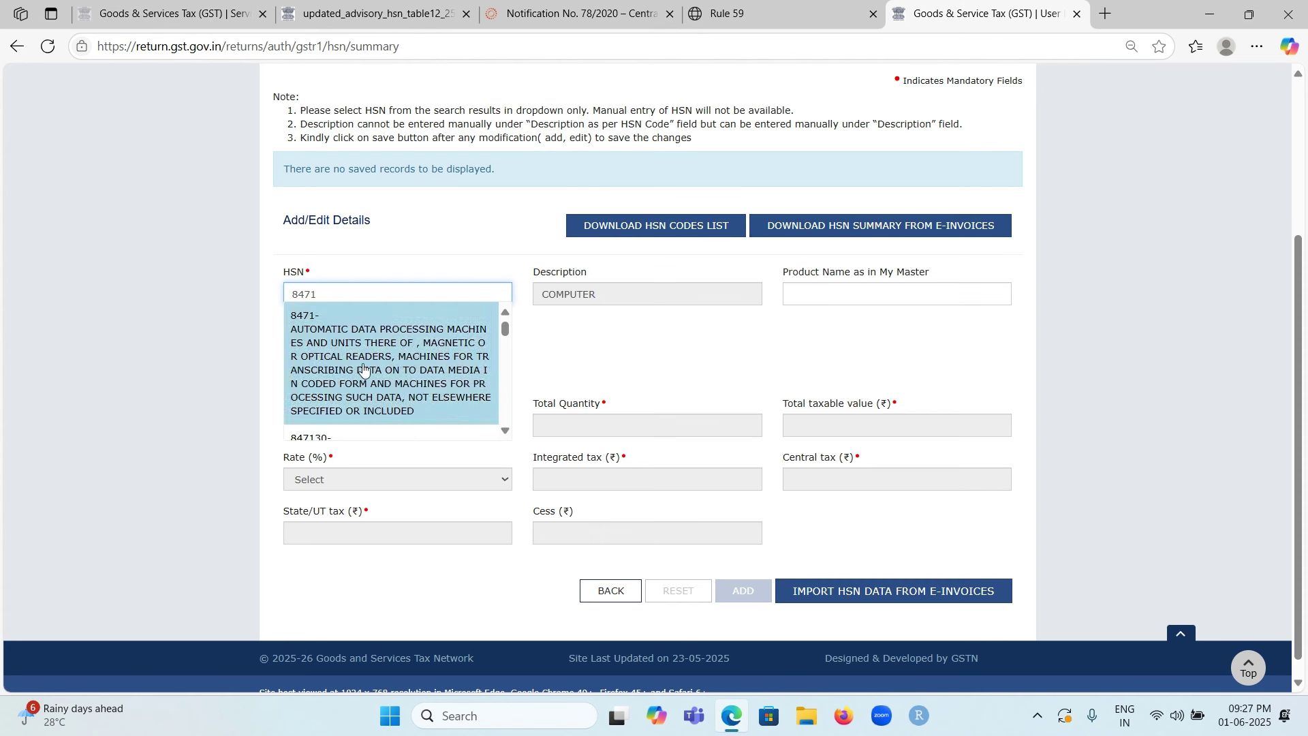
left_click(363, 369)
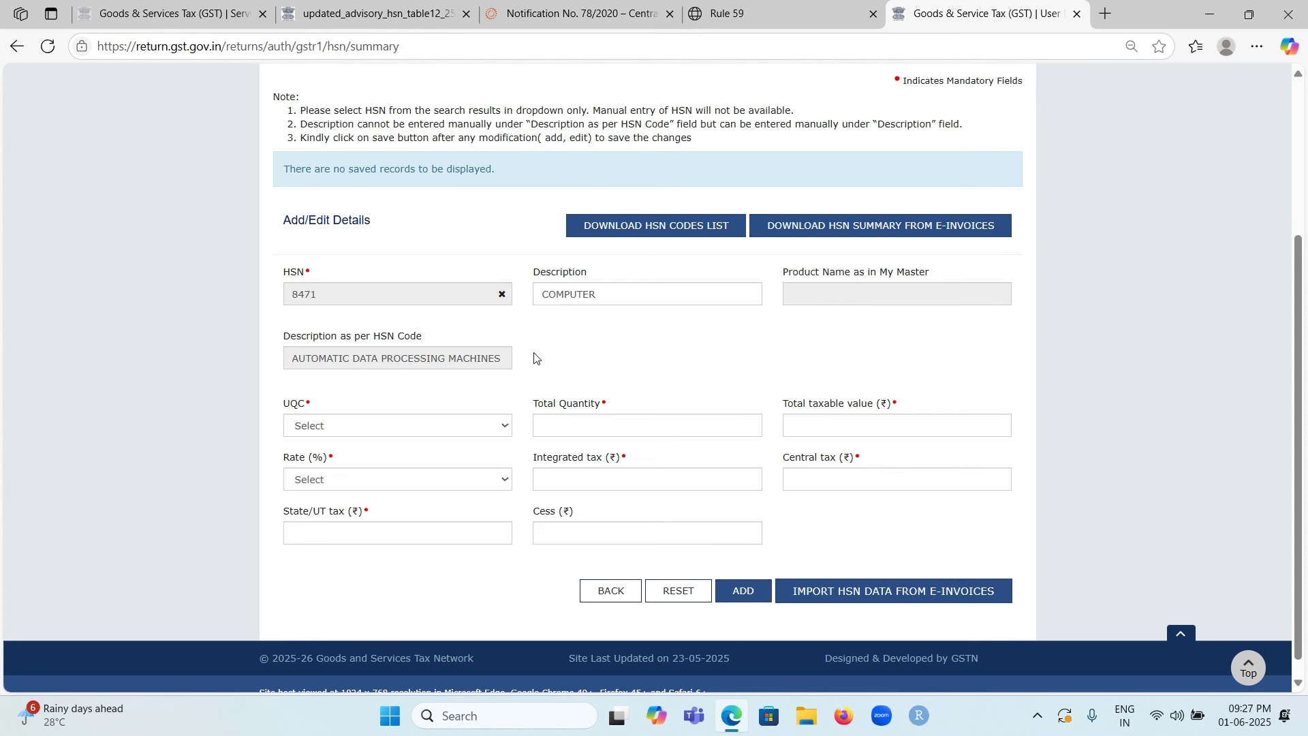
scroll(631, 367, "up", 3)
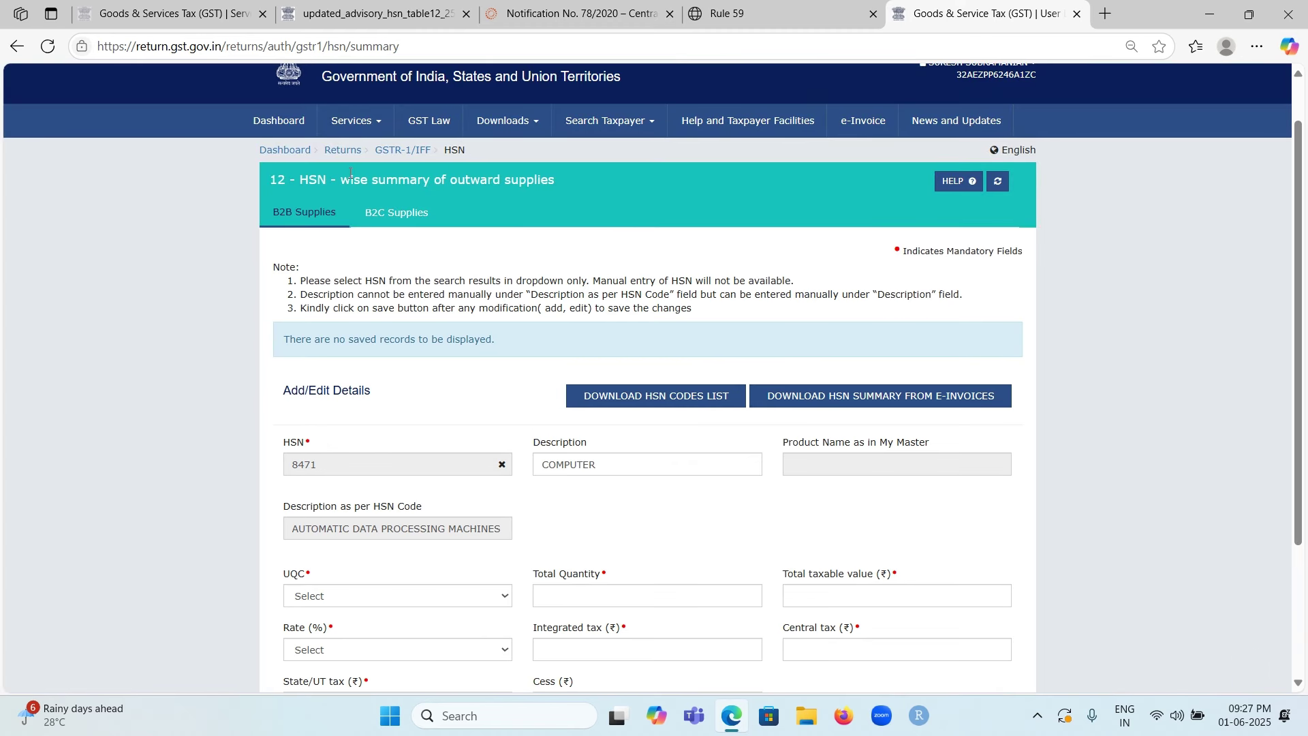
scroll(390, 220, "down", 1)
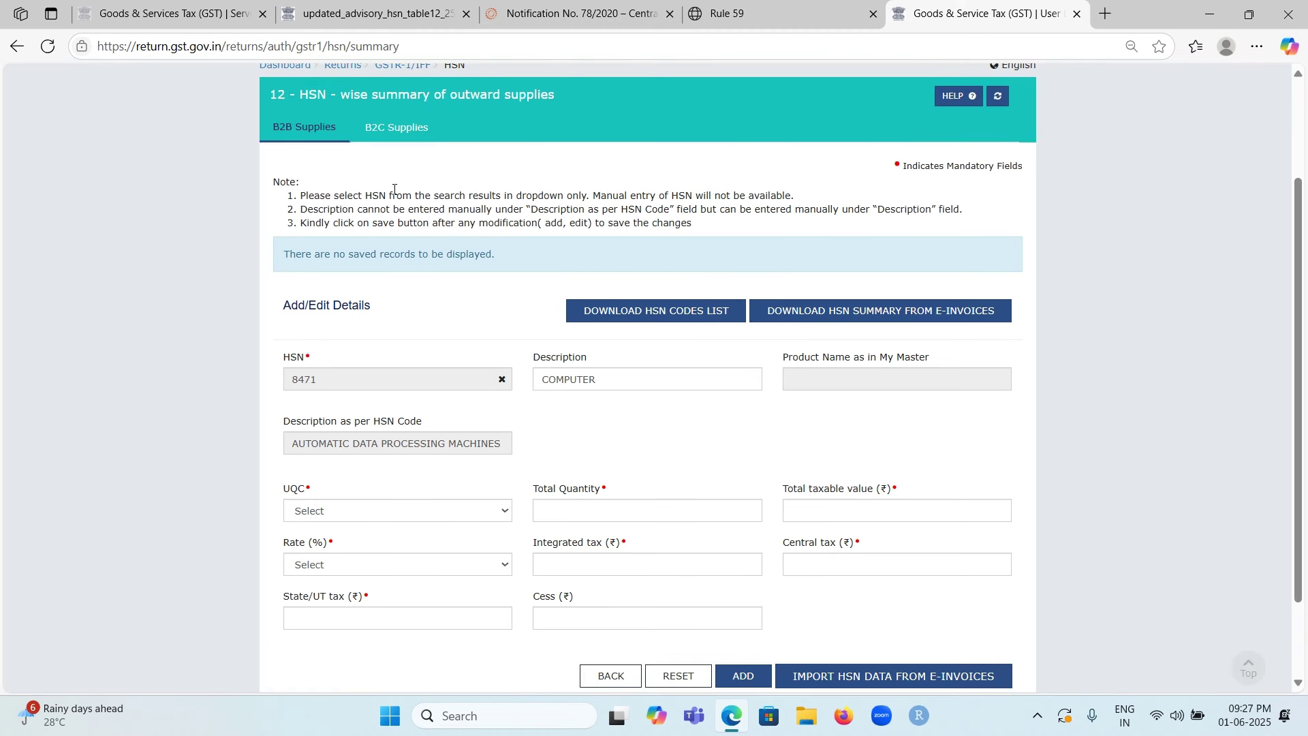
Step: In B2C Supplies, start and erase a product name, leaving the entry form empty
left_click(406, 131)
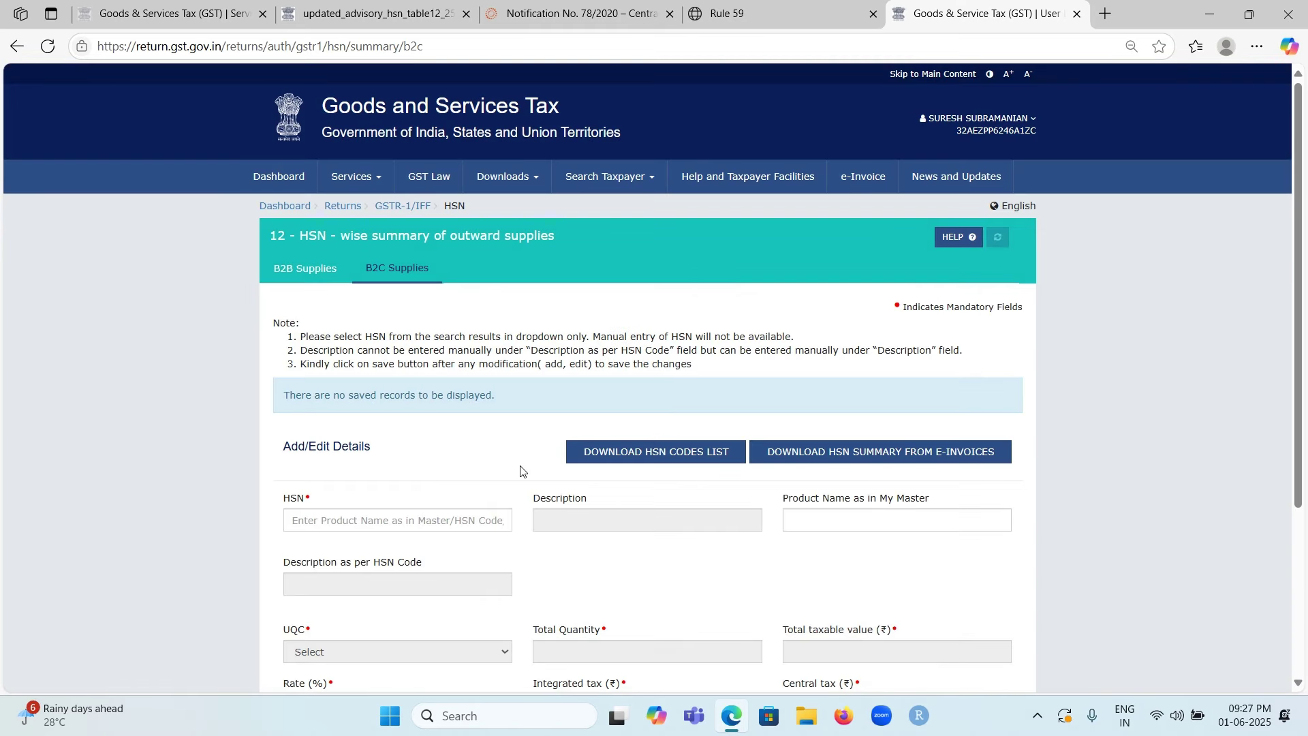
scroll(521, 471, "down", 2)
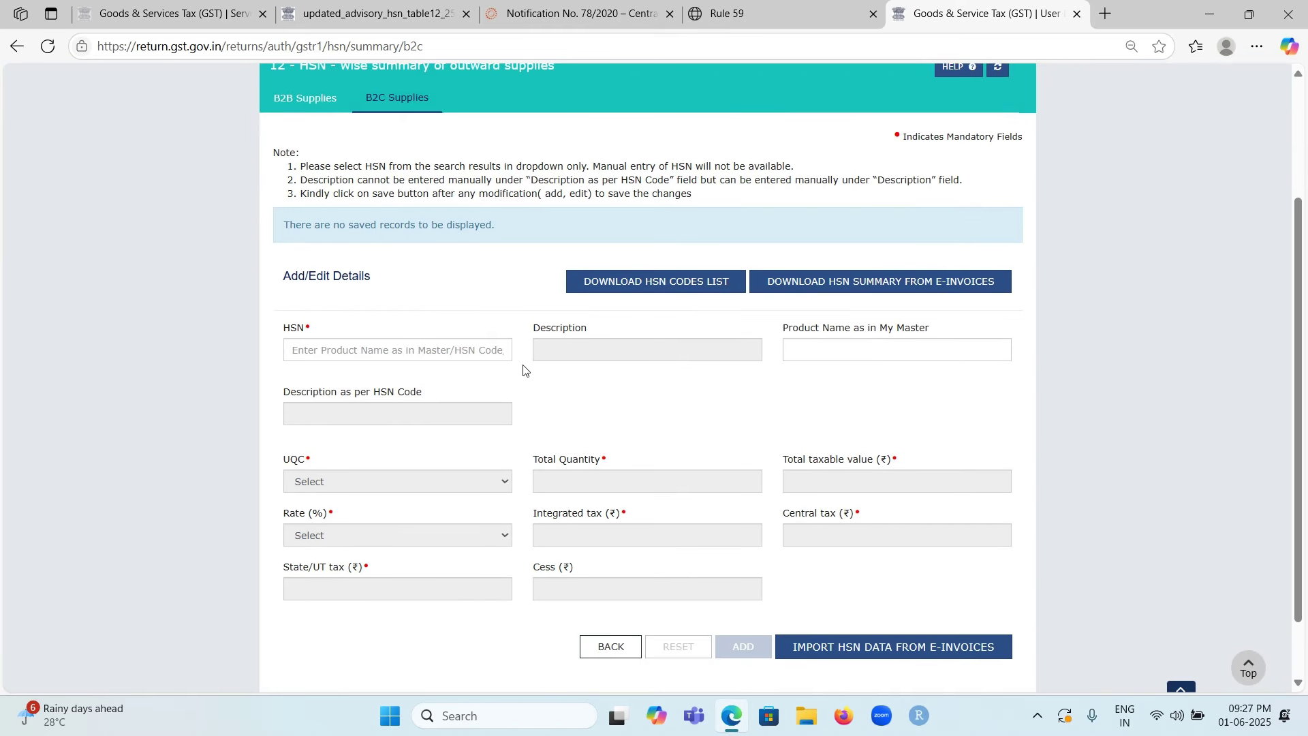
scroll(687, 392, "down", 1)
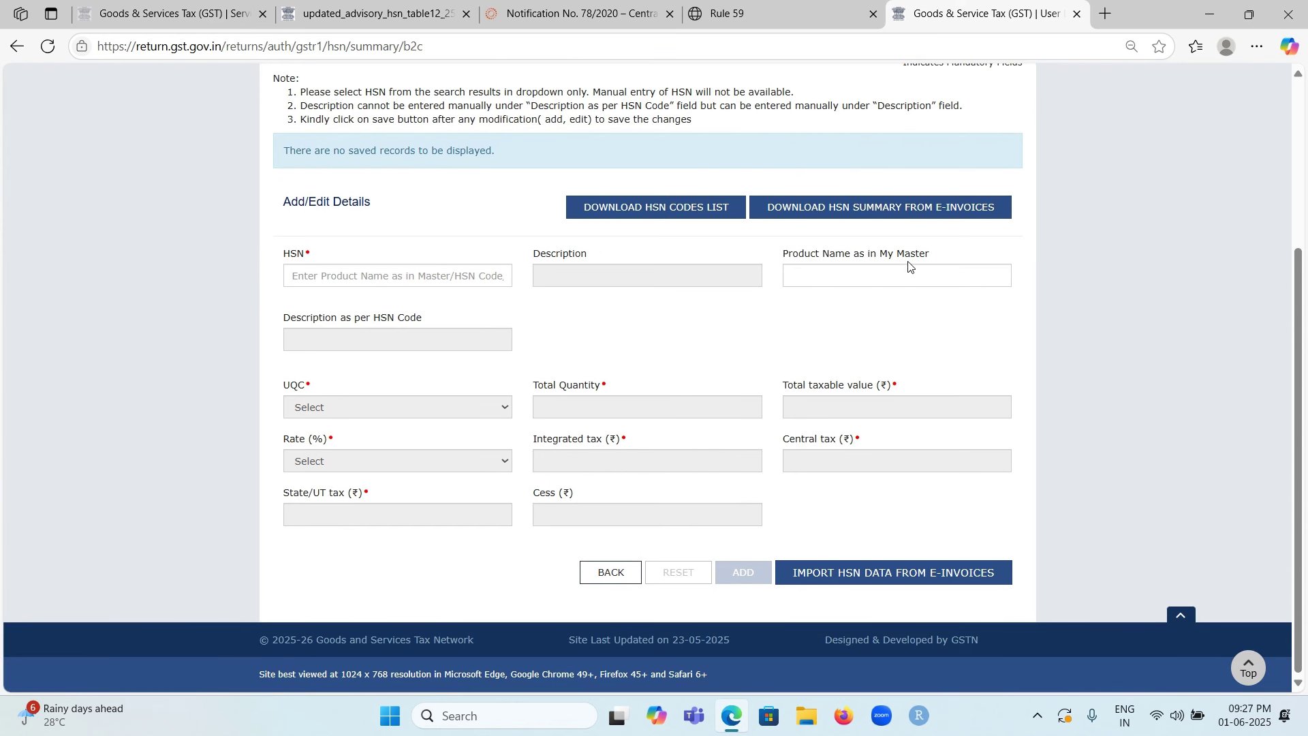
left_click(886, 272)
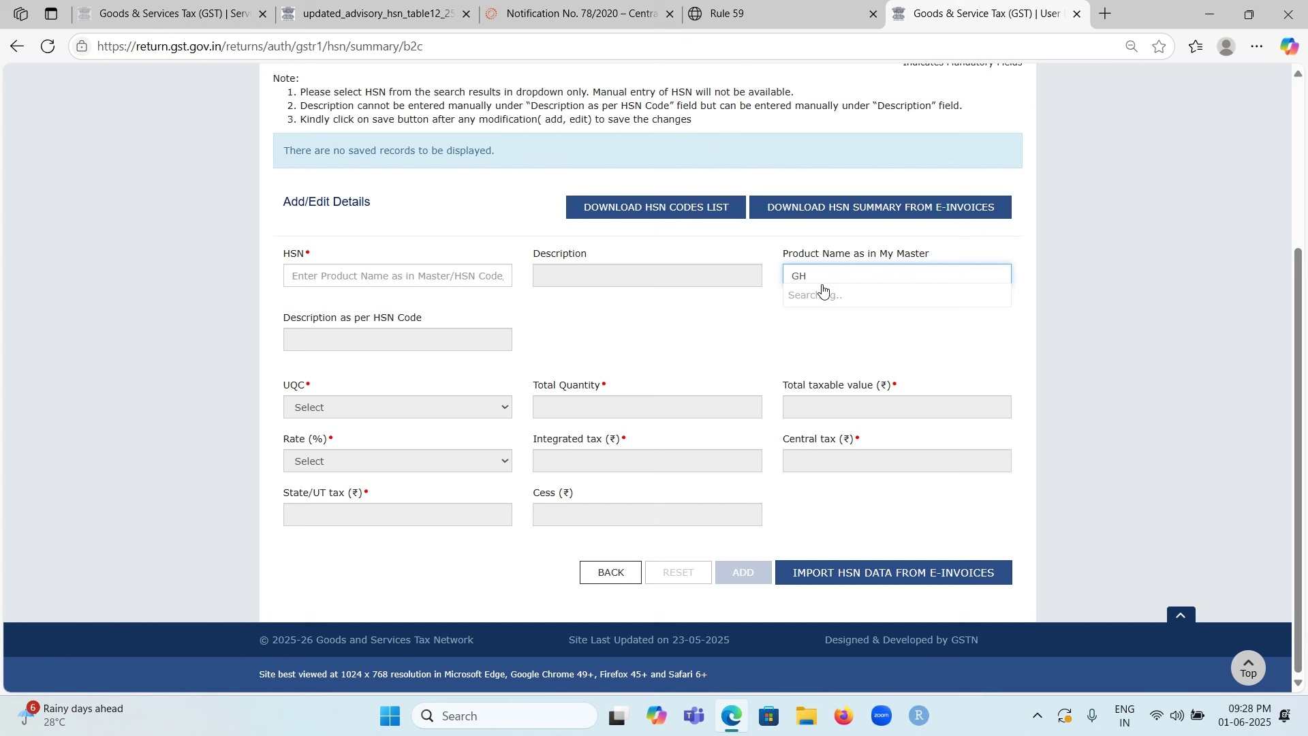
key("BackSpace")
key("BackSpace")
scroll(778, 292, "up", 2)
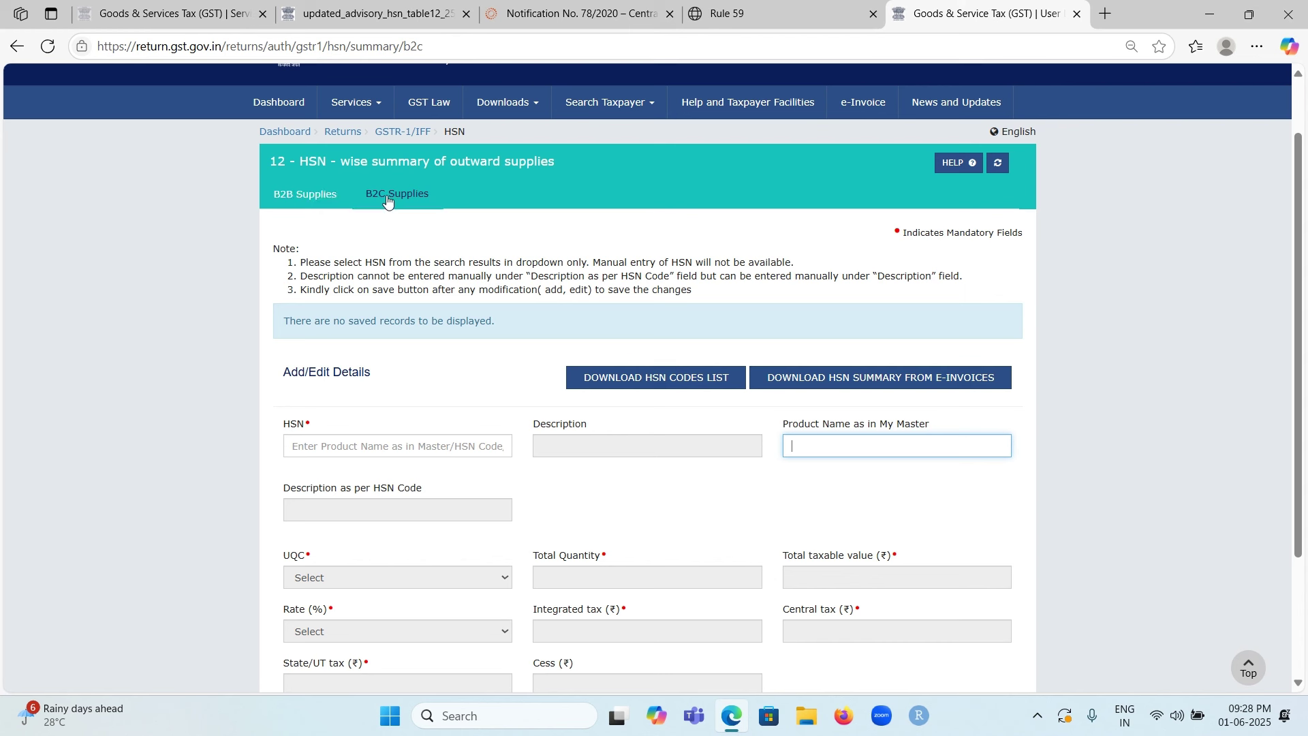
left_click(391, 135)
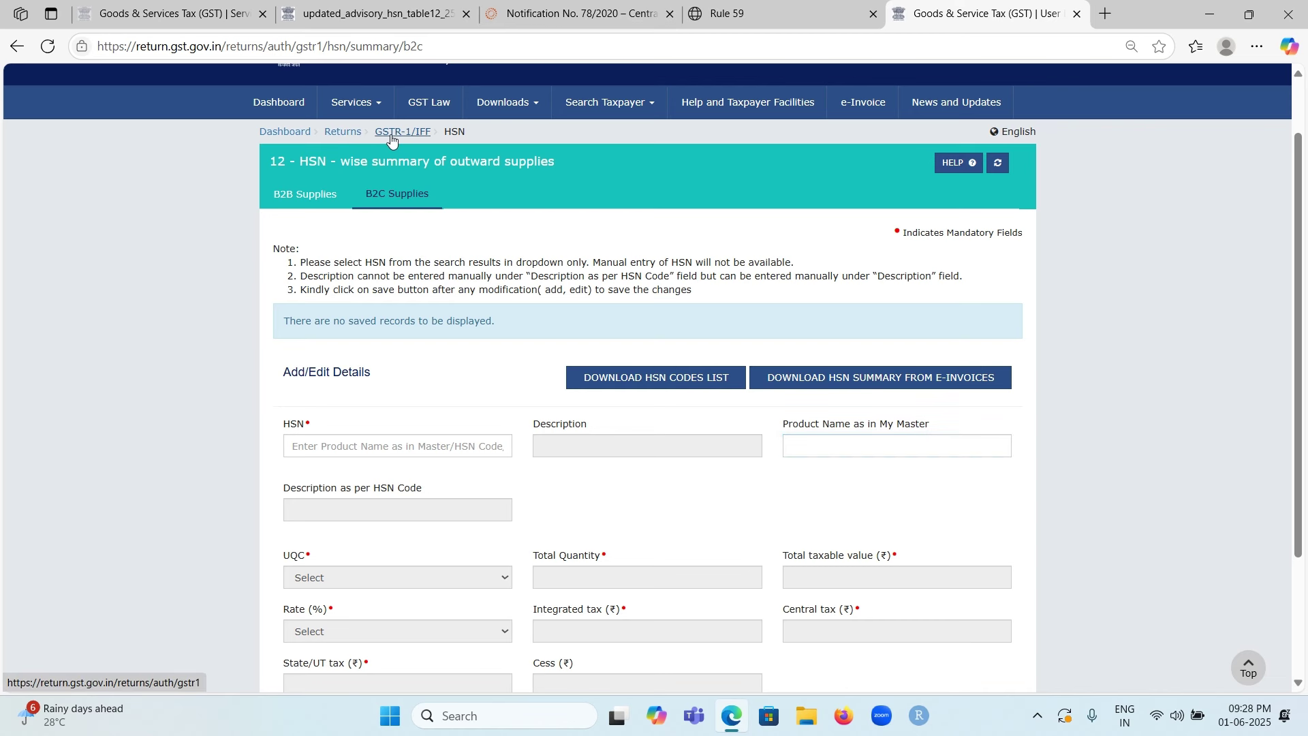
Step: Open a blank Add Invoice form under the 4A, 4B, 6B, 6C - B2B tile of May GSTR-1
scroll(498, 309, "down", 3)
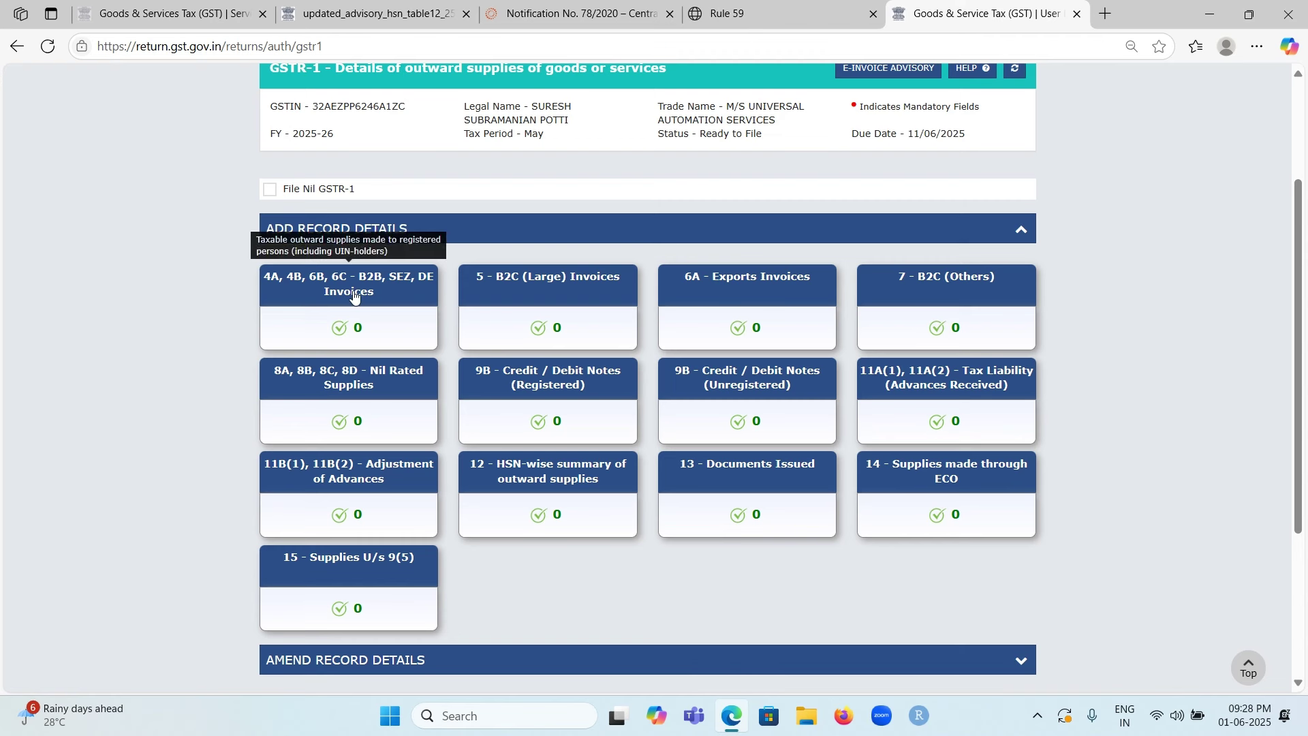
left_click(352, 292)
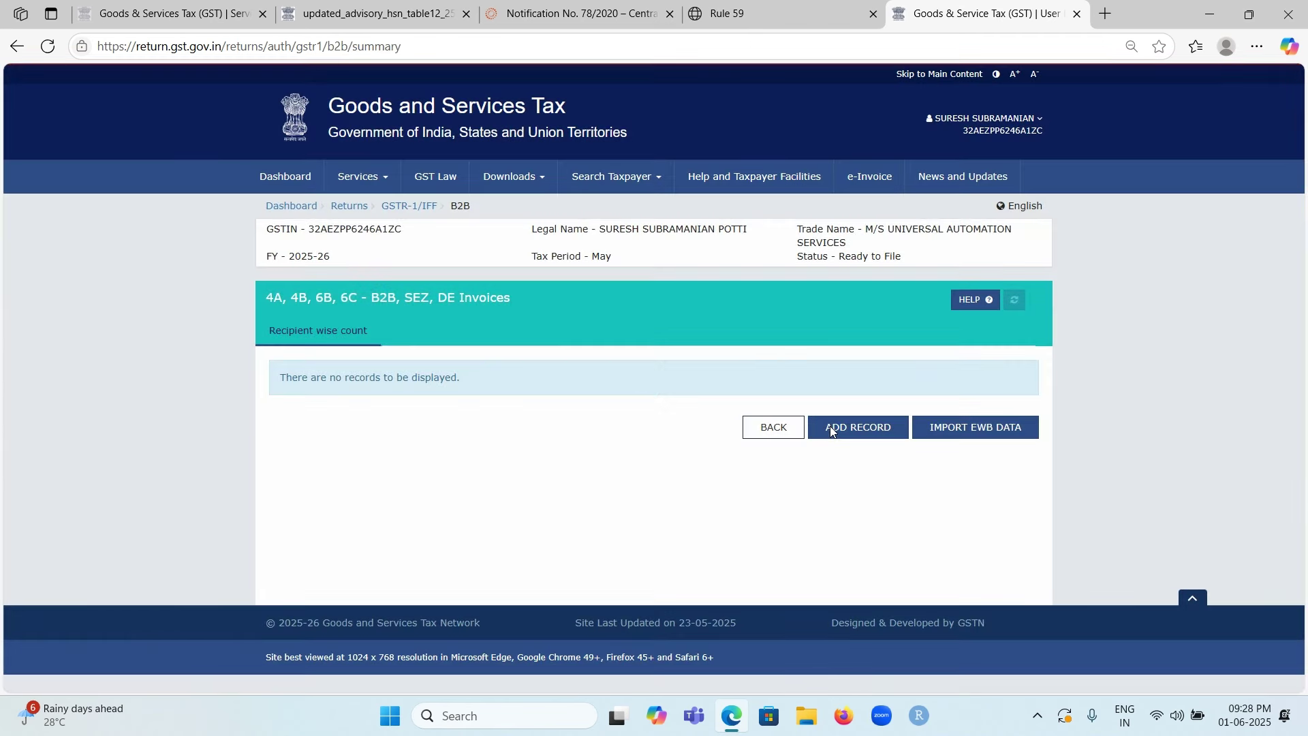
left_click(833, 429)
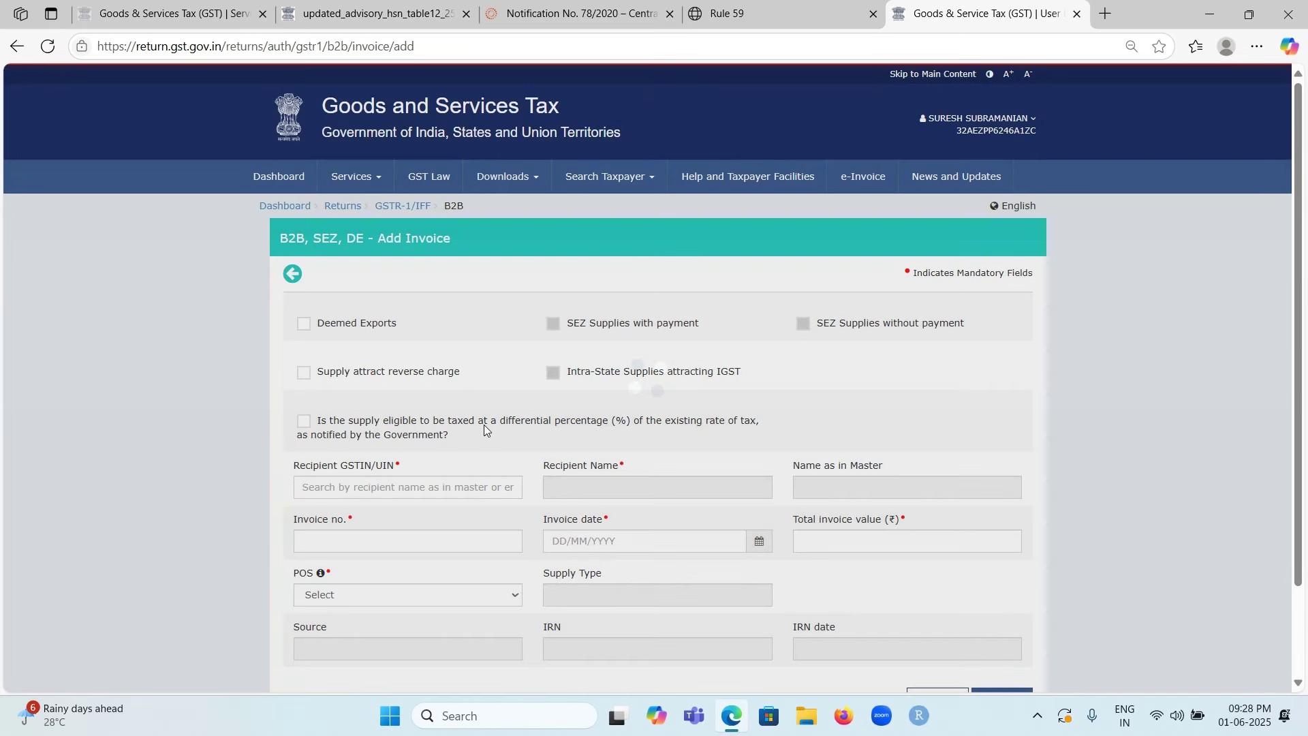
scroll(484, 416, "down", 2)
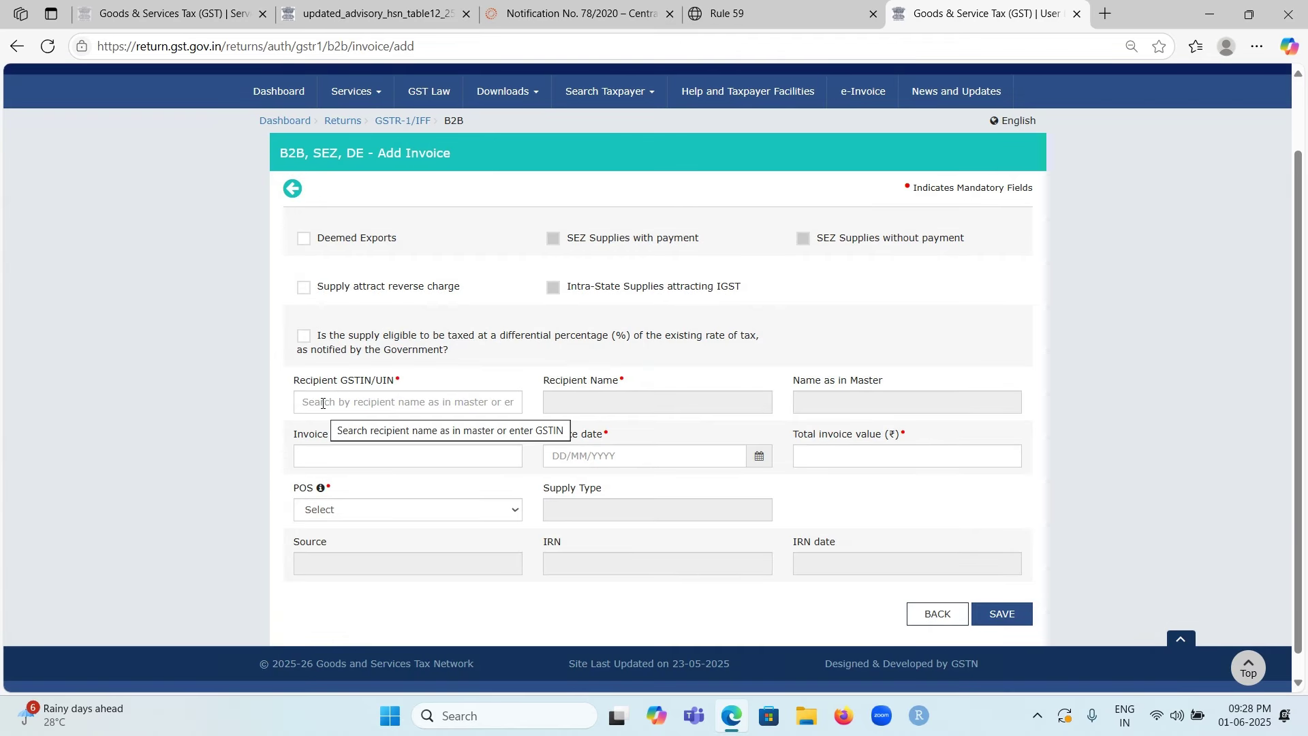
Step: Enter the recipient's GSTIN so name, place of supply 32-Kerala and Intra-State auto-fill
left_click(374, 407)
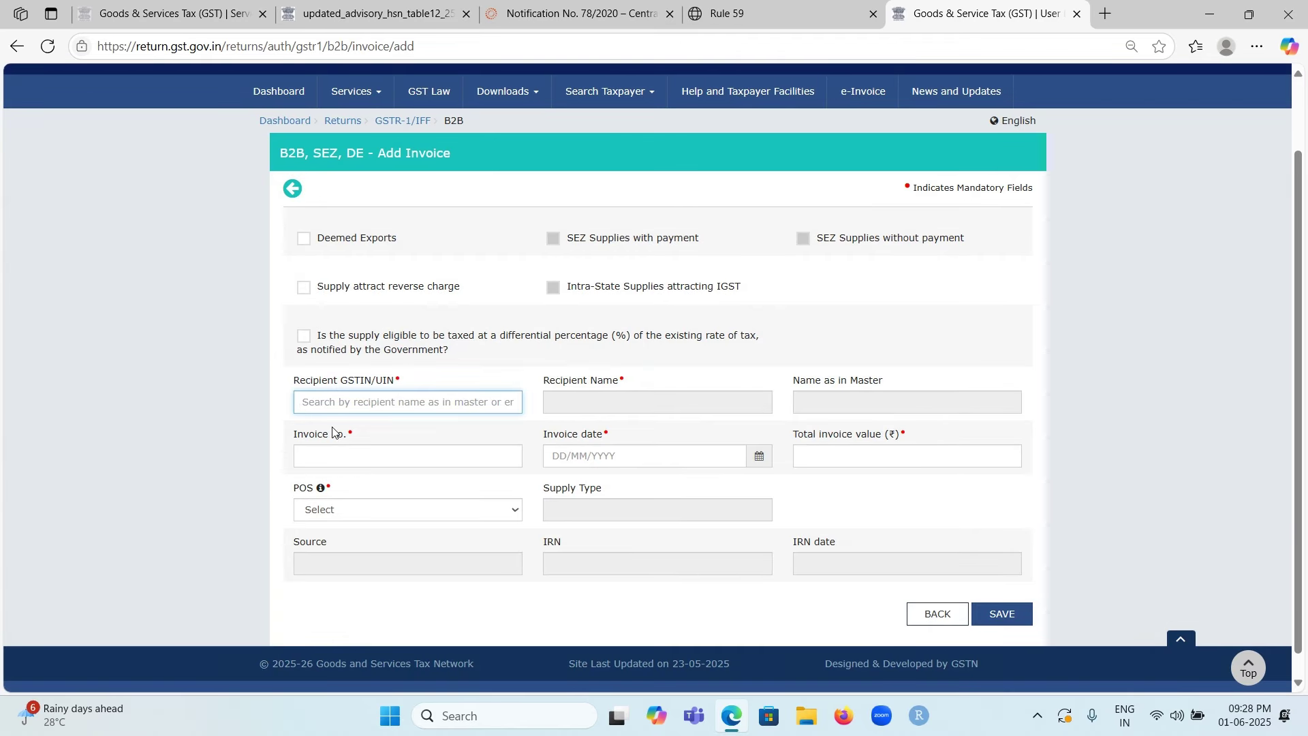
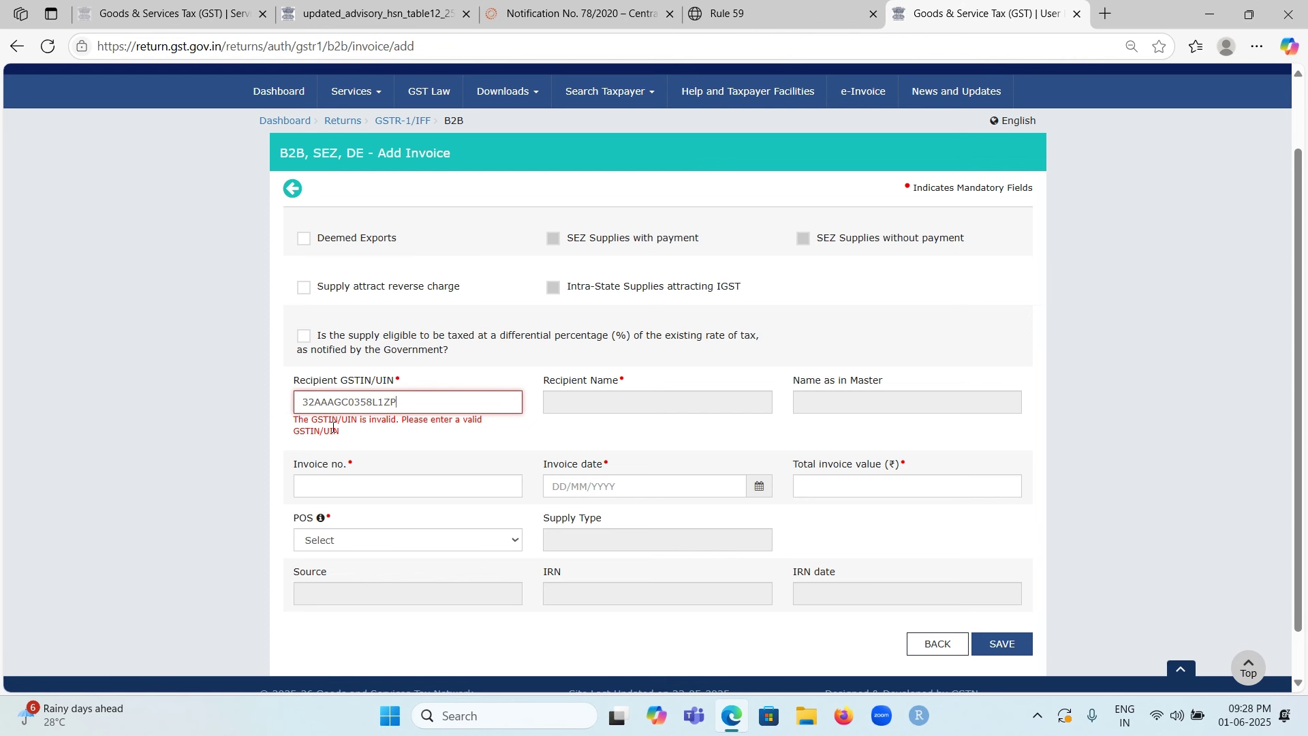
scroll(528, 451, "down", 2)
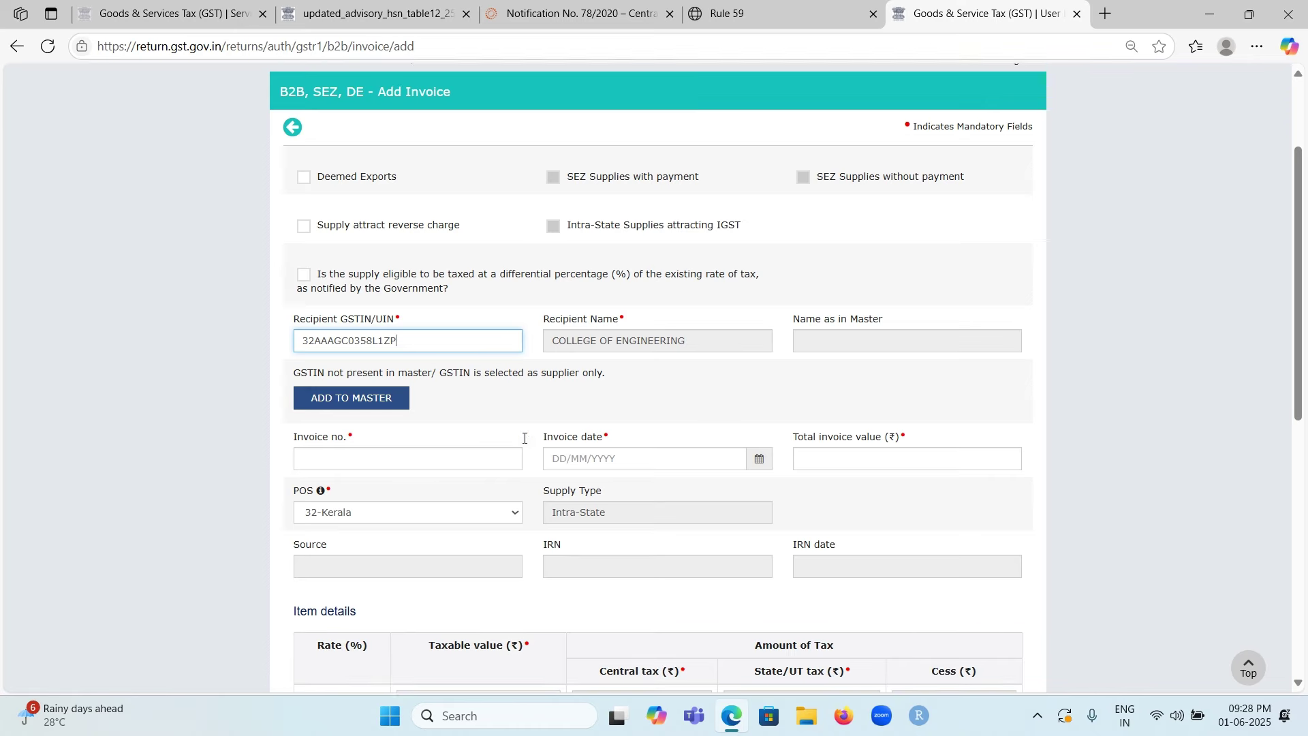
scroll(525, 432, "down", 1)
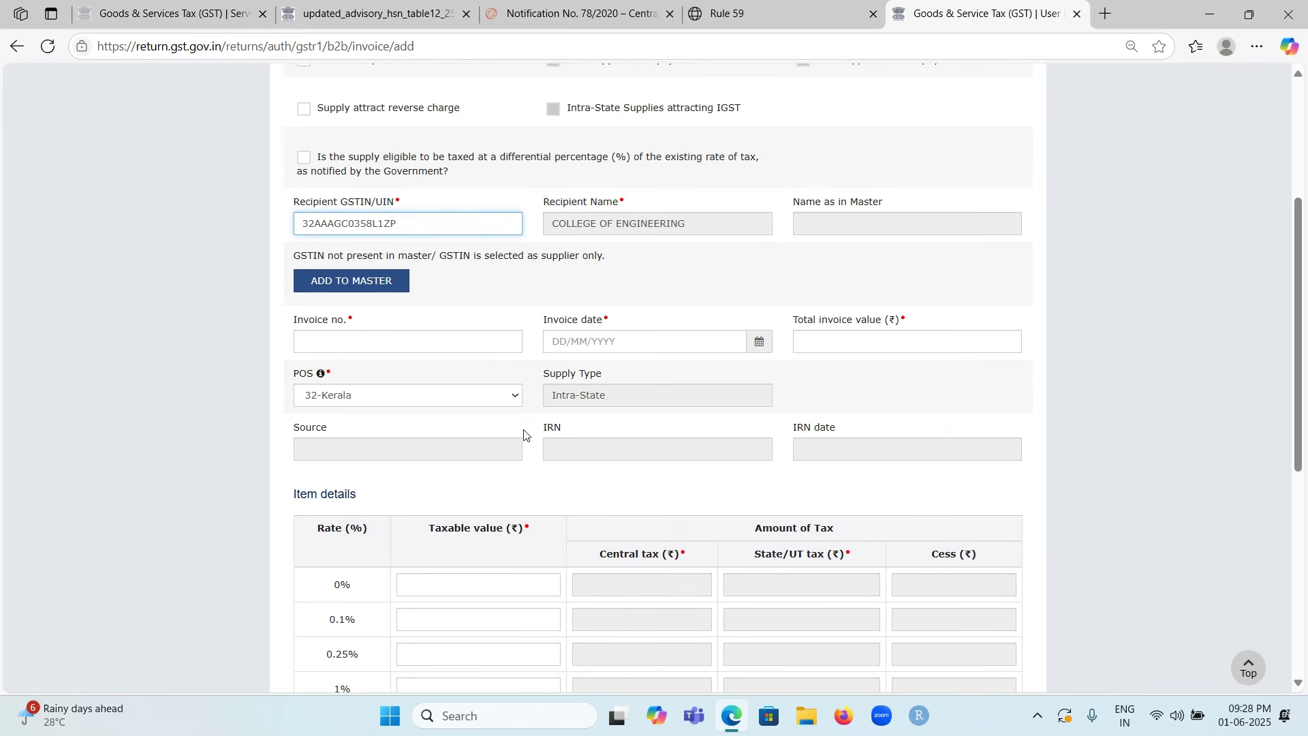
scroll(564, 197, "down", 1)
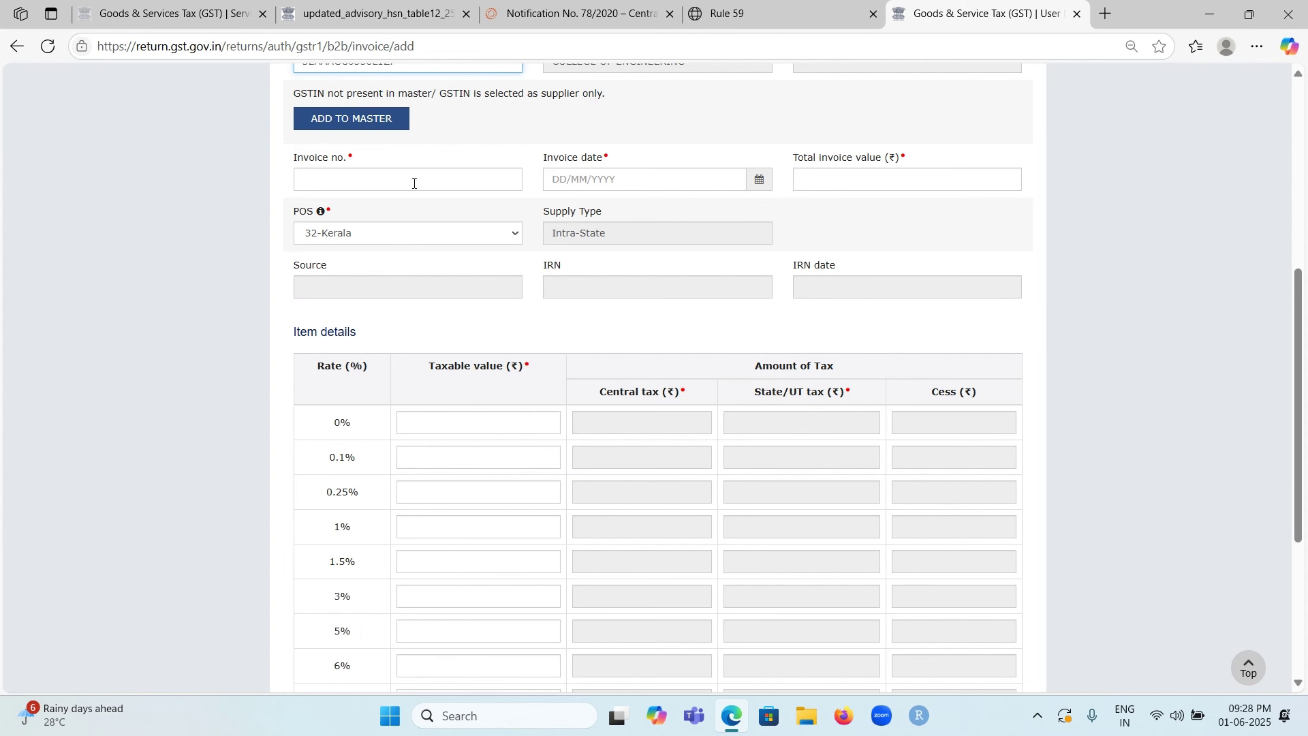
Step: Give the invoice number 1 and invoice date 01/05/2025
left_click(414, 183)
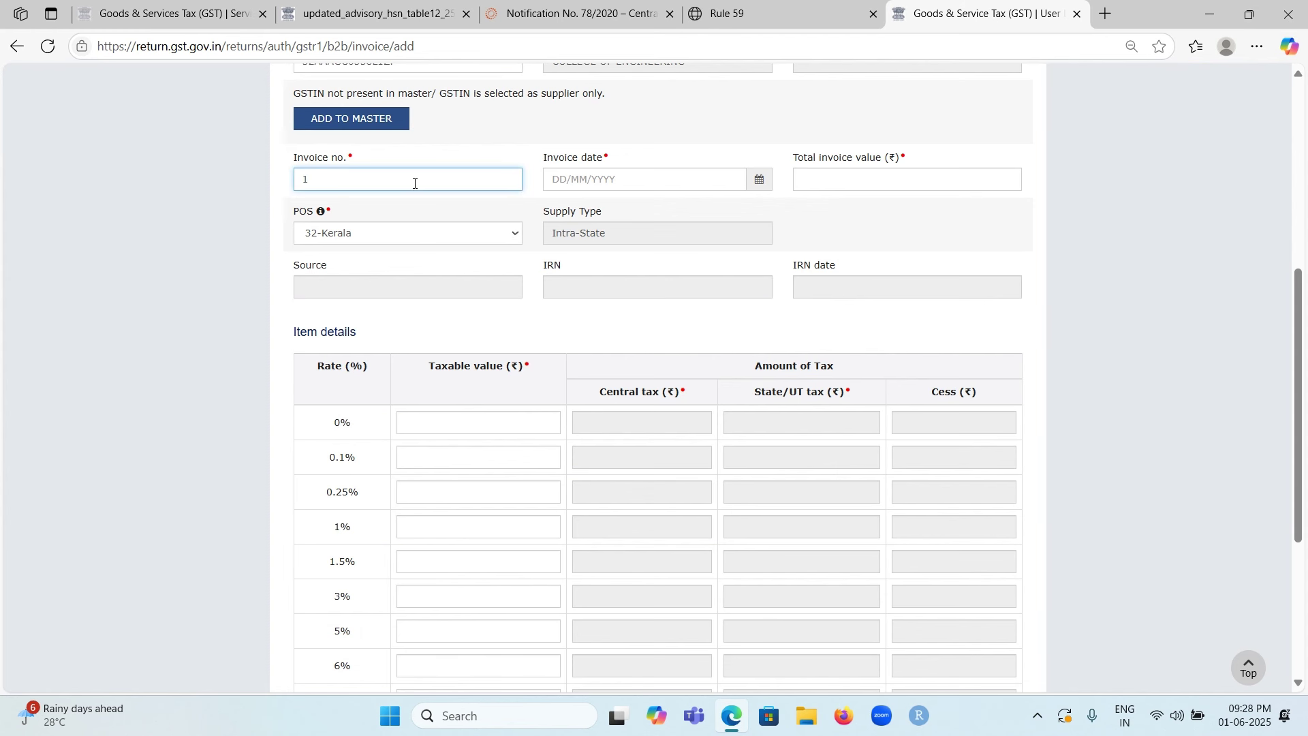
left_click(642, 173)
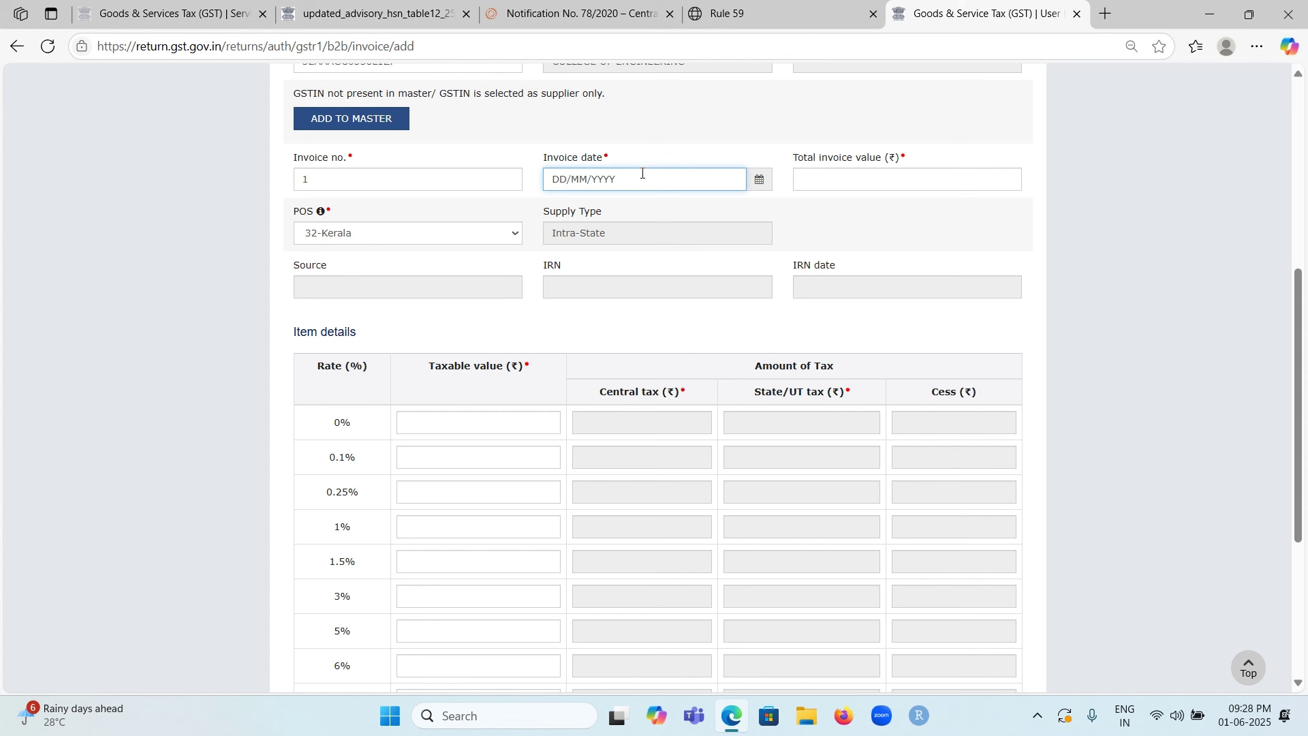
type("01052025")
scroll(861, 218, "down", 1)
Step: Set total invoice value 10 and 18% taxable value 10, then save the invoice
left_click(865, 92)
type("10")
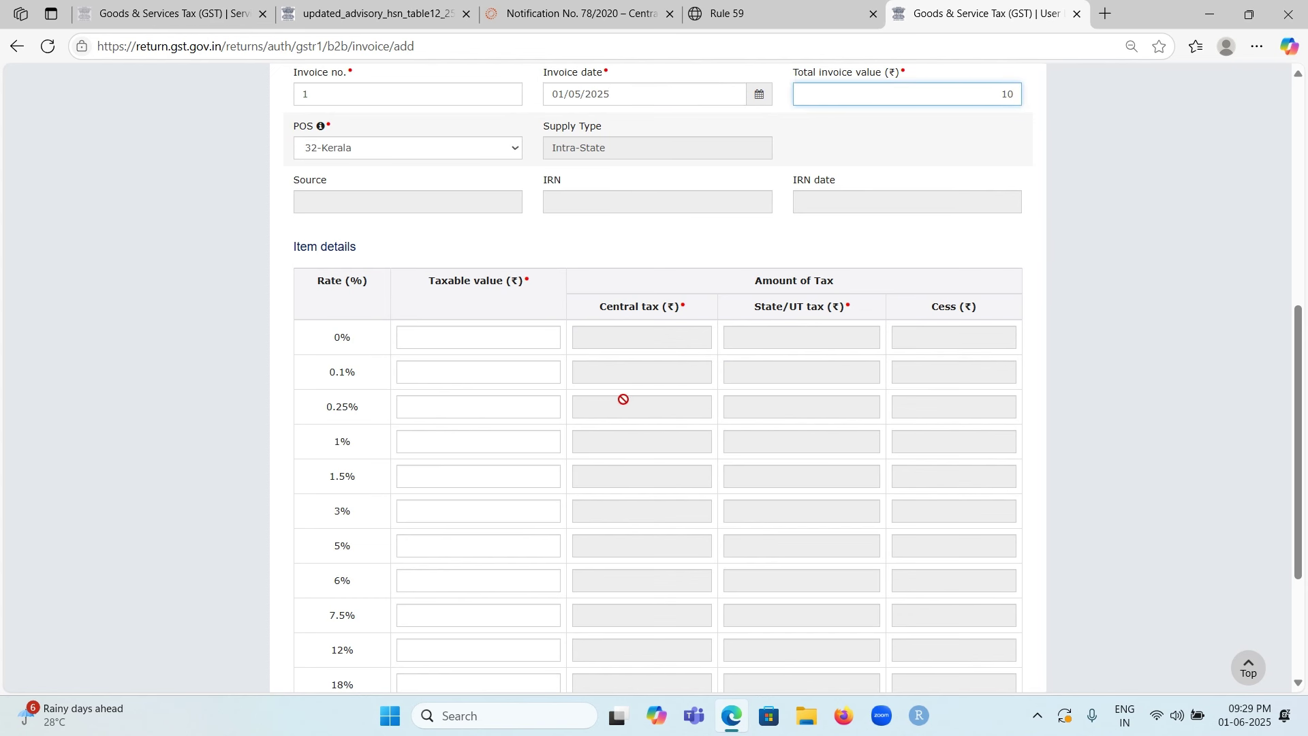
scroll(458, 468, "down", 3)
left_click(479, 512)
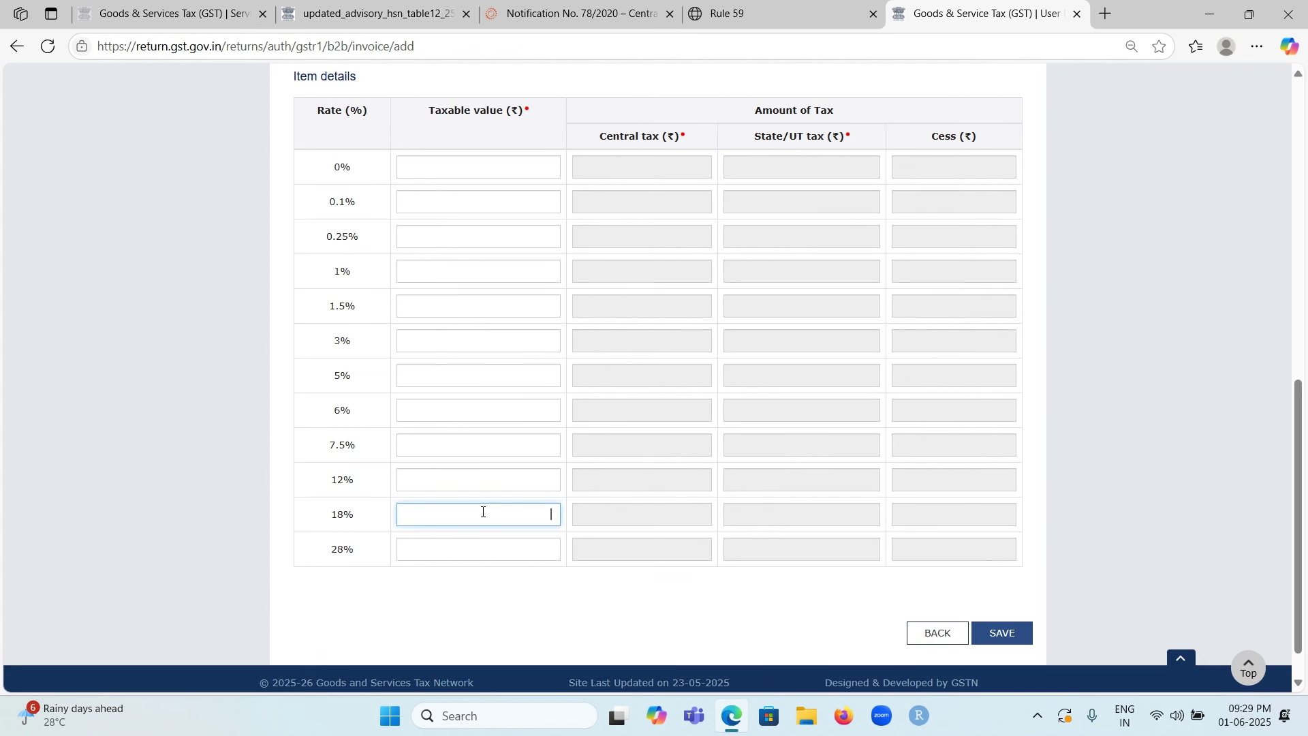
type("10")
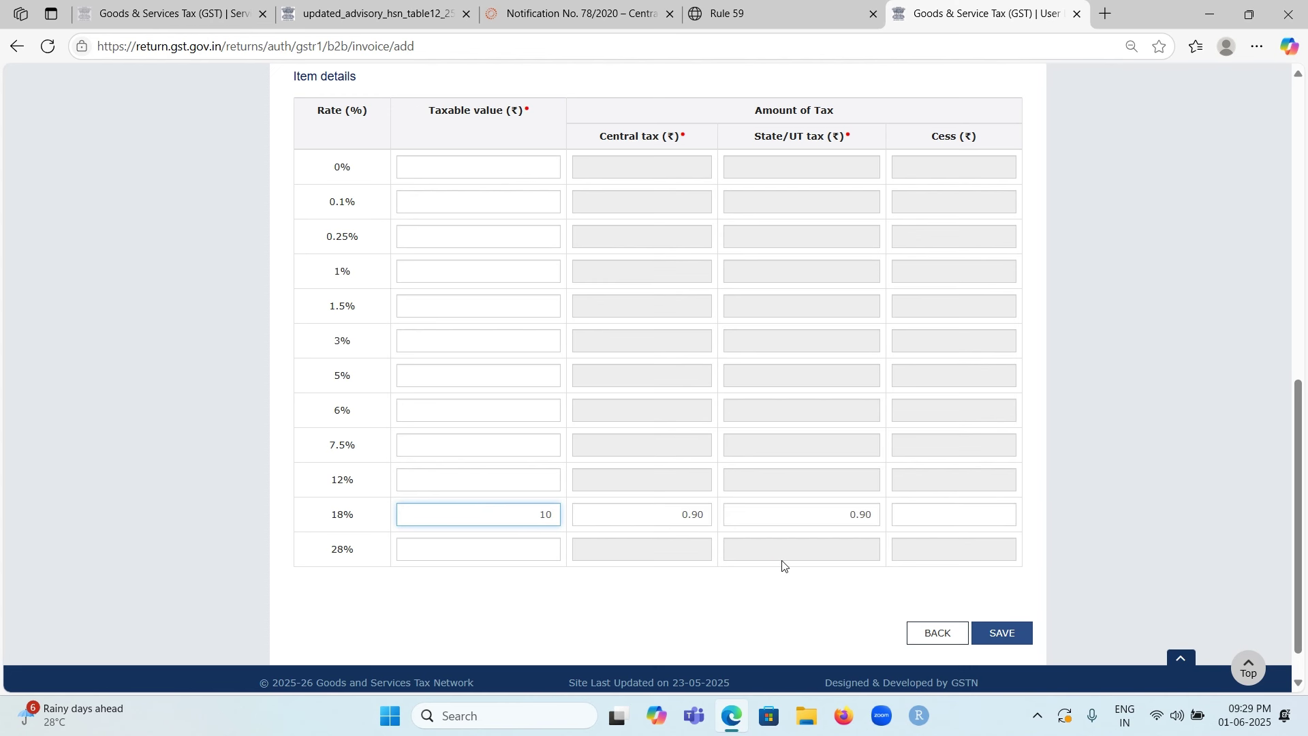
scroll(782, 559, "up", 1)
scroll(782, 550, "down", 1)
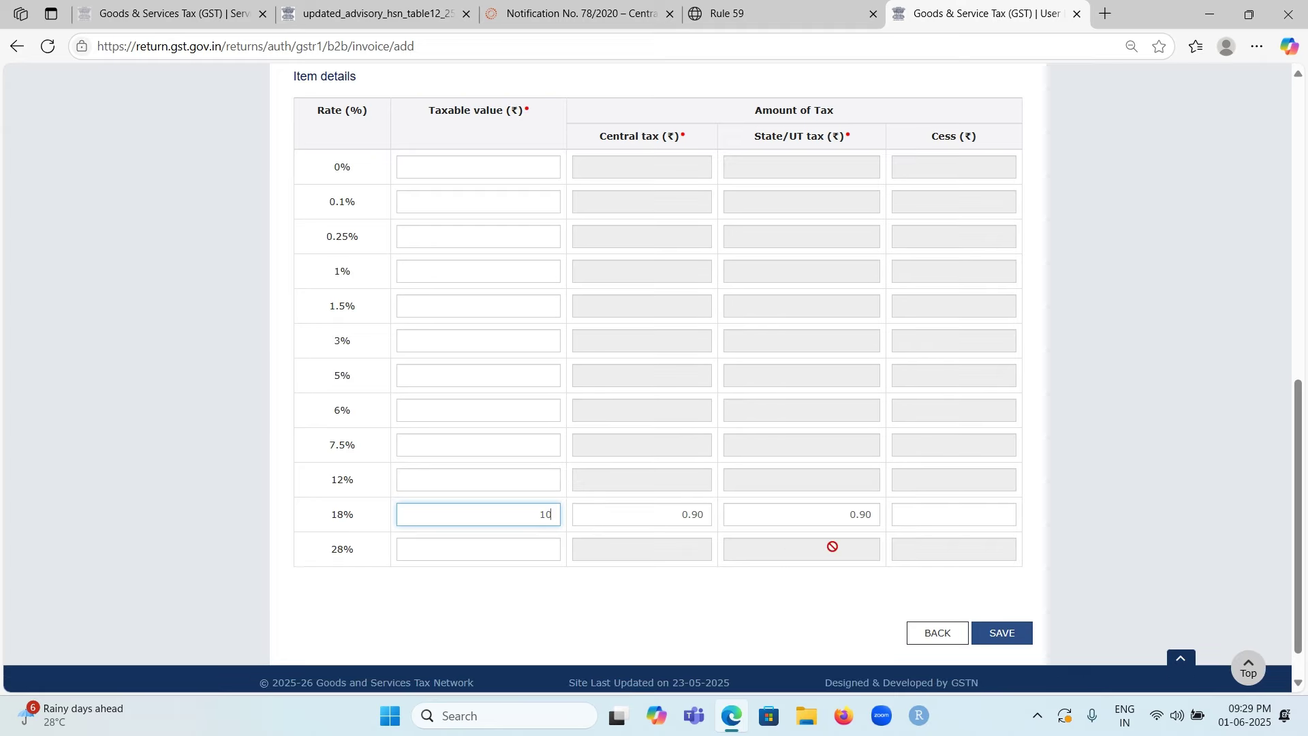
left_click(983, 639)
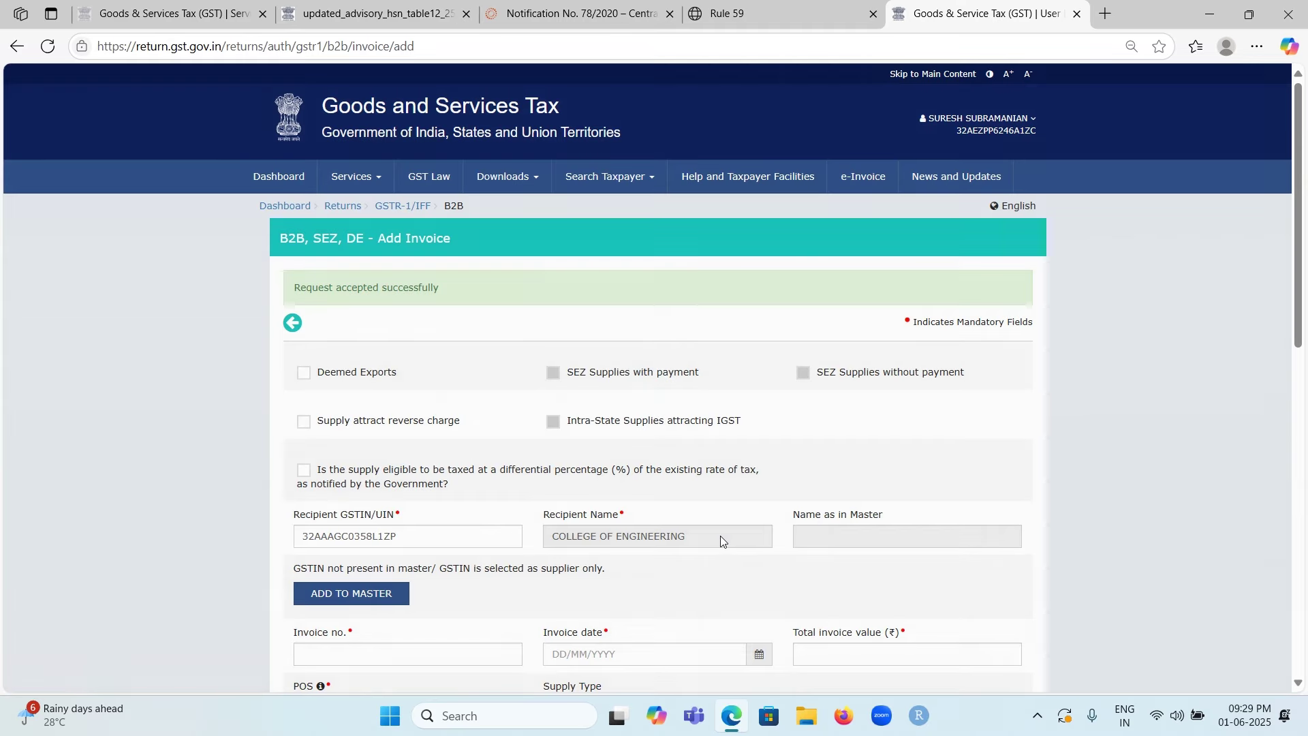
scroll(665, 518, "down", 5)
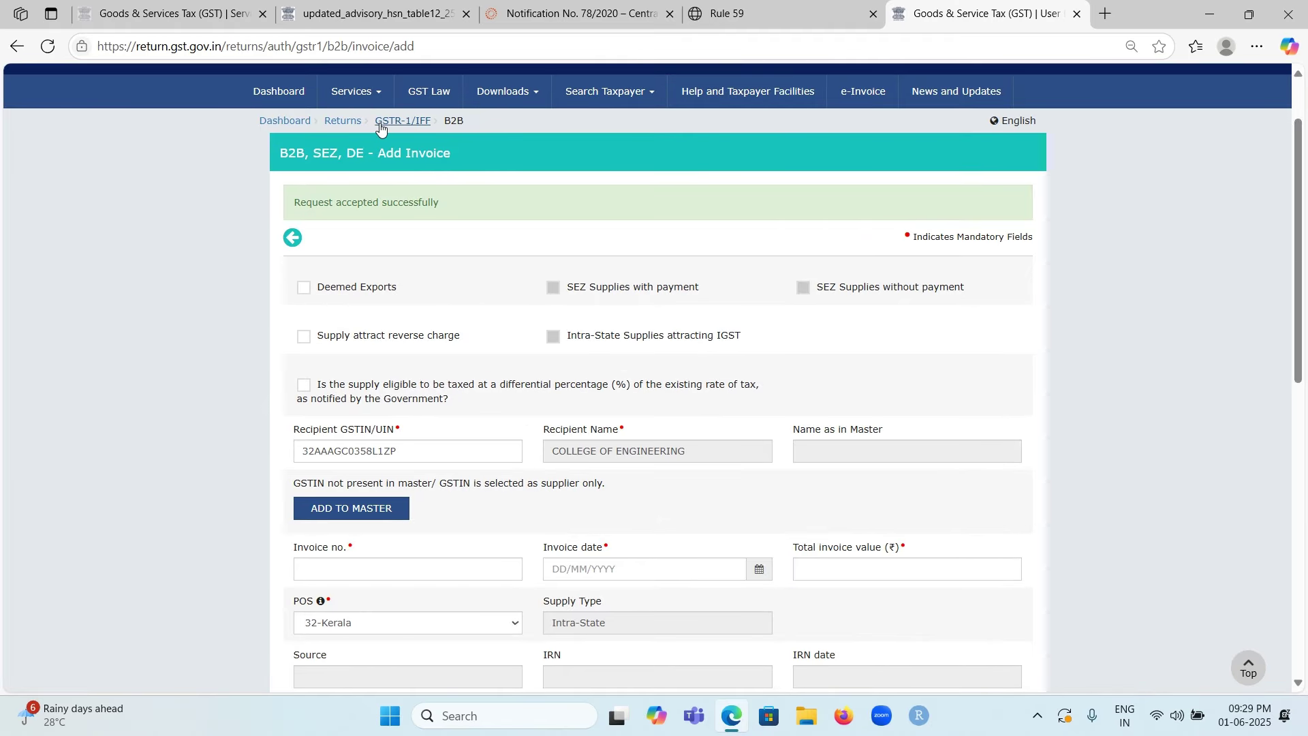
Step: Return to the GSTR-1 overview with 1 B2B invoice and request GENERATE SUMMARY twice
left_click(402, 121)
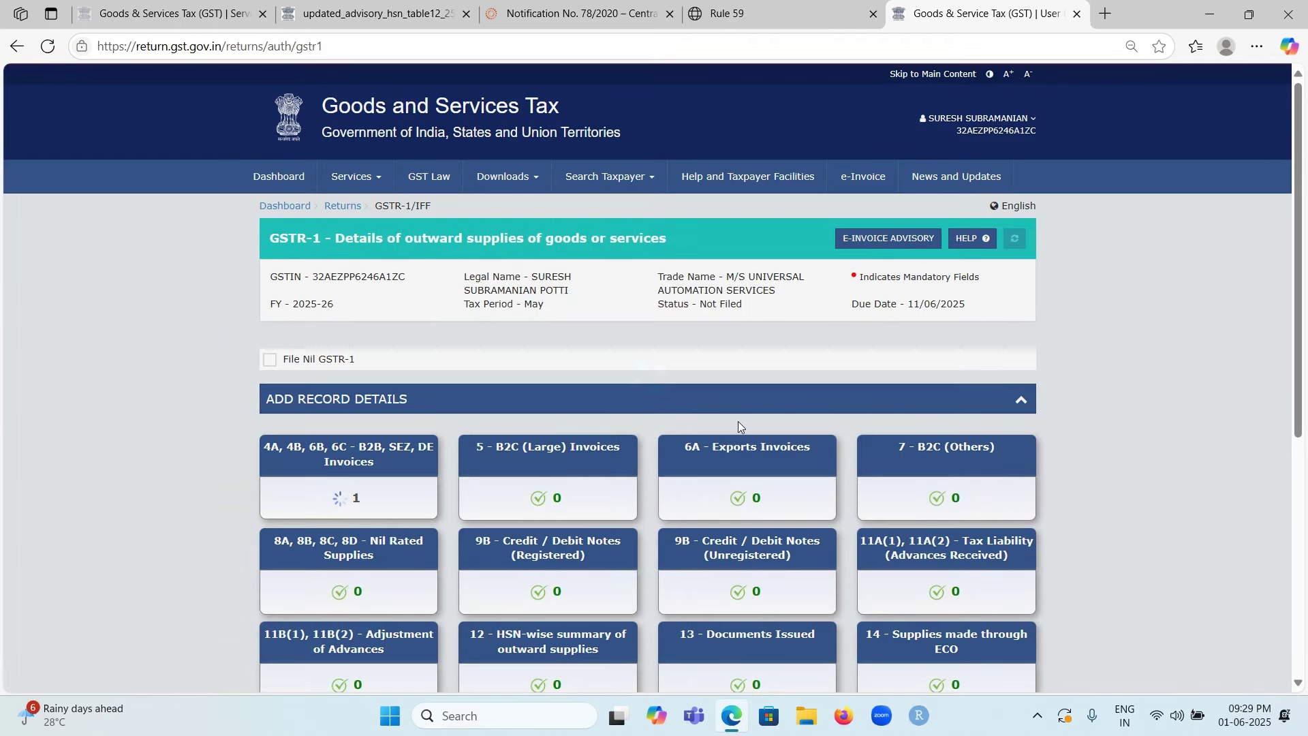
scroll(739, 426, "down", 2)
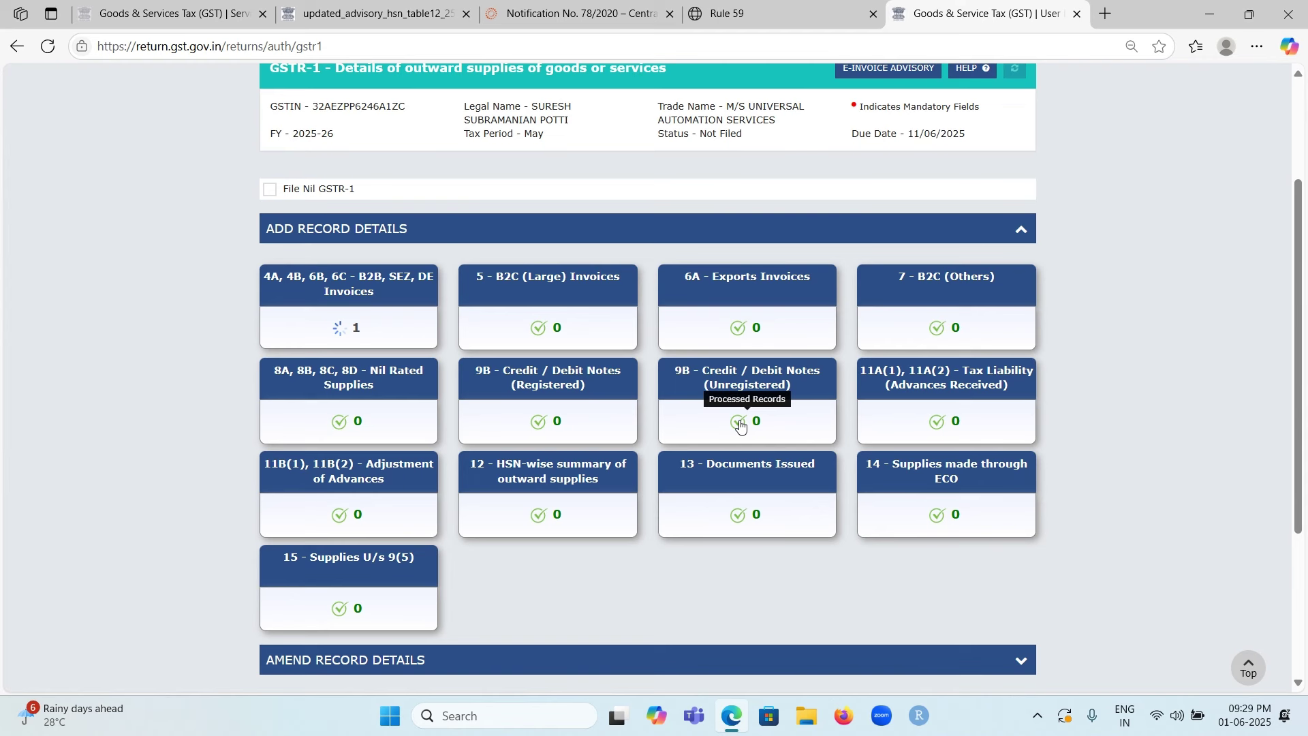
scroll(740, 425, "down", 1)
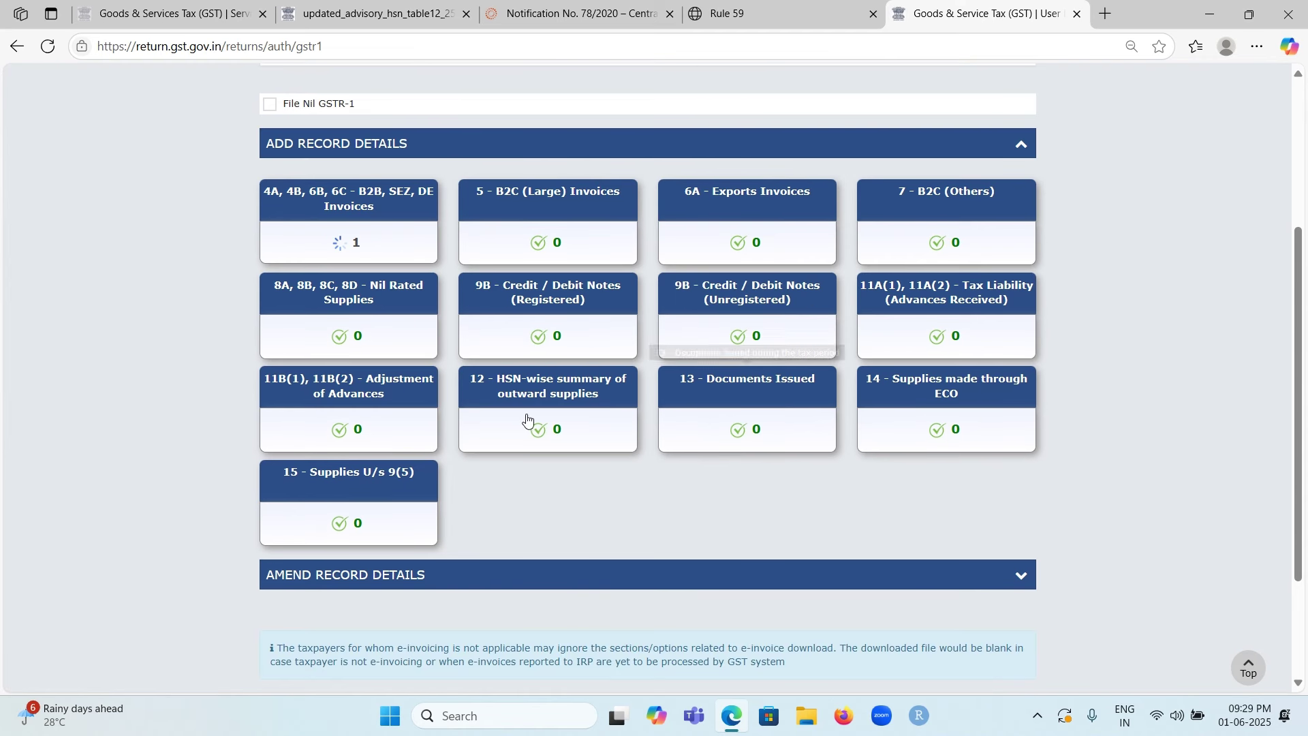
scroll(746, 405, "down", 1)
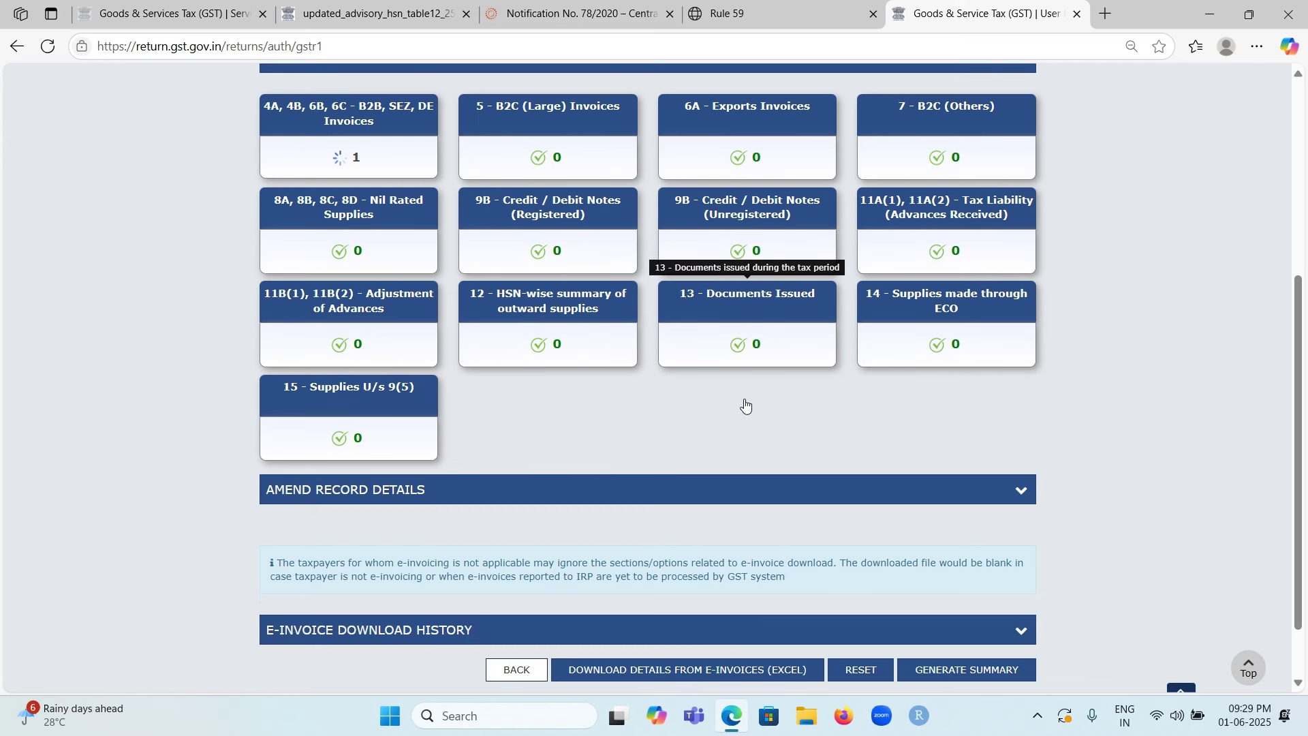
scroll(745, 406, "down", 1)
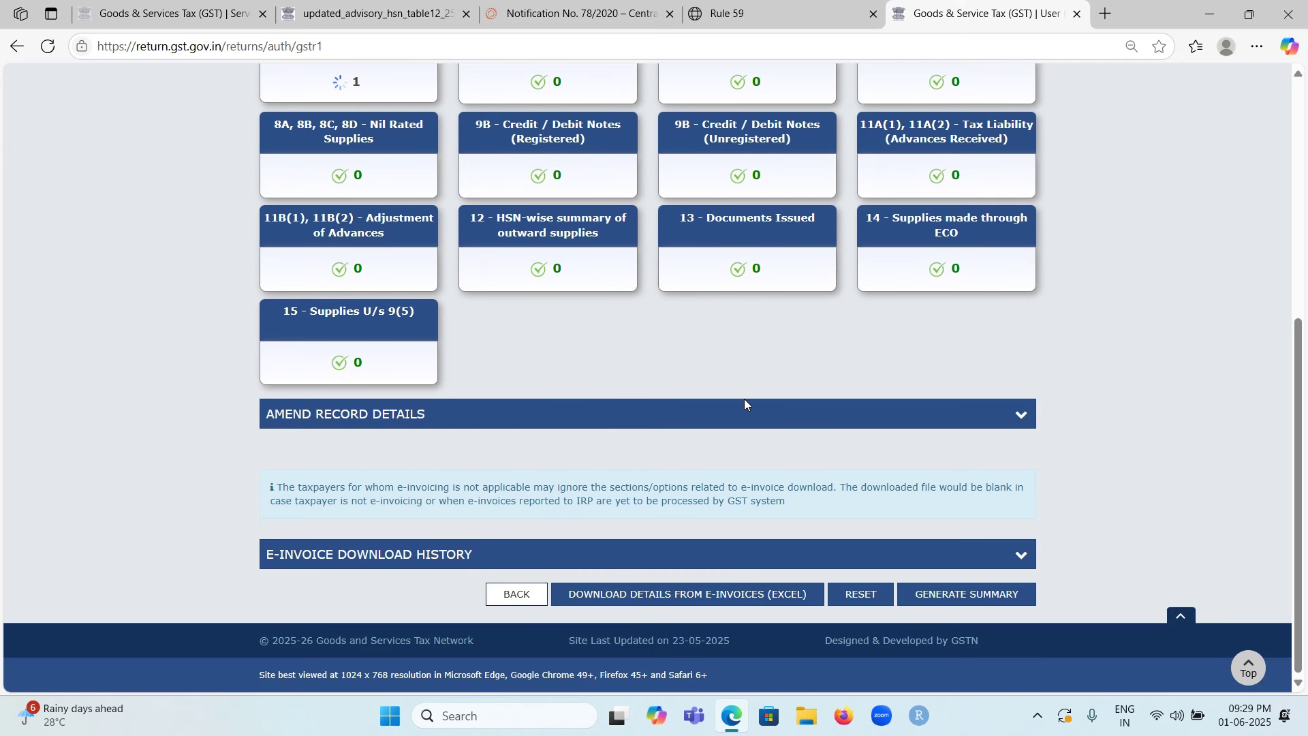
left_click(938, 606)
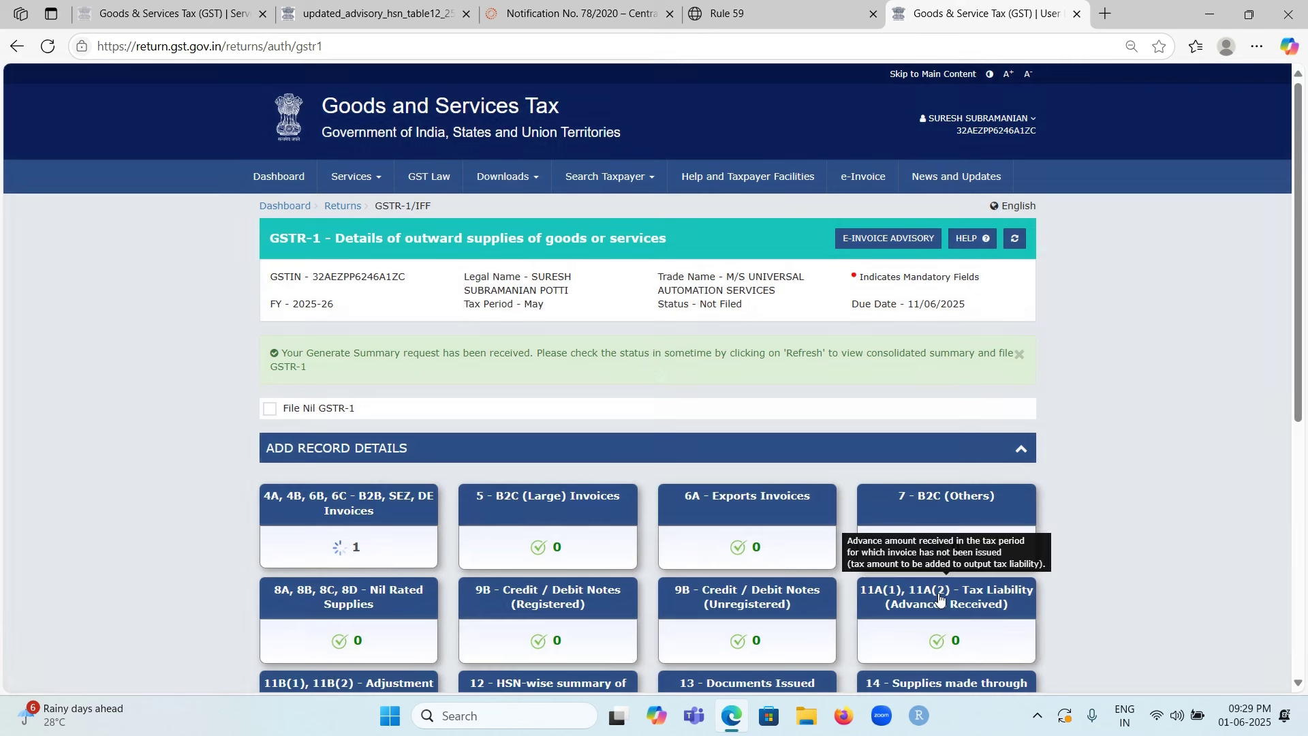
scroll(680, 462, "down", 5)
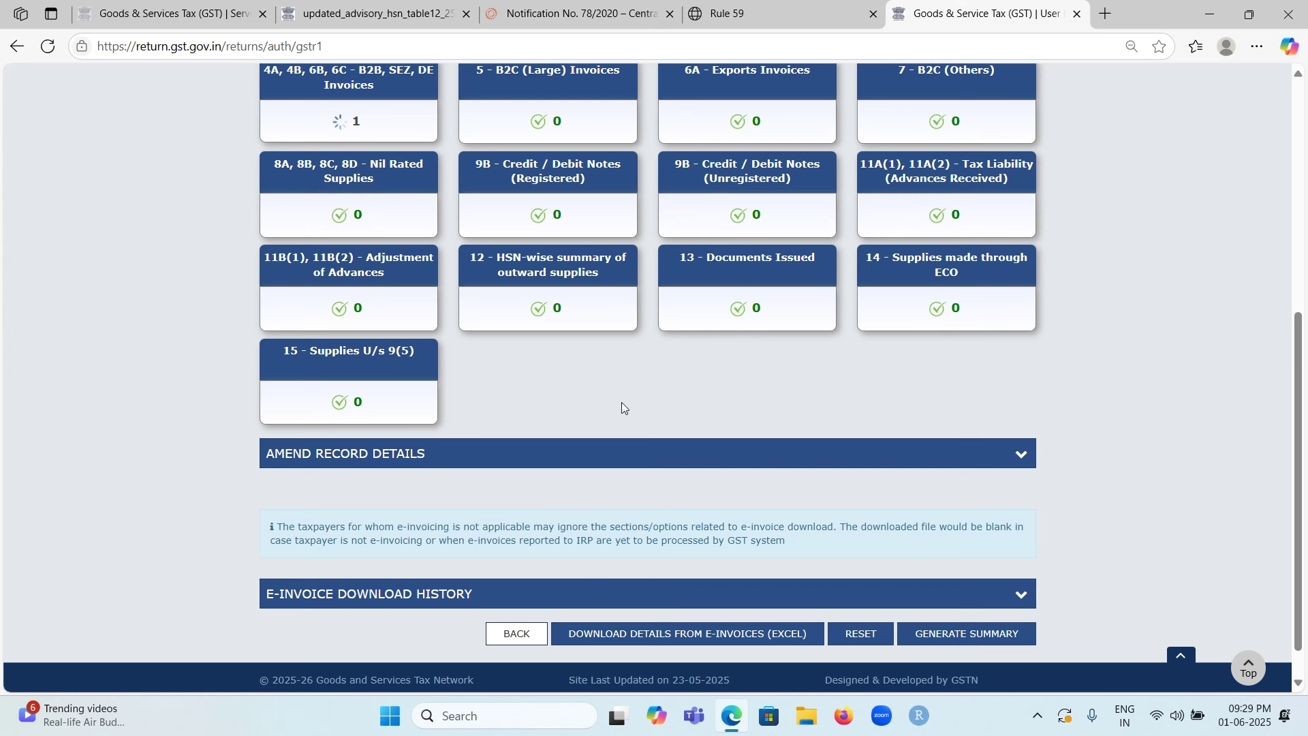
left_click(943, 635)
Step: From the returns dashboard, search the May return period and open its GSTR-1 return
left_click(503, 630)
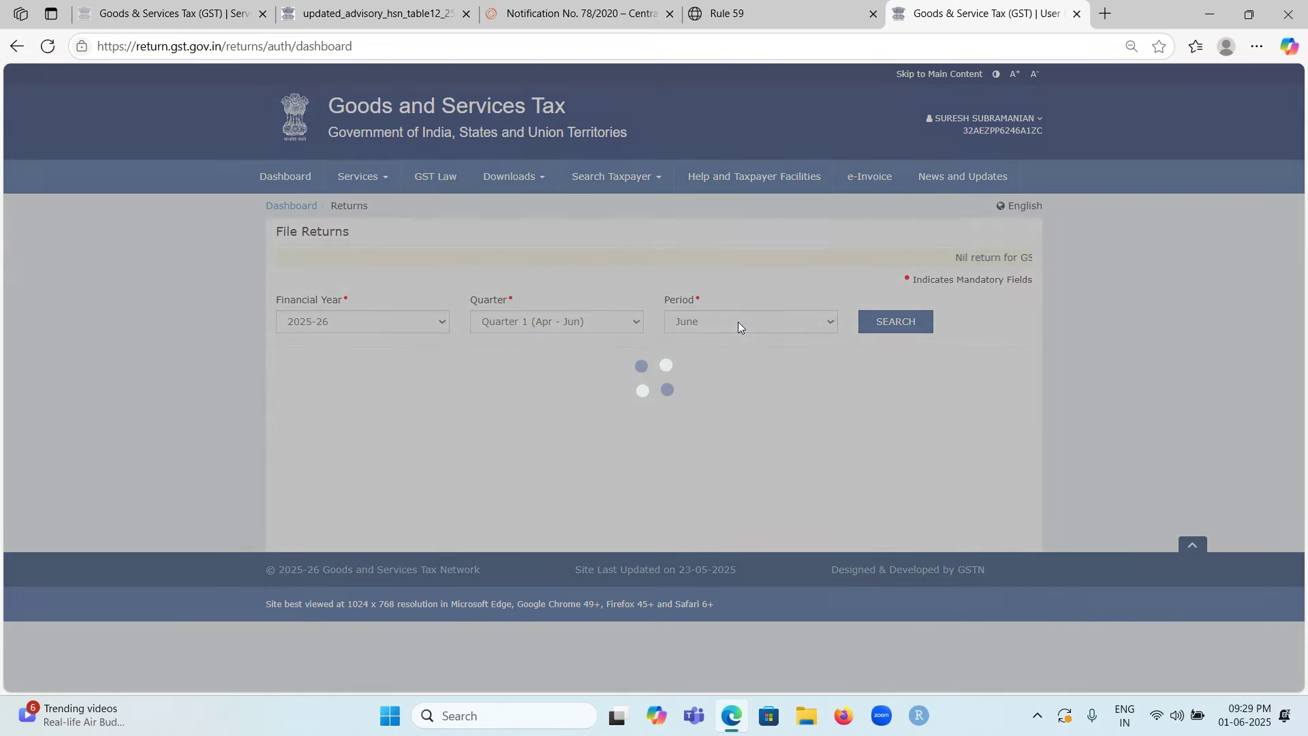
left_click(721, 328)
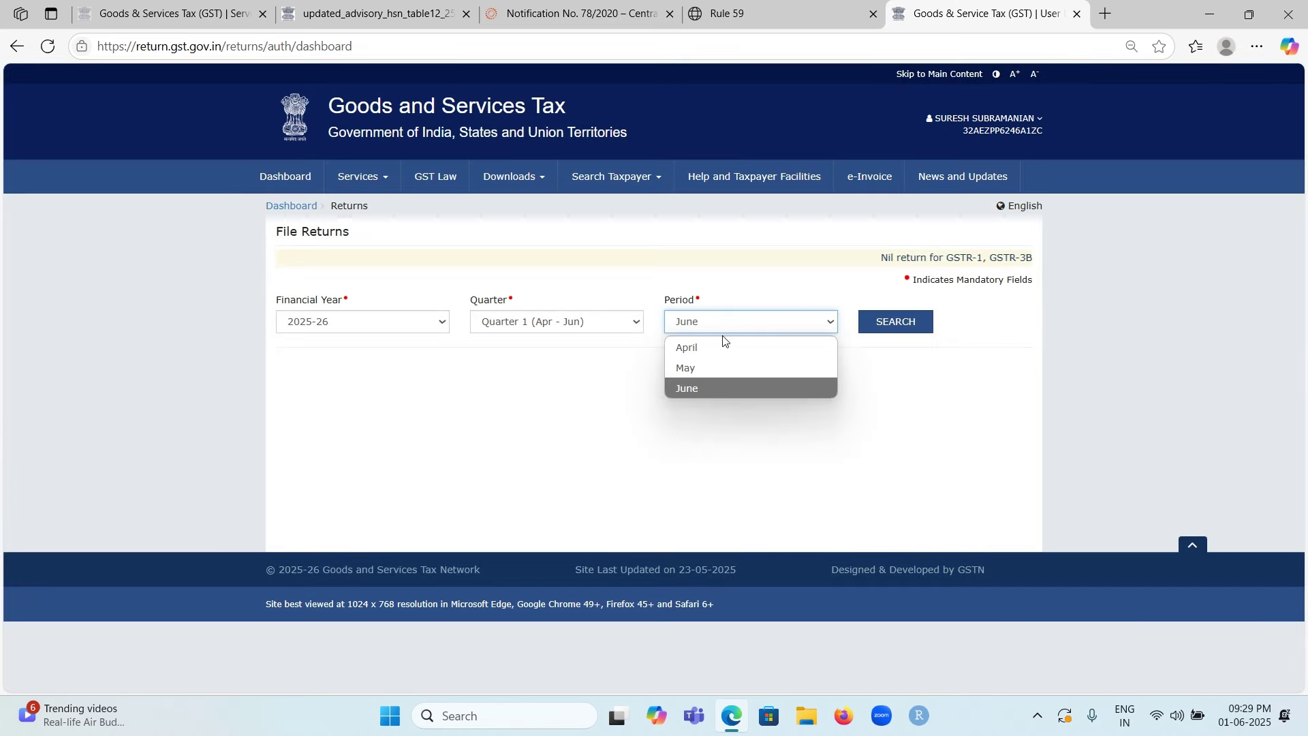
left_click(718, 376)
left_click(901, 326)
scroll(632, 361, "down", 3)
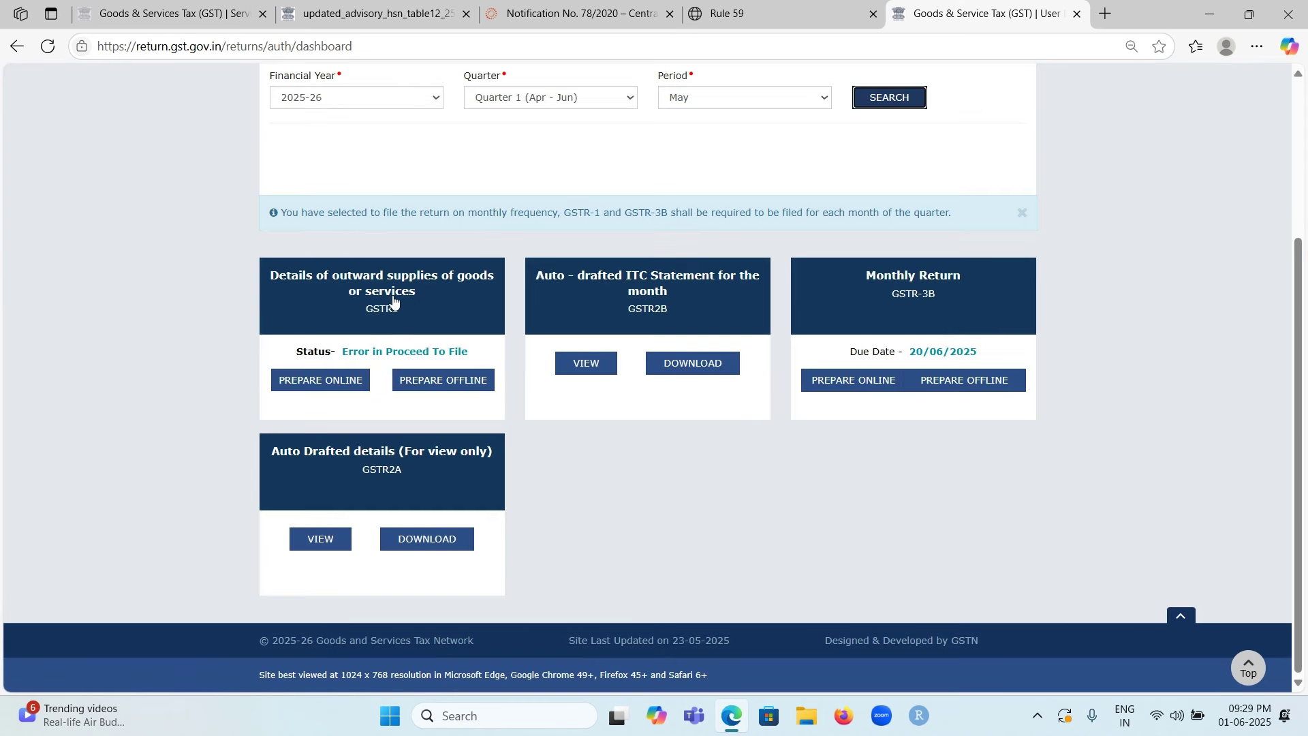
left_click(383, 295)
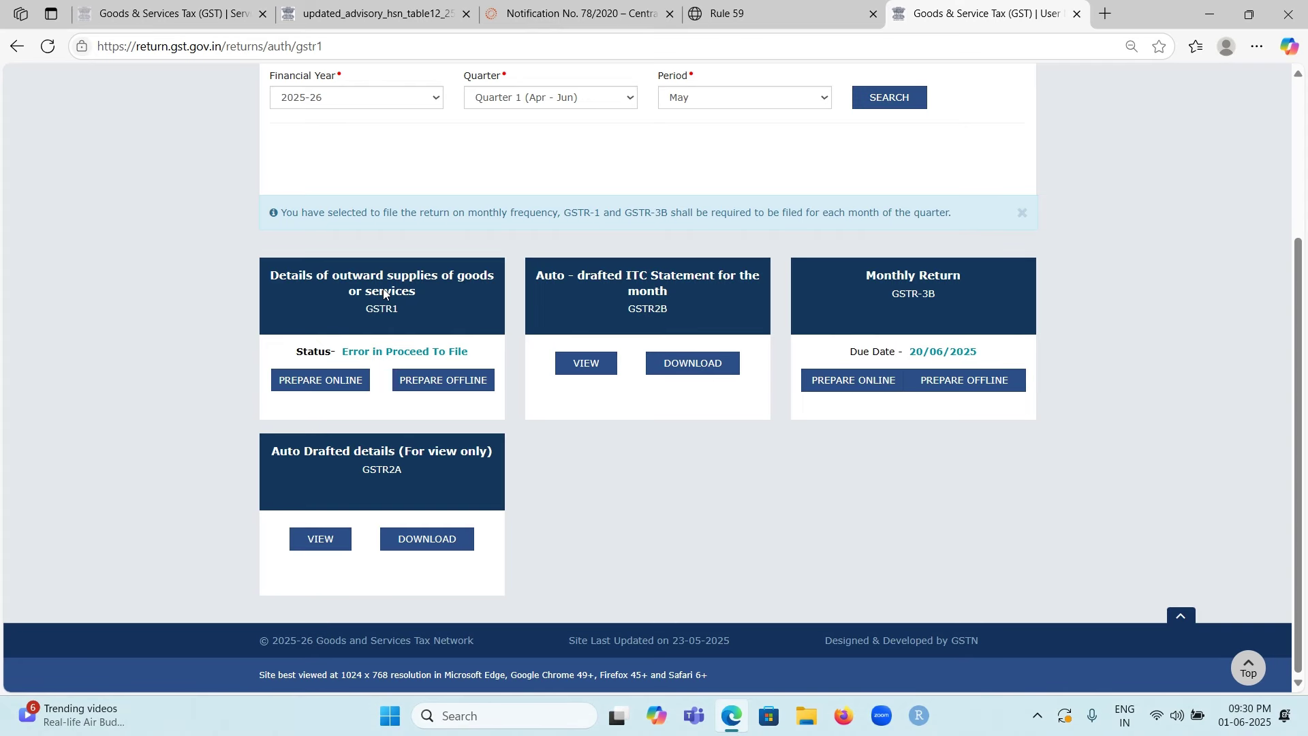
scroll(681, 318, "down", 1)
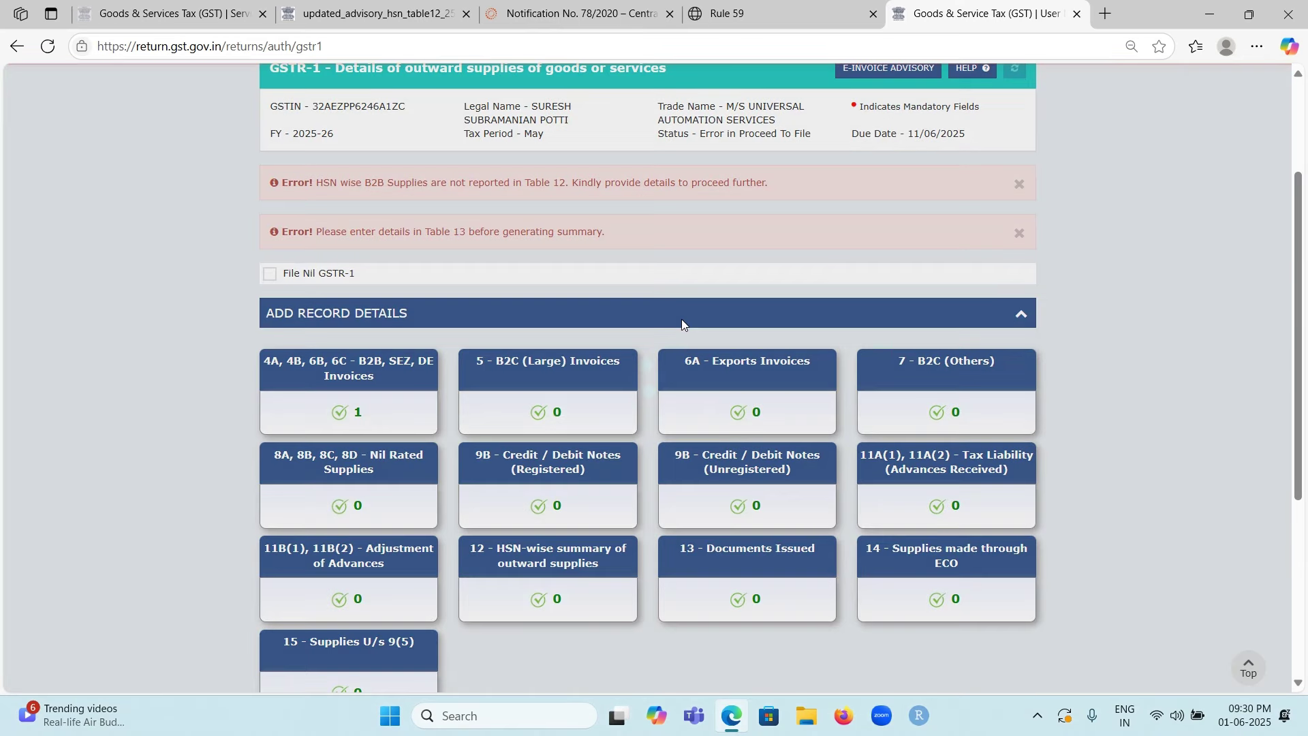
Step: Highlight the Table 13 error message and open the 13 - Documents Issued section
scroll(644, 260, "down", 1)
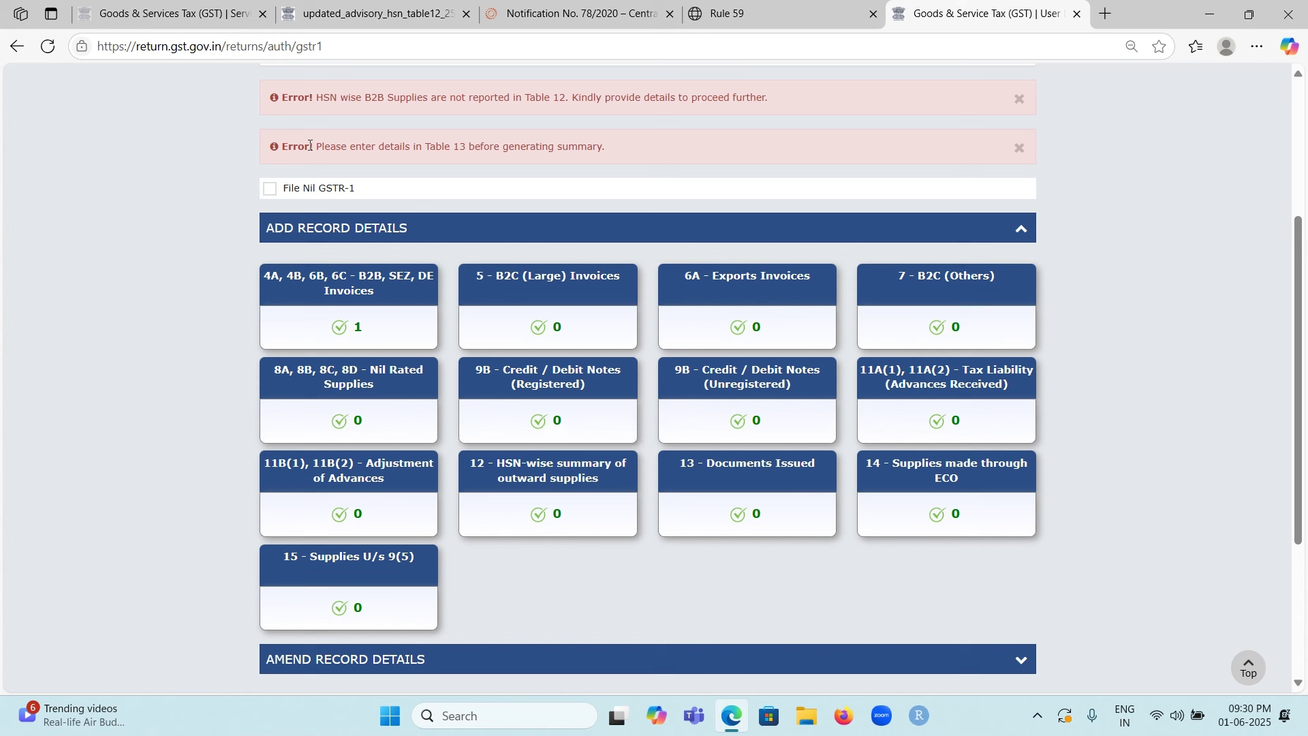
left_click_drag(316, 149, 479, 159)
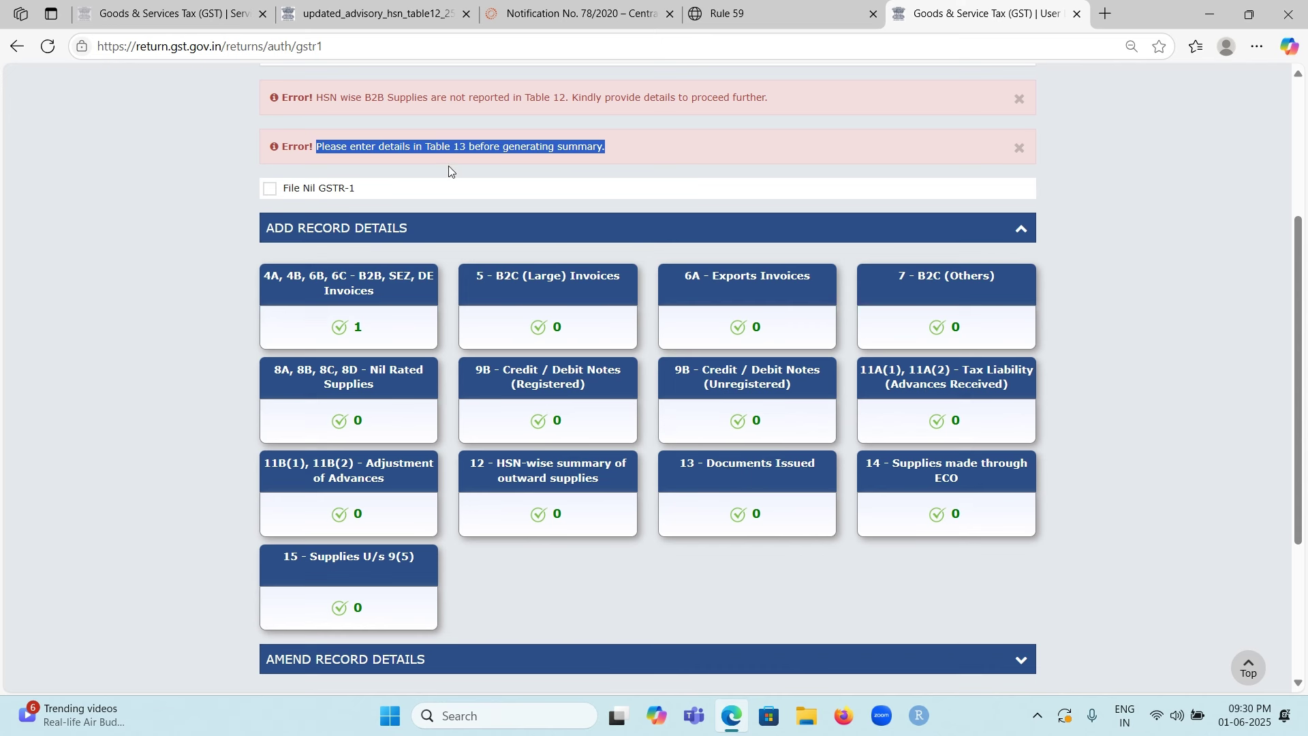
left_click(713, 478)
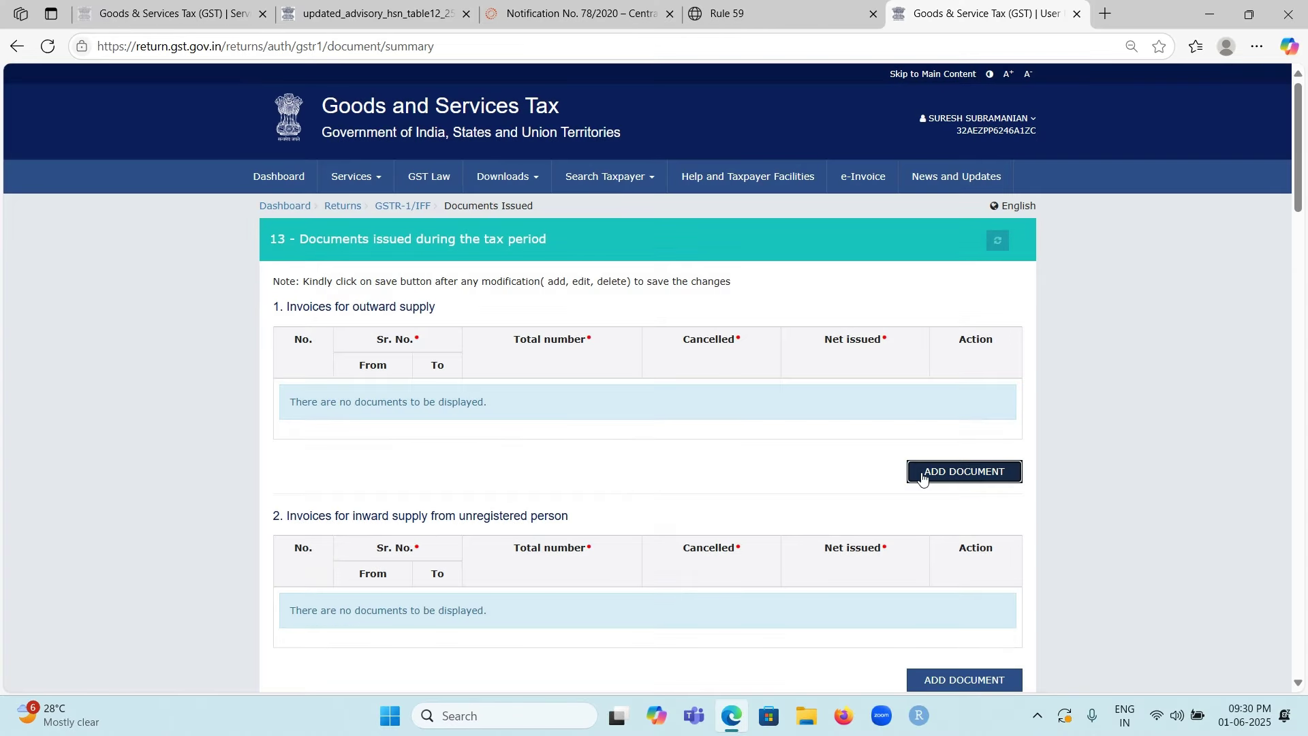
Step: Add an outward-supply invoice row: Sr. No. 01 to 01, total 1, cancelled 0
left_click(921, 477)
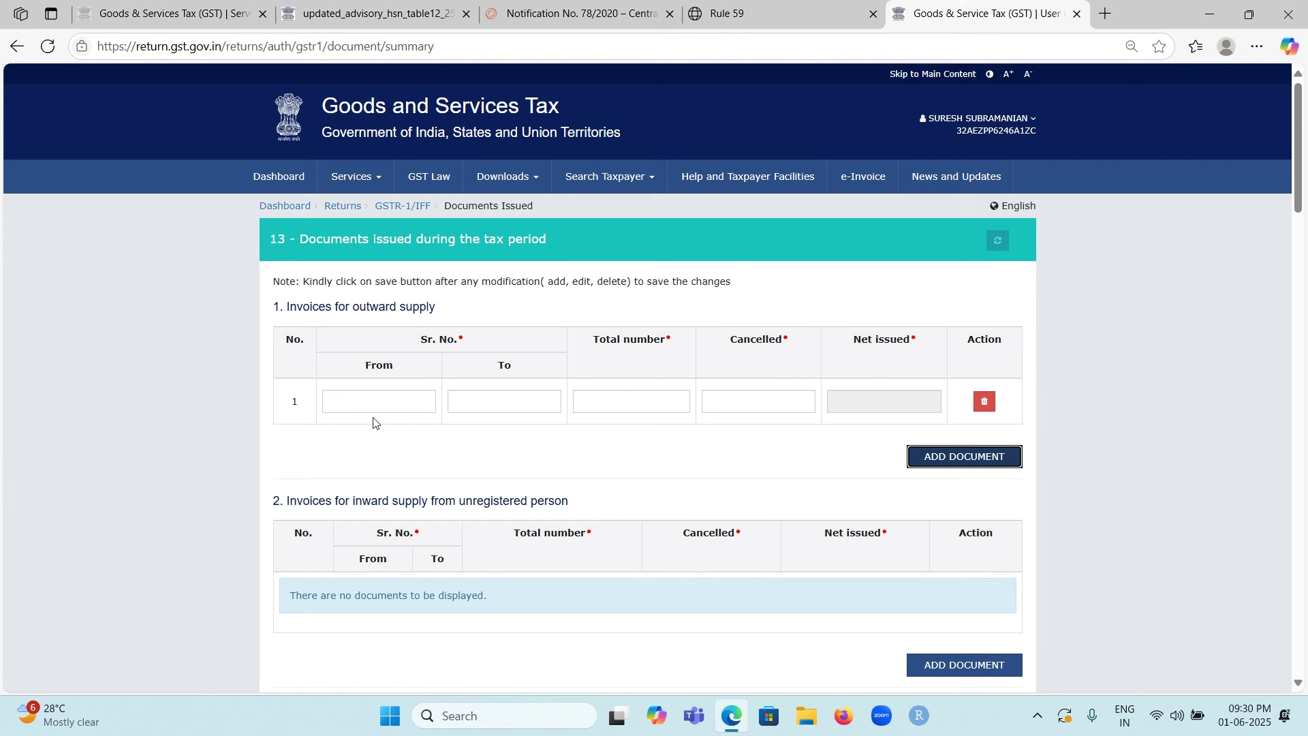
left_click(379, 401)
type("01")
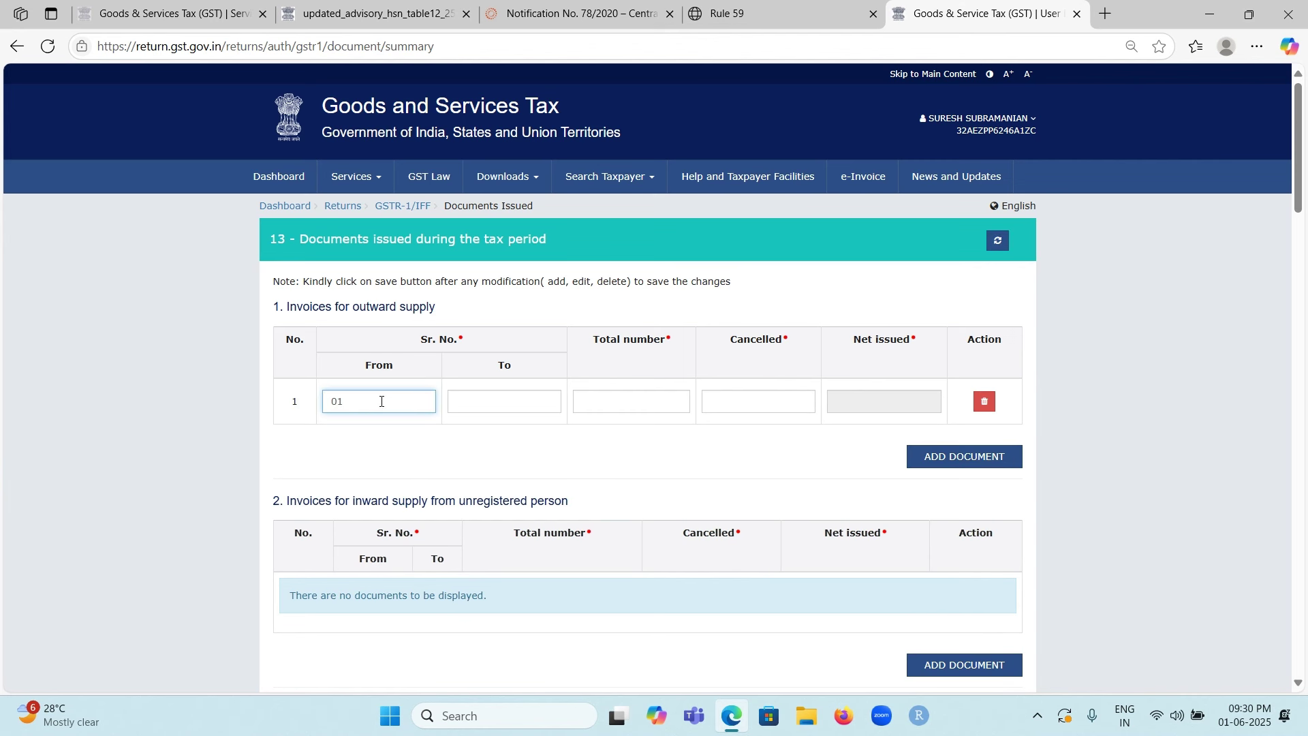
left_click(522, 402)
type("01")
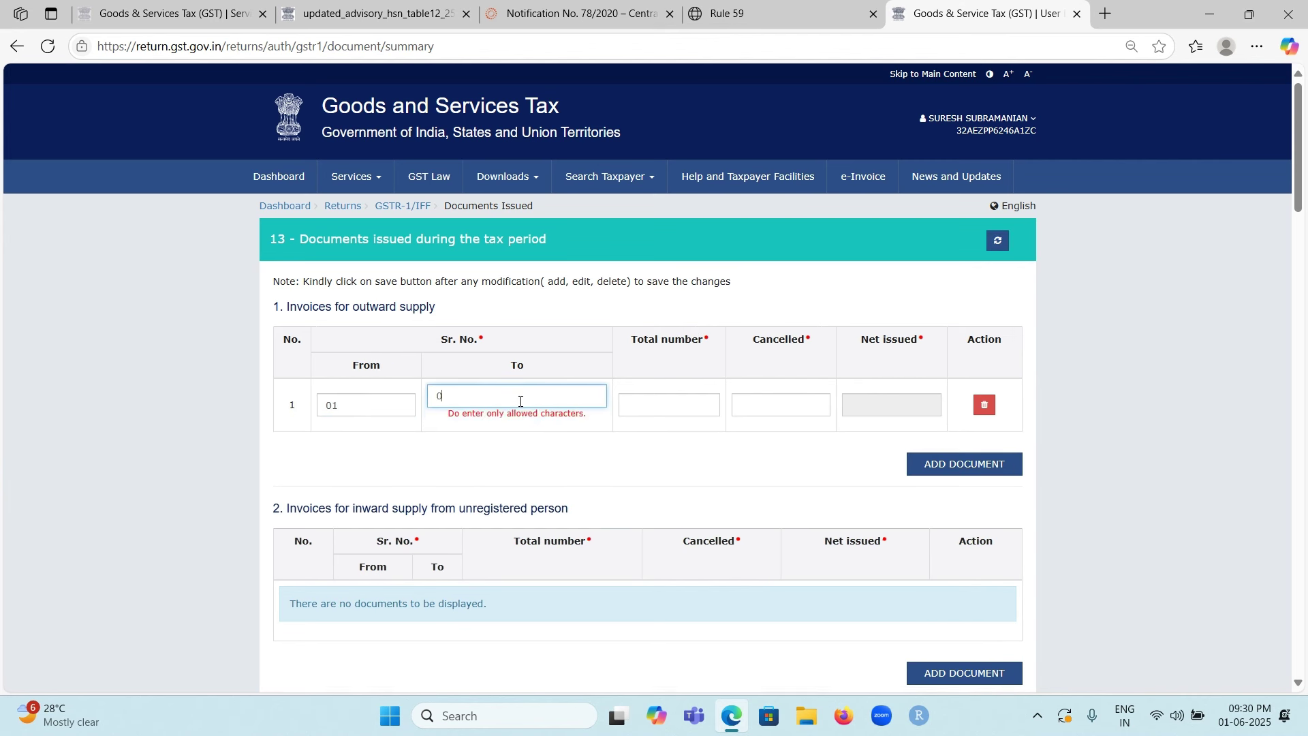
left_click(639, 397)
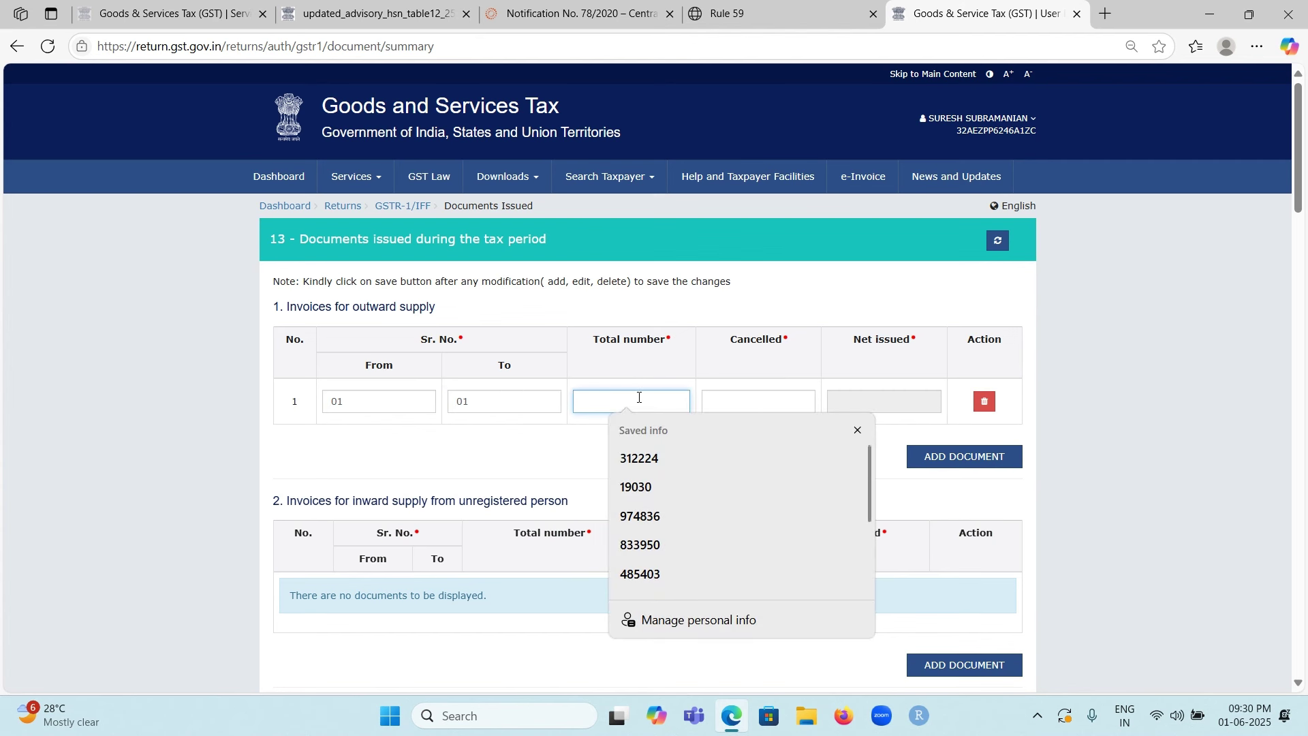
type("1")
left_click(731, 404)
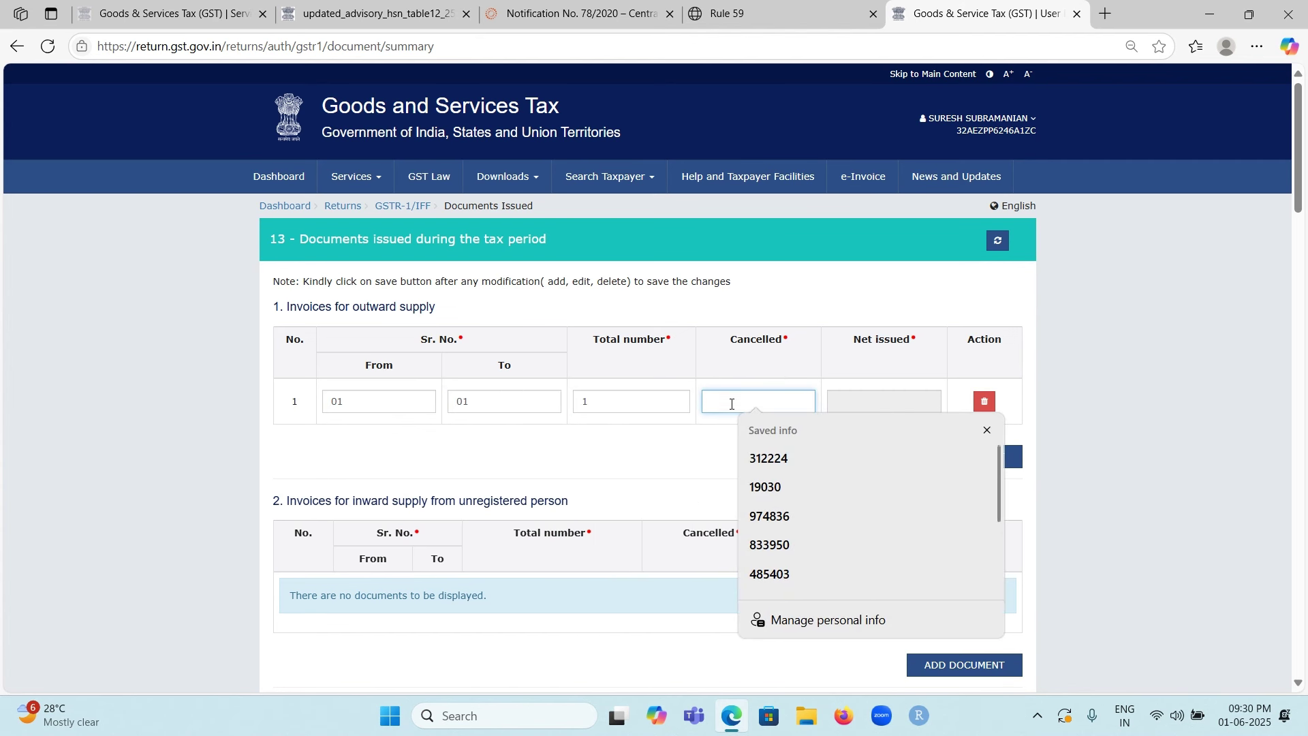
type("0")
Step: Save the Table 13 documents entry showing net issued 1
left_click(1104, 394)
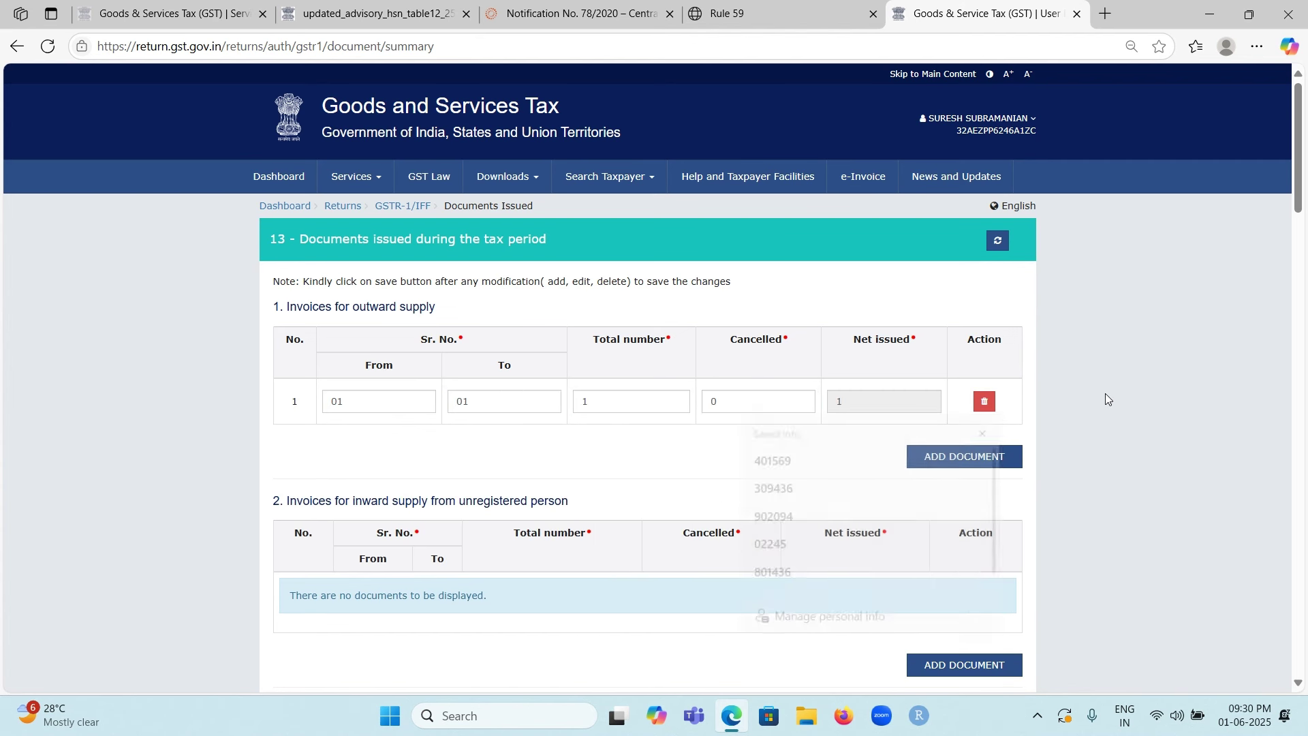
scroll(1106, 389, "down", 10)
scroll(1107, 388, "down", 20)
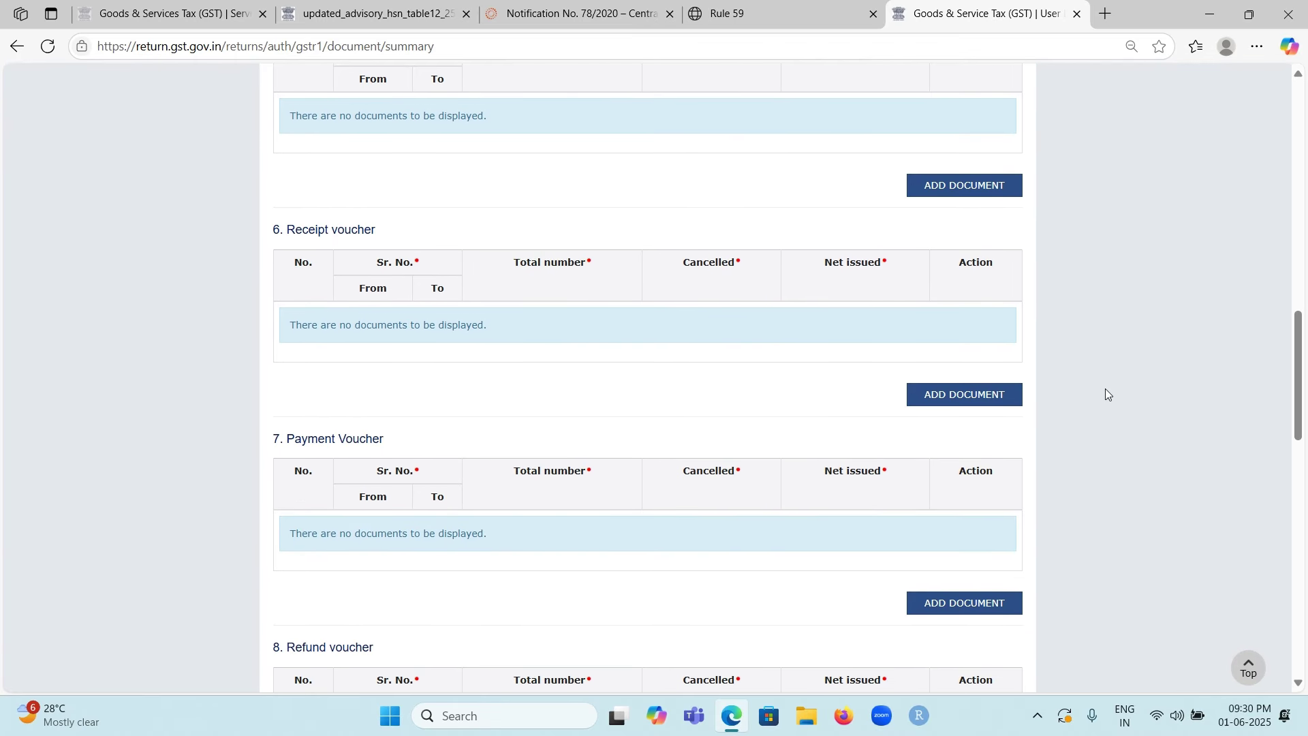
scroll(1102, 399, "down", 2)
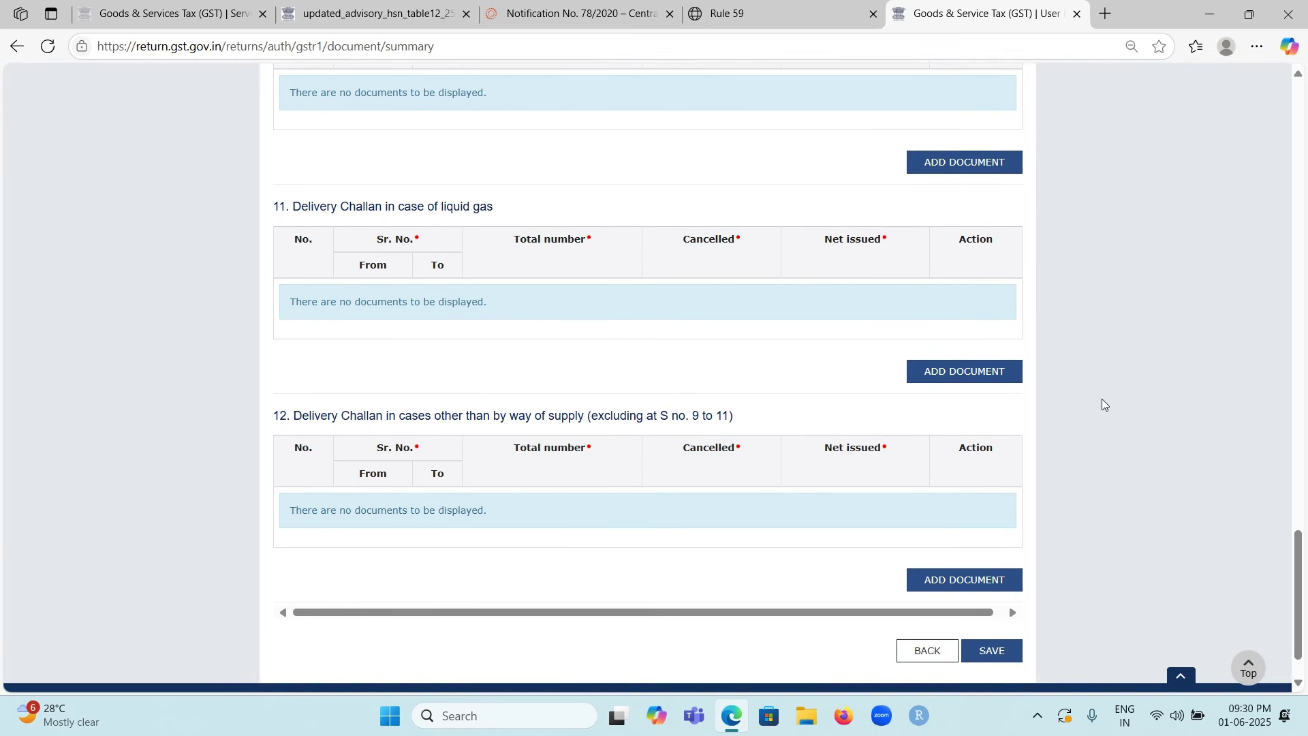
left_click(1001, 590)
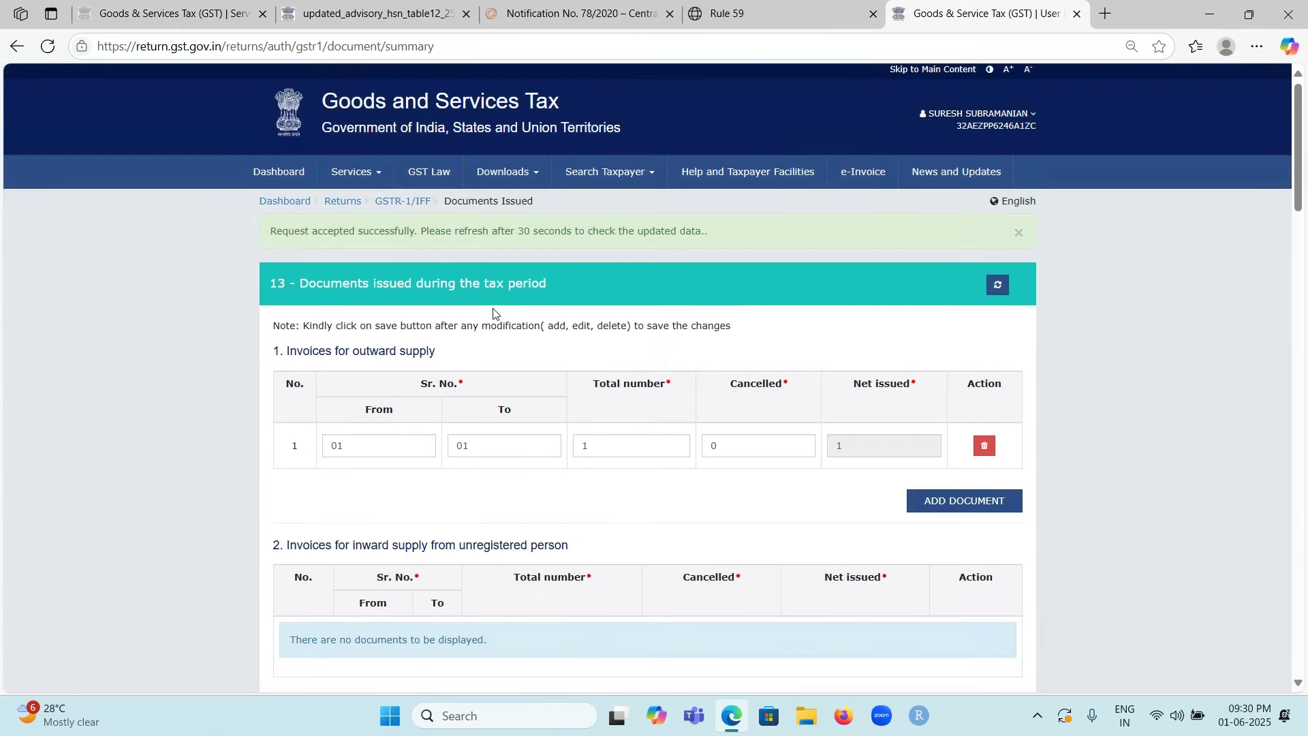
scroll(491, 313, "down", 2)
scroll(491, 313, "up", 1)
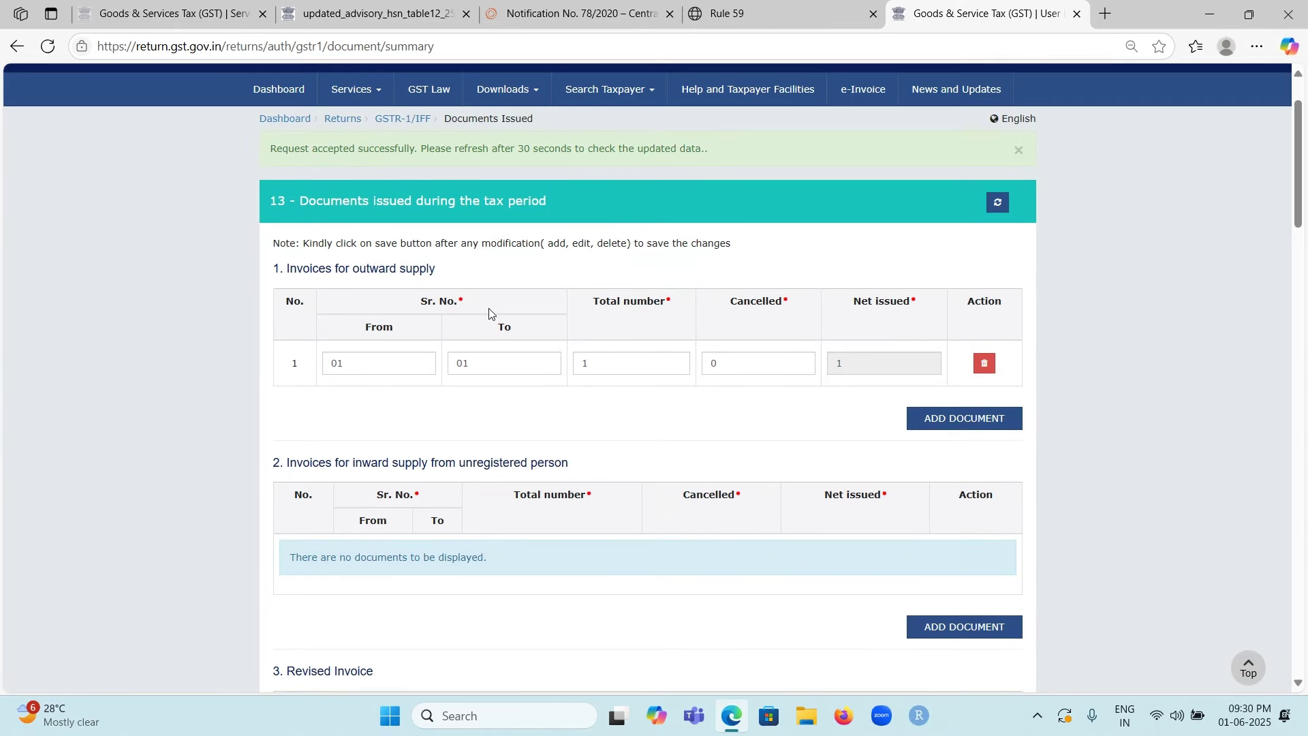
Step: Back on the GSTR-1 overview showing 1 Table 13 document, request GENERATE SUMMARY
left_click(391, 127)
scroll(527, 455, "down", 3)
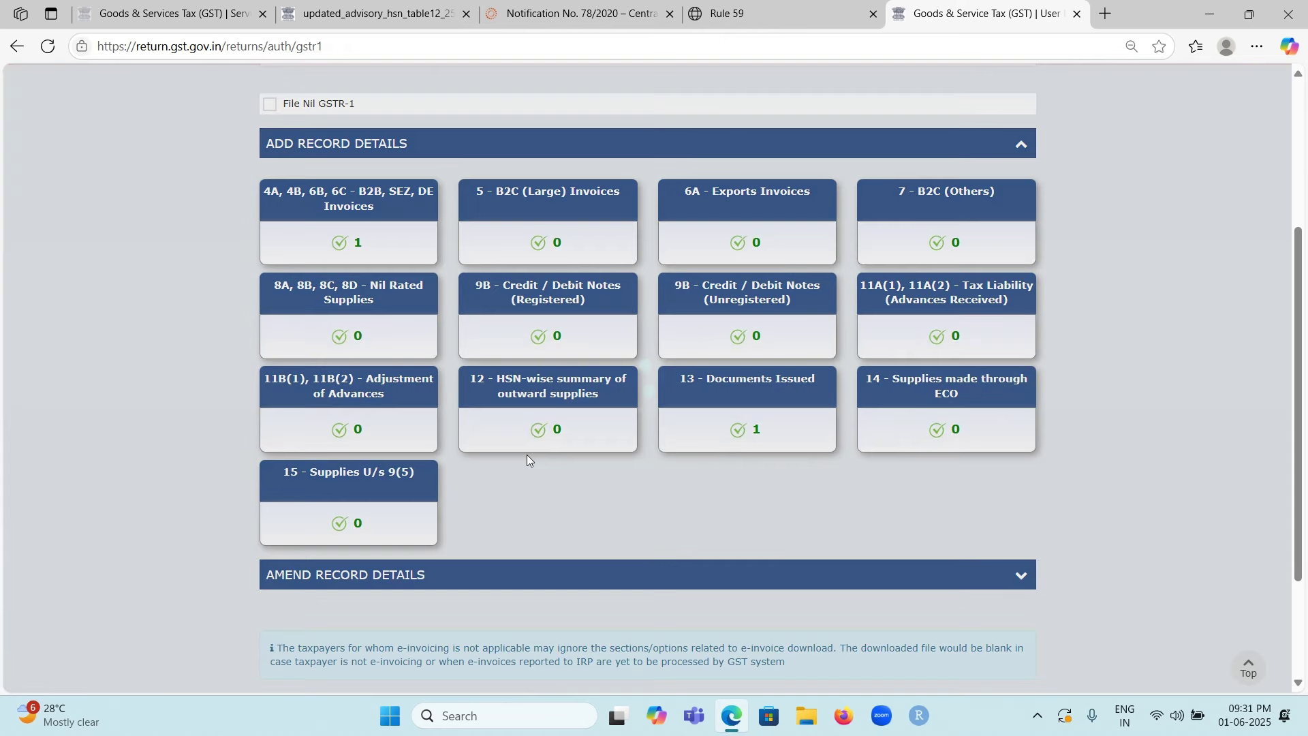
scroll(526, 455, "down", 1)
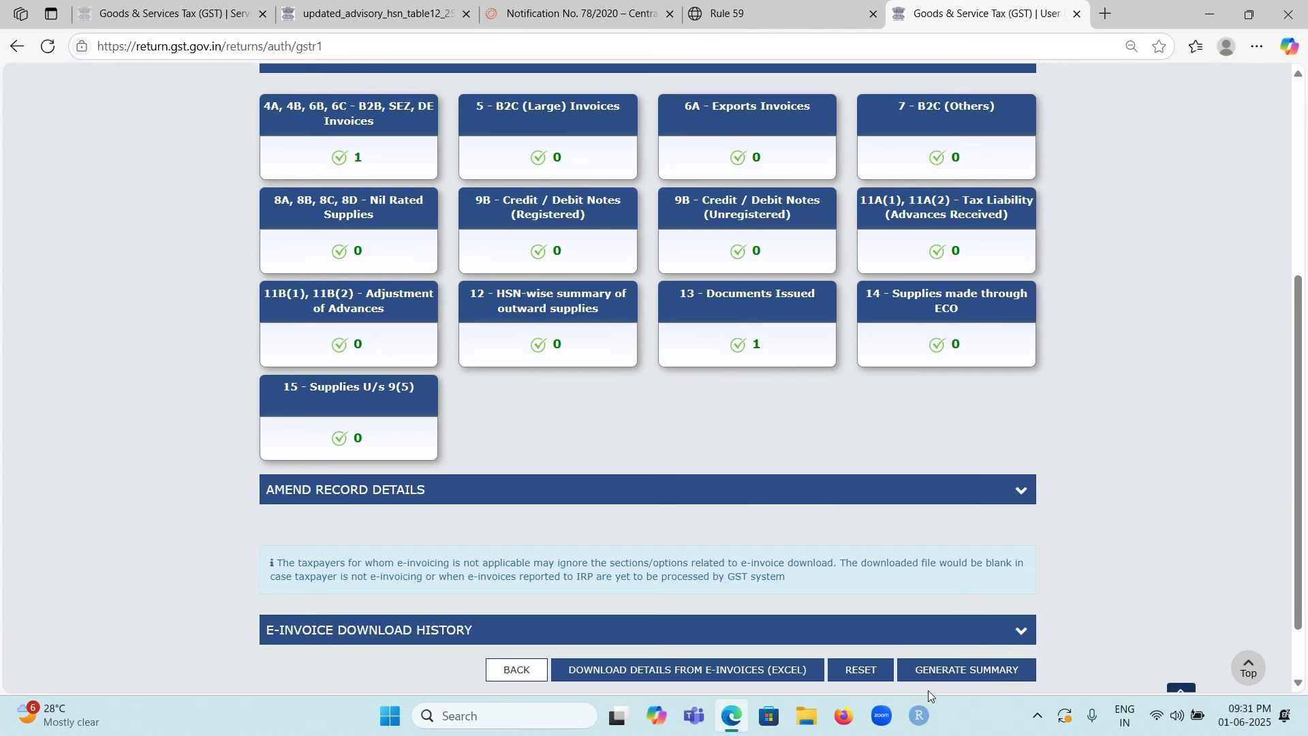
left_click(930, 671)
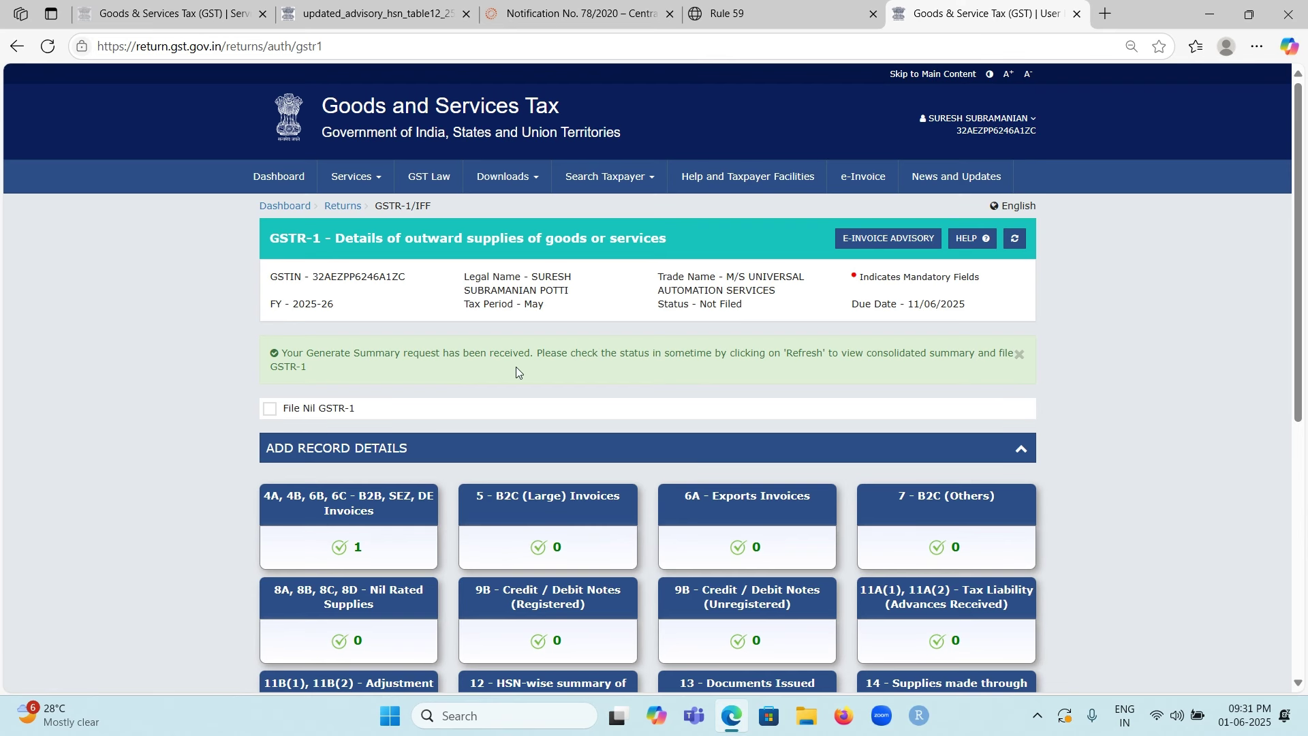
scroll(517, 368, "down", 1)
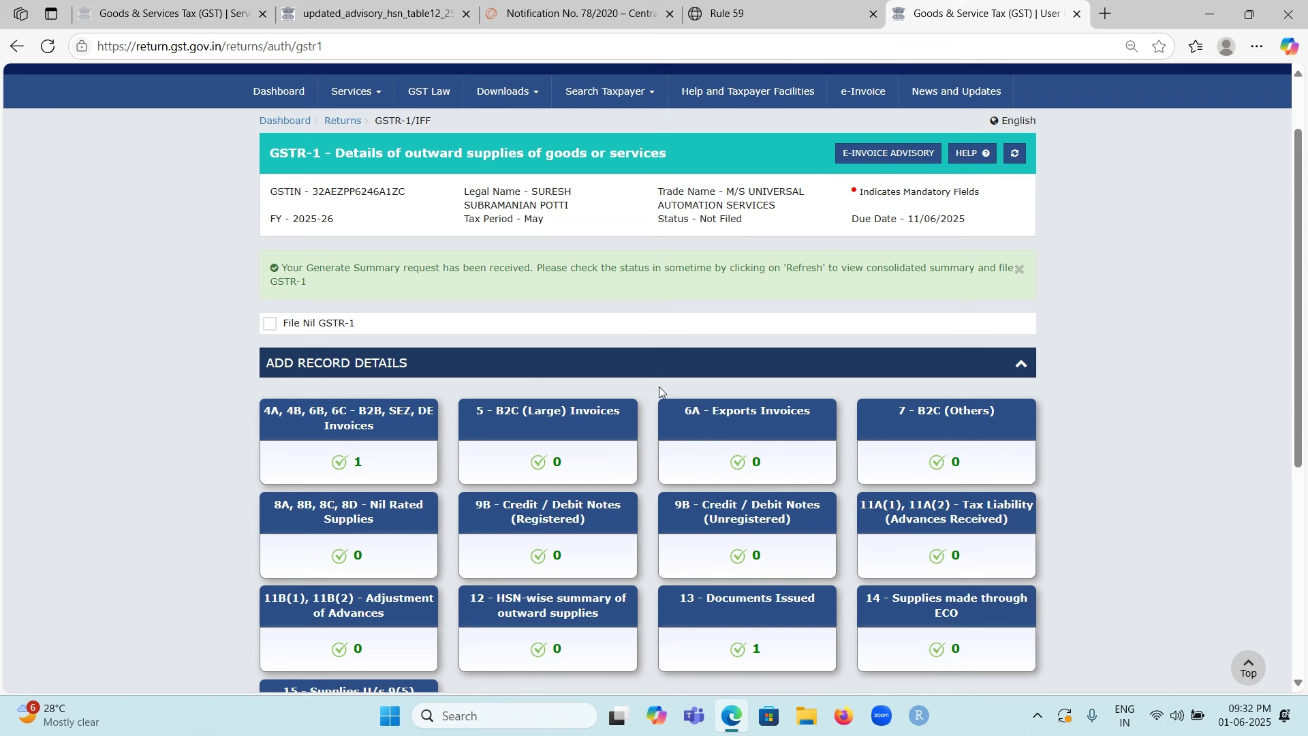
scroll(1141, 380, "down", 1)
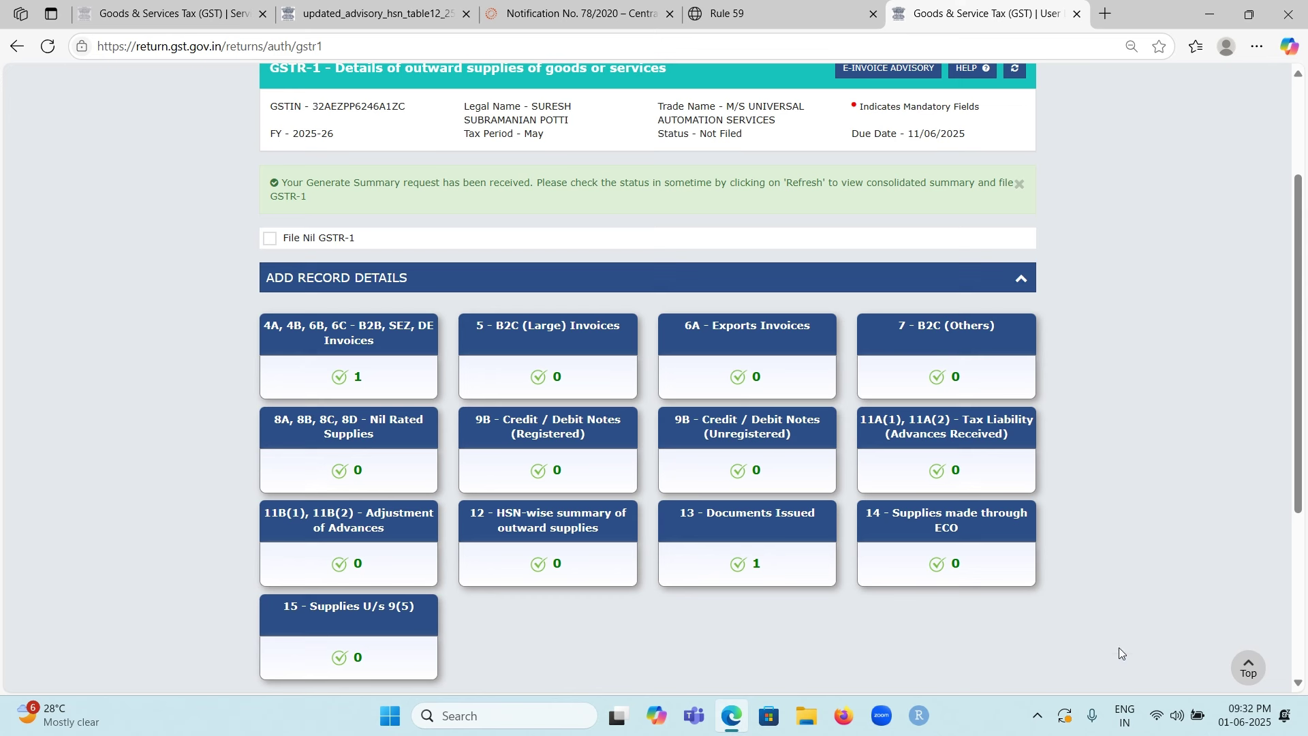
left_click(1037, 715)
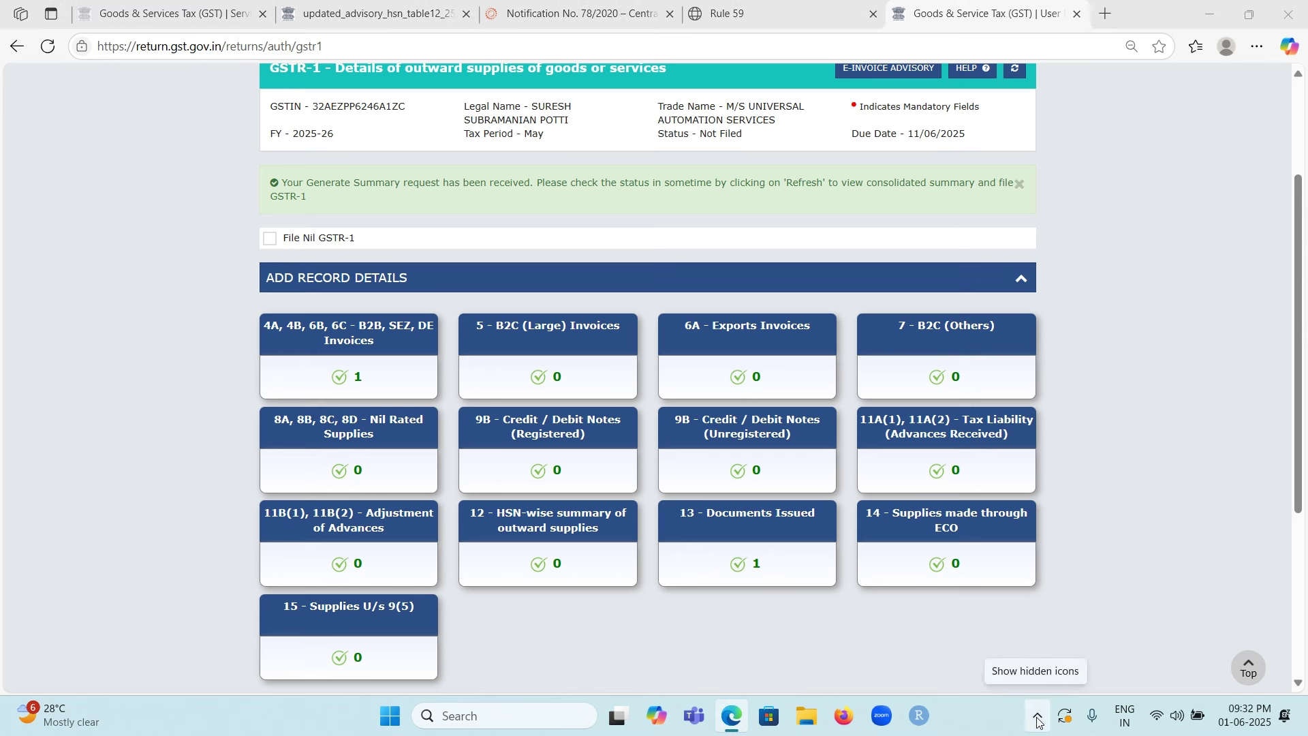